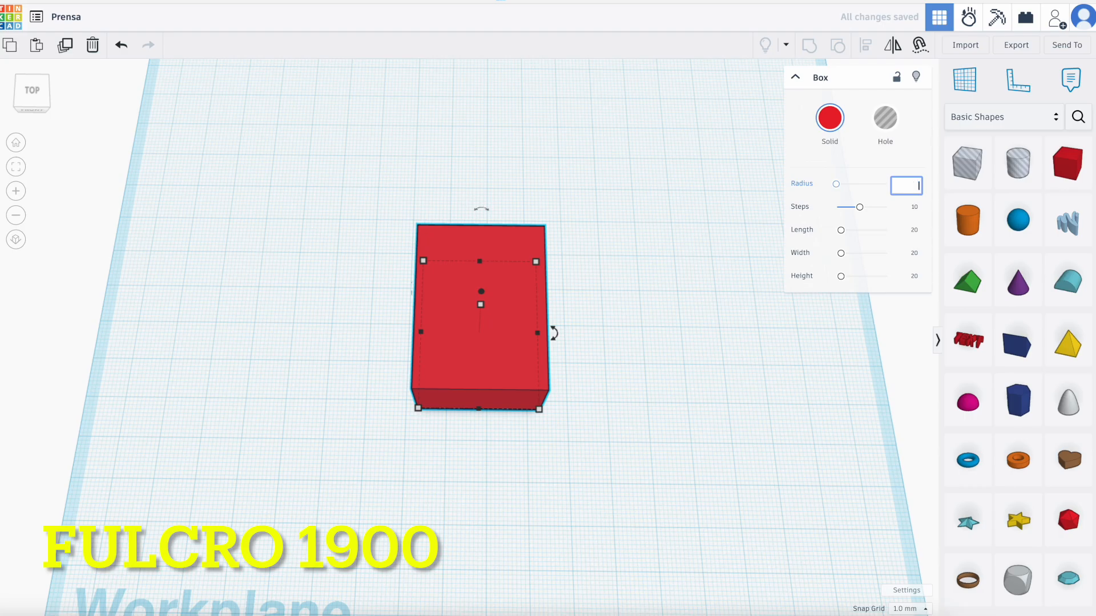
# Set the large red box's corner radius to 7
pyautogui.press('Return')
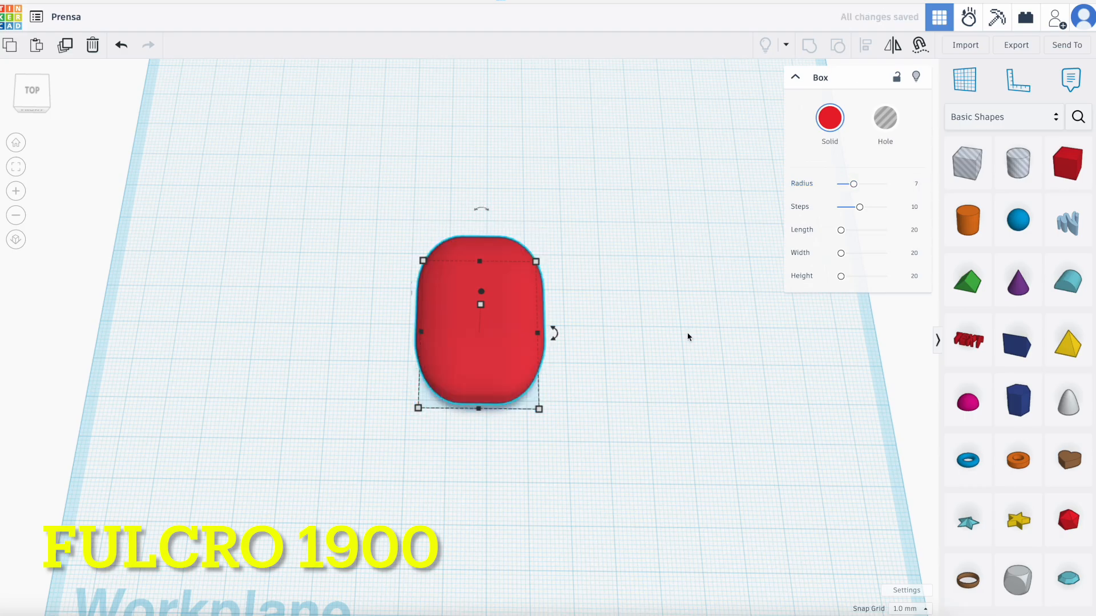
pyautogui.click(628, 412)
# Place a solid box and a hole box beside the rounded box, and set the hole box's width to 5 mm
pyautogui.moveTo(1069, 163); pyautogui.dragTo(309, 347)
pyautogui.moveTo(968, 164); pyautogui.dragTo(286, 439)
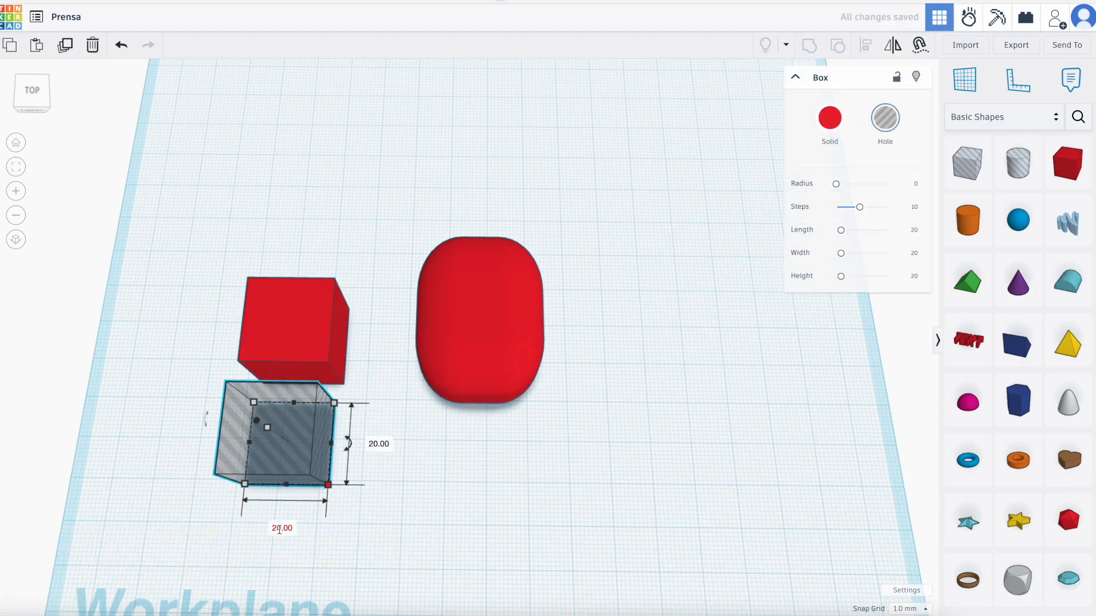
pyautogui.write('5')
pyautogui.press('Return')
# Centre the narrow hole box on the small red box in both horizontal directions and group them into two separated slabs
pyautogui.moveTo(208, 228); pyautogui.dragTo(401, 432)
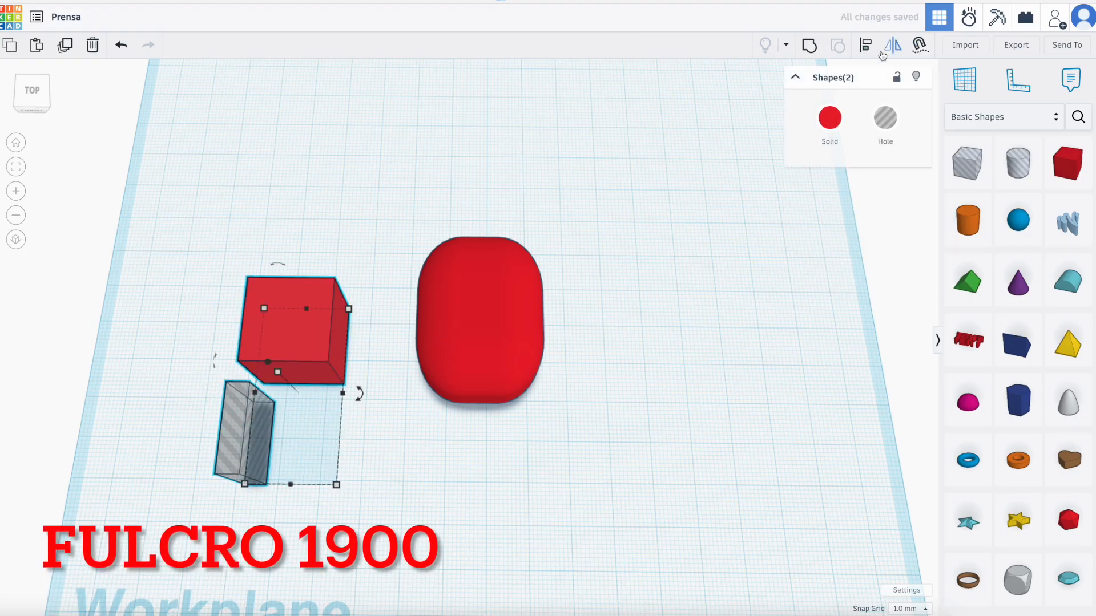
pyautogui.press('l')
pyautogui.click(290, 499)
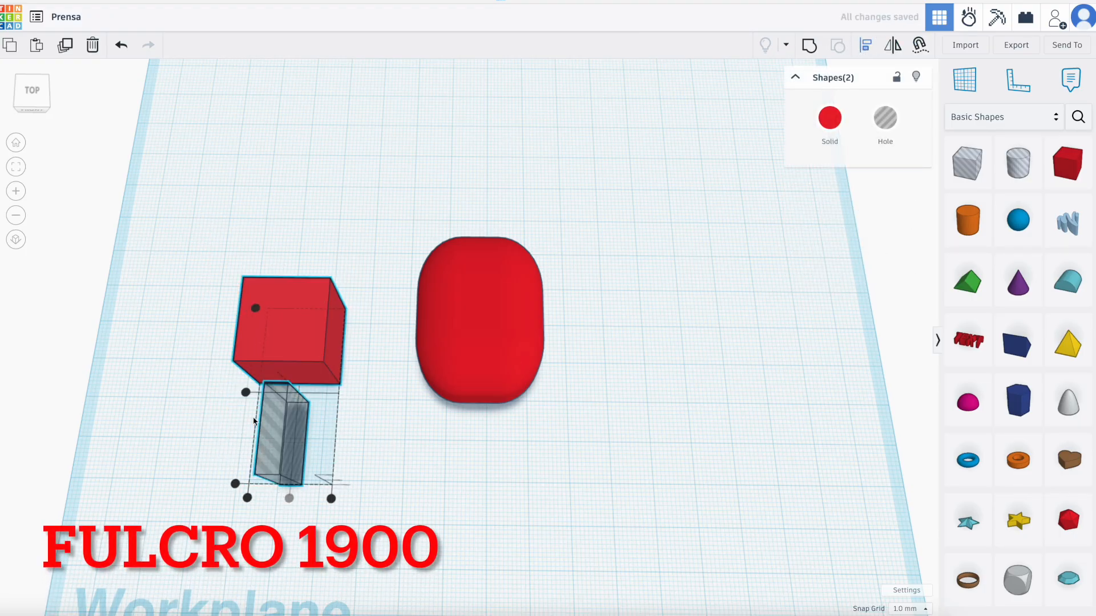
pyautogui.click(242, 392)
pyautogui.hotkey('ctrl', 'g')
pyautogui.click(217, 310)
pyautogui.moveTo(217, 310); pyautogui.dragTo(365, 464)
pyautogui.hotkey('ctrl', 'g')
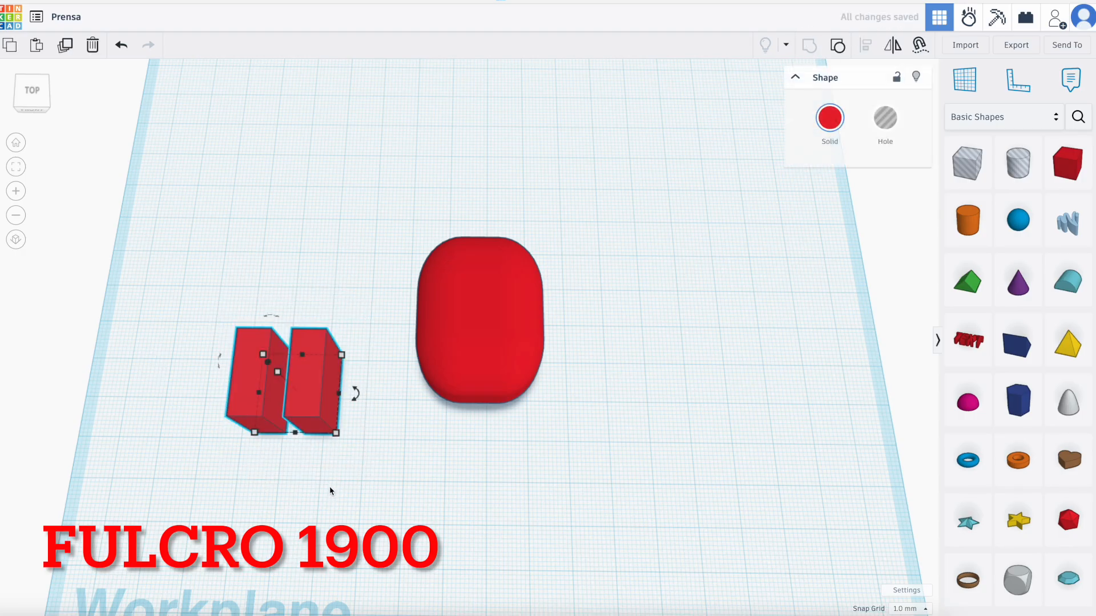
# Rotate the pair of slabs so they lie flat, one above the other
pyautogui.moveTo(331, 487); pyautogui.dragTo(311, 375, button='right')
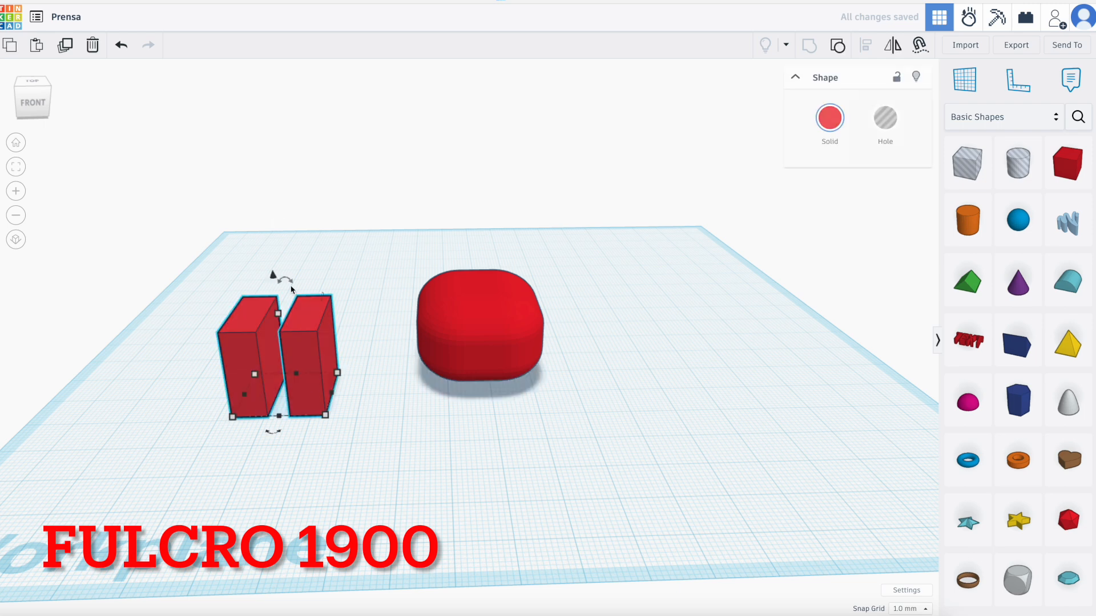
pyautogui.moveTo(290, 282)
pyautogui.moveTo(290, 282); pyautogui.dragTo(378, 346)
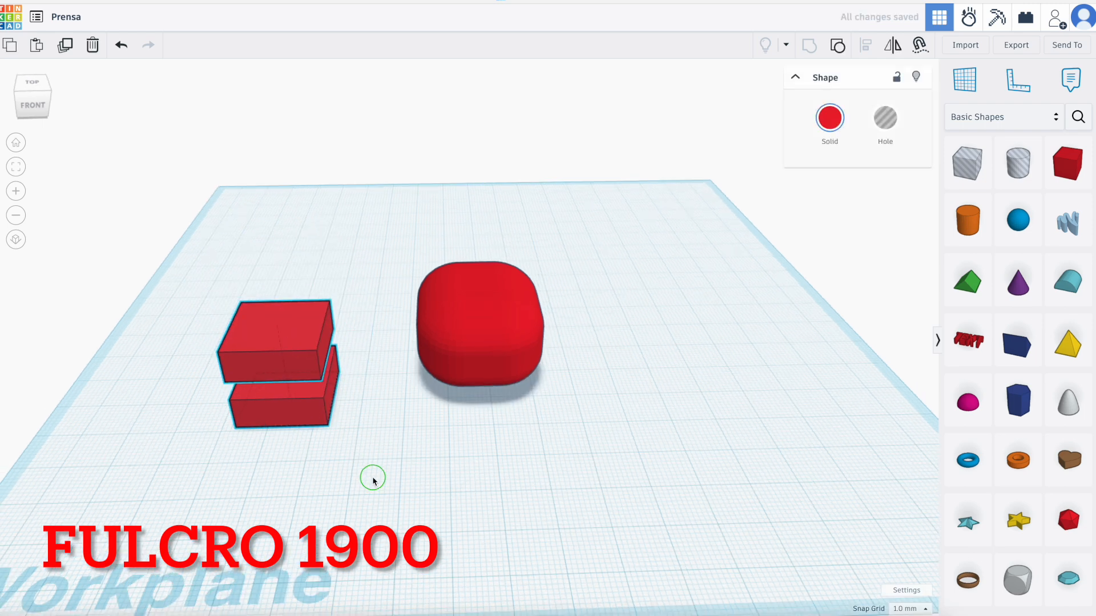
# Resize the stacked slabs to 50 mm by 40 mm in plan and turn them into a hole
pyautogui.moveTo(371, 477); pyautogui.dragTo(372, 506, button='right')
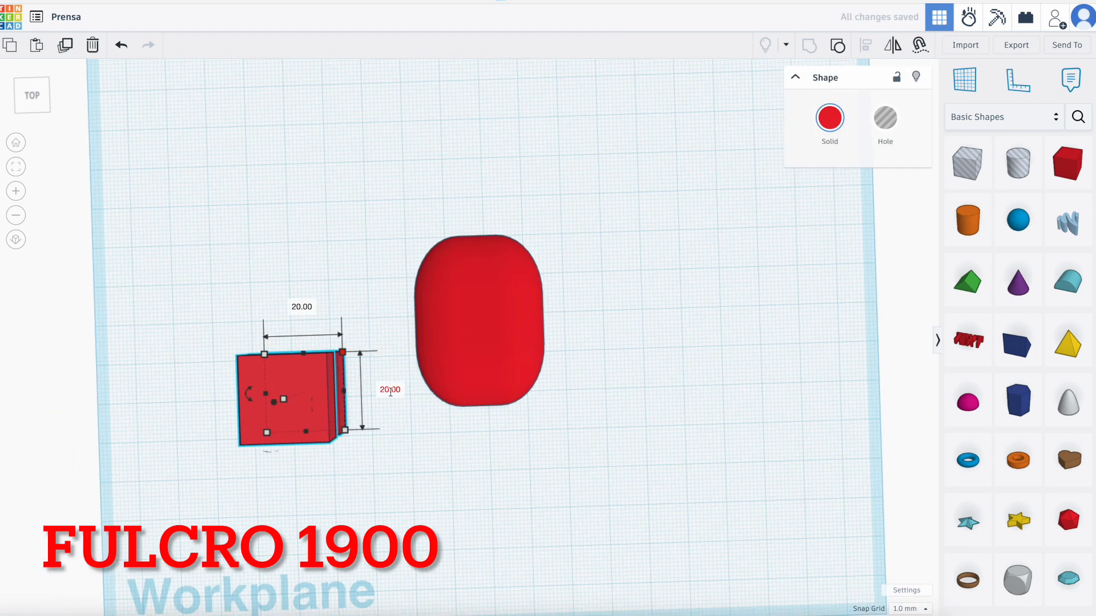
pyautogui.click(383, 390)
pyautogui.write('5')
pyautogui.click(294, 306)
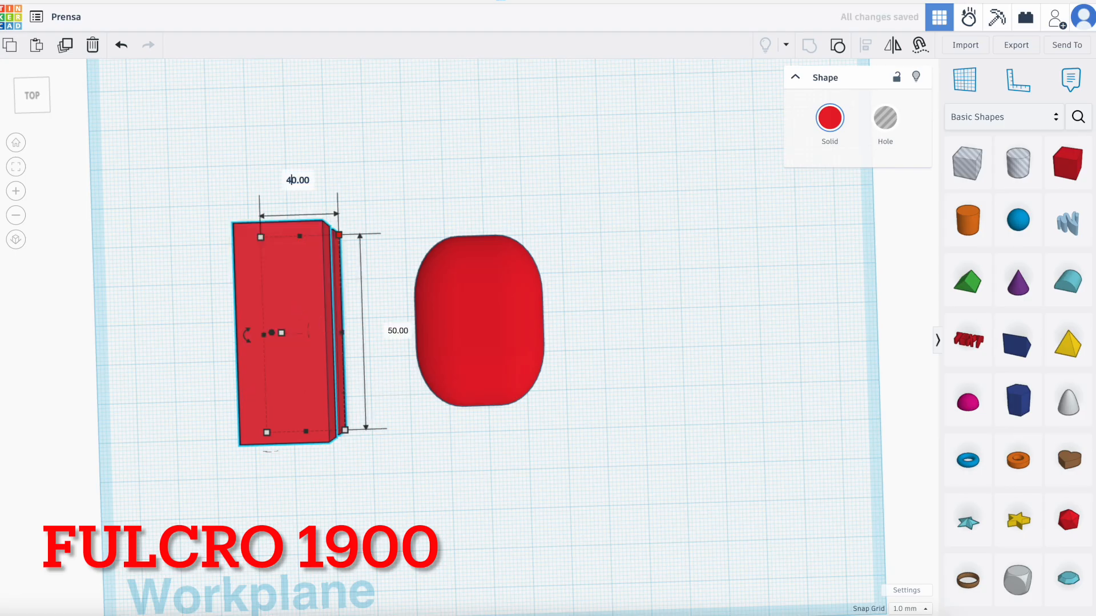
pyautogui.write('4')
pyautogui.press('Return')
pyautogui.click(885, 118)
# Centre the rounded box and the stacked hole slabs on each other in both horizontal directions
pyautogui.click(663, 191)
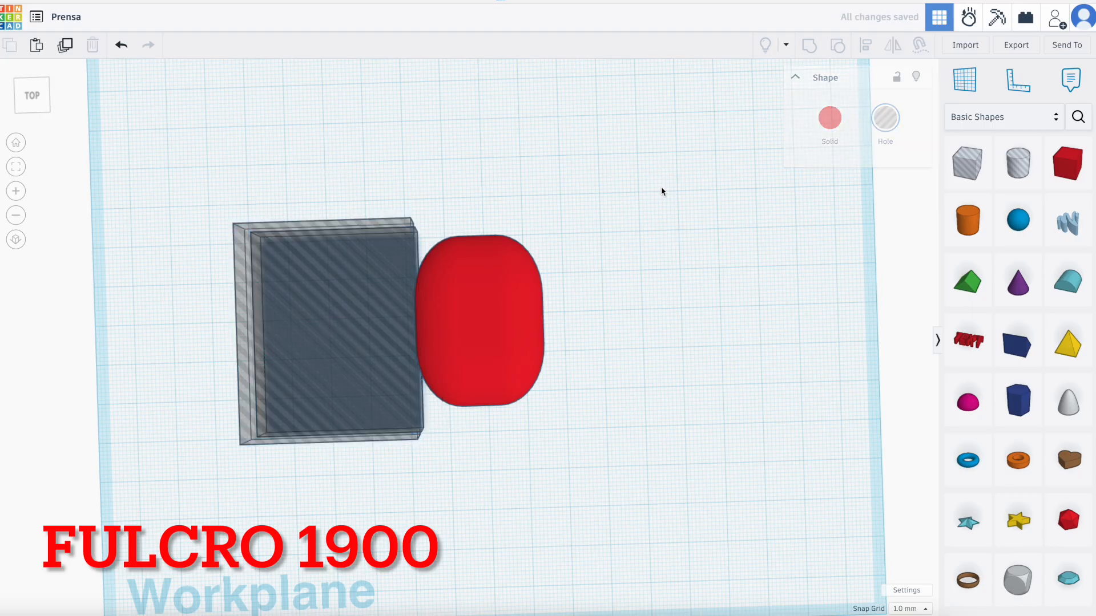
pyautogui.moveTo(204, 182); pyautogui.dragTo(554, 455)
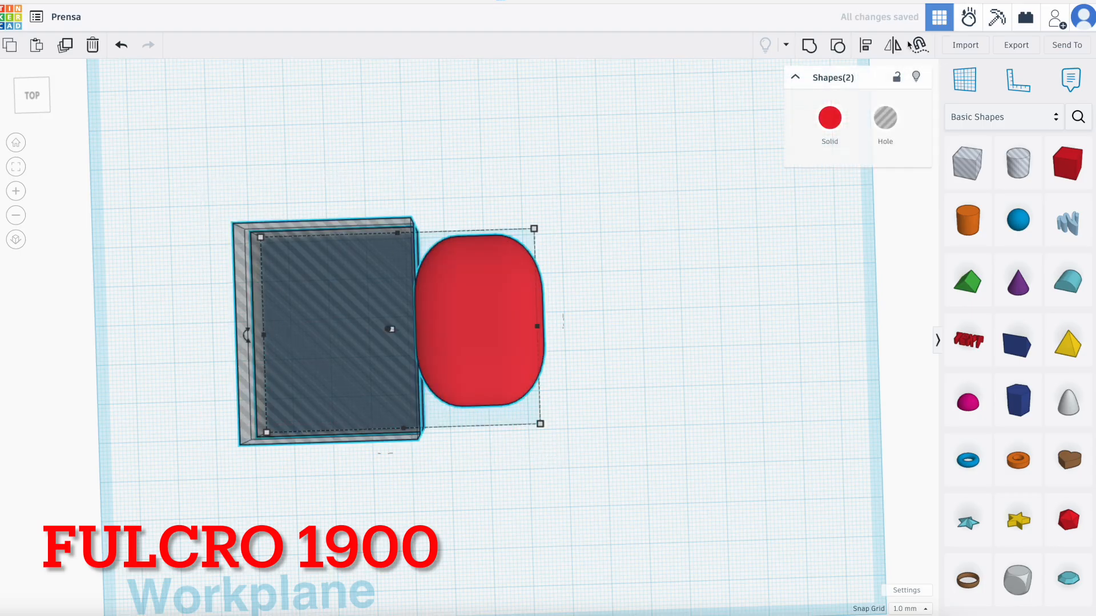
pyautogui.click(862, 48)
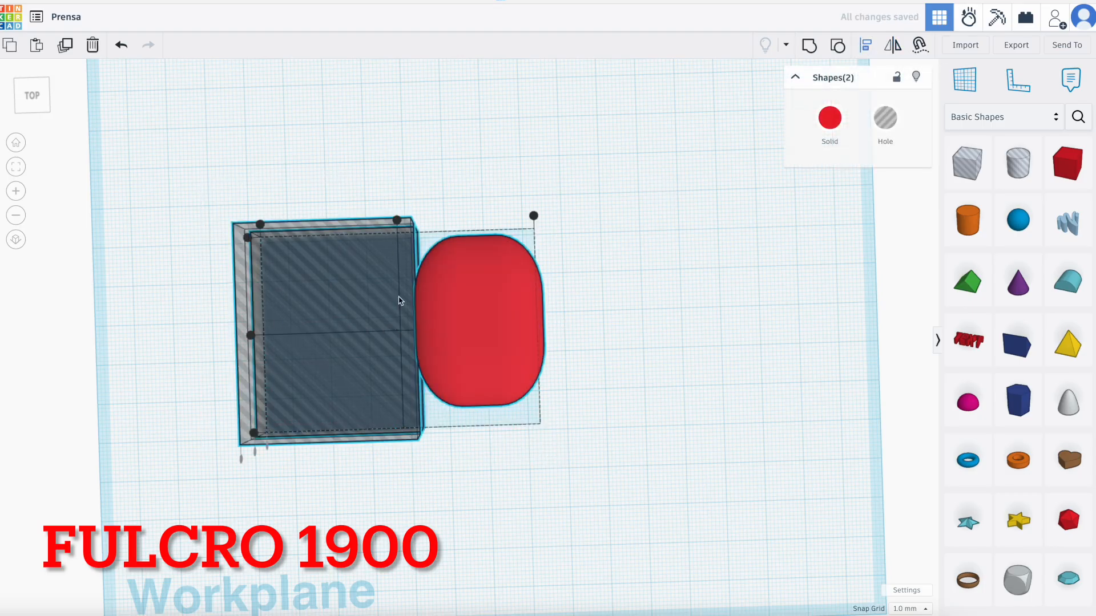
pyautogui.click(248, 340)
pyautogui.click(397, 220)
pyautogui.moveTo(415, 454); pyautogui.dragTo(512, 350, button='right')
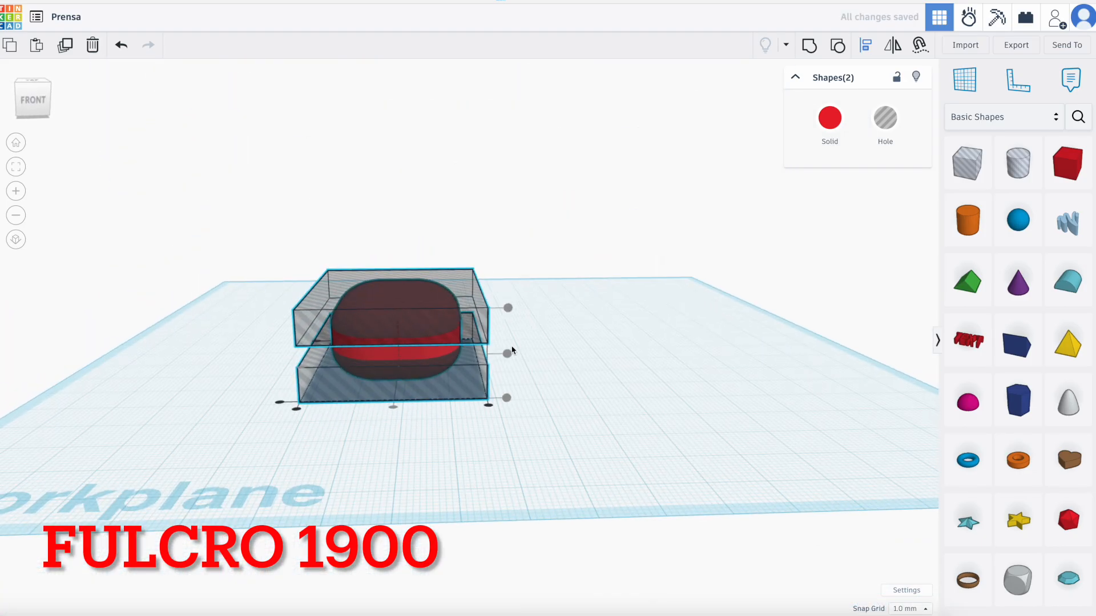
# Group the rounded box with the hole slabs to leave only a flat middle slice
pyautogui.moveTo(594, 327); pyautogui.dragTo(283, 267, button='right')
pyautogui.click(574, 367)
pyautogui.moveTo(288, 197); pyautogui.dragTo(502, 428)
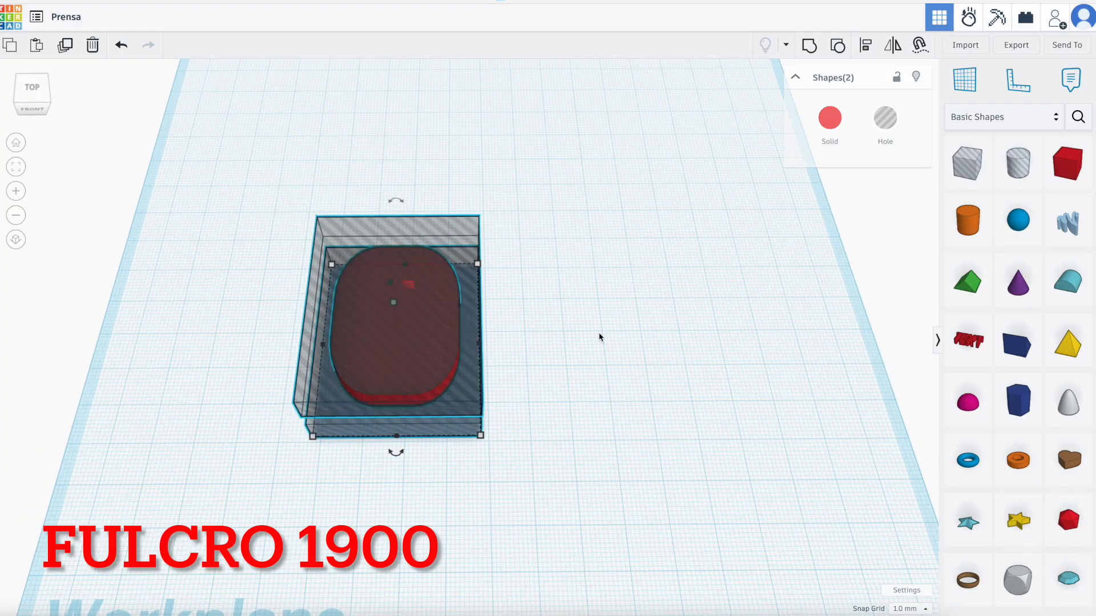
pyautogui.hotkey('ctrl', 'g')
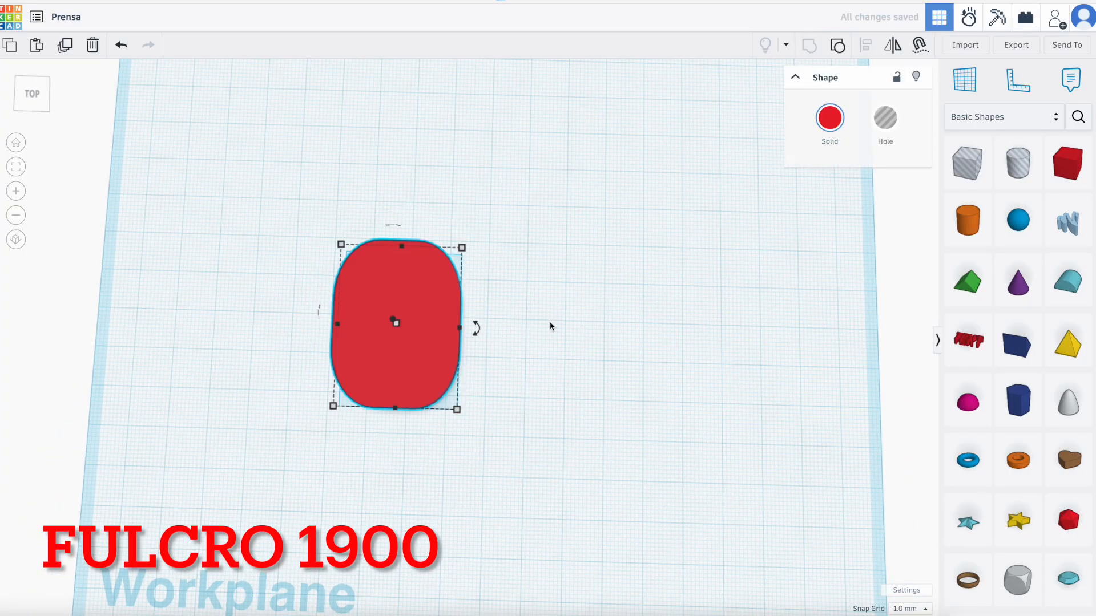
pyautogui.click(552, 333)
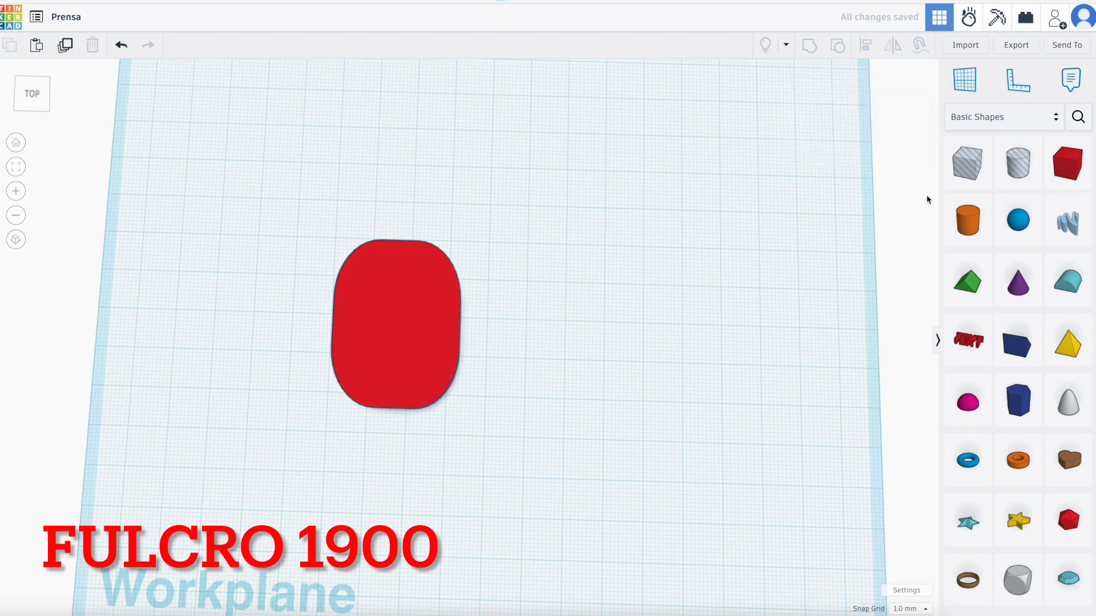
# Place a hole box beside the rounded plate and set its footprint to 25 mm by 25 mm
pyautogui.moveTo(967, 163); pyautogui.dragTo(533, 318)
pyautogui.click(431, 334)
pyautogui.click(433, 329)
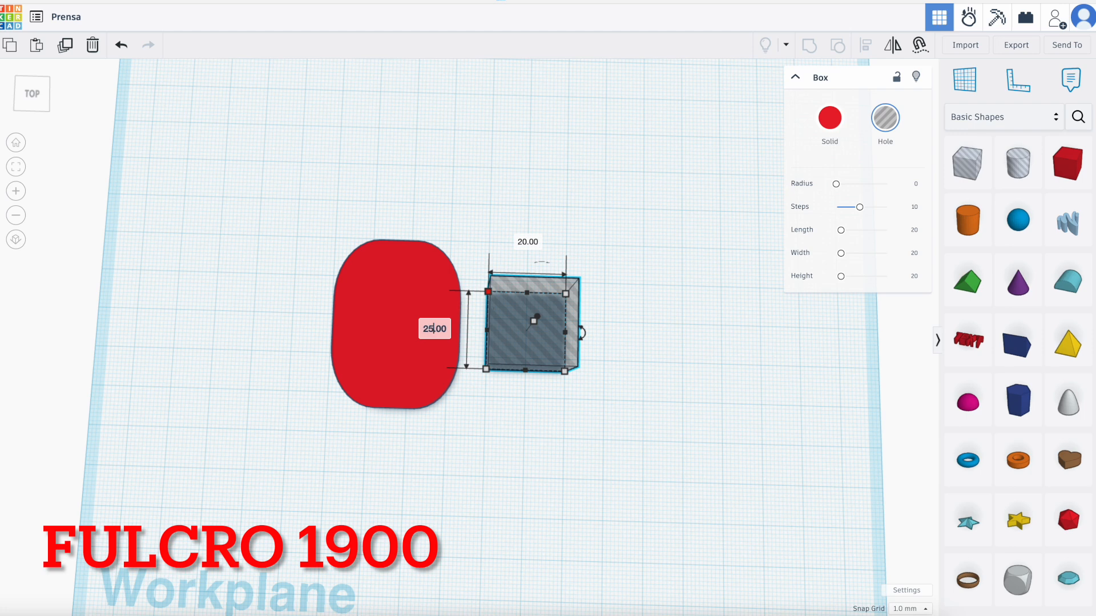
pyautogui.write('5')
pyautogui.press('Return')
pyautogui.click(528, 223)
pyautogui.press('Return')
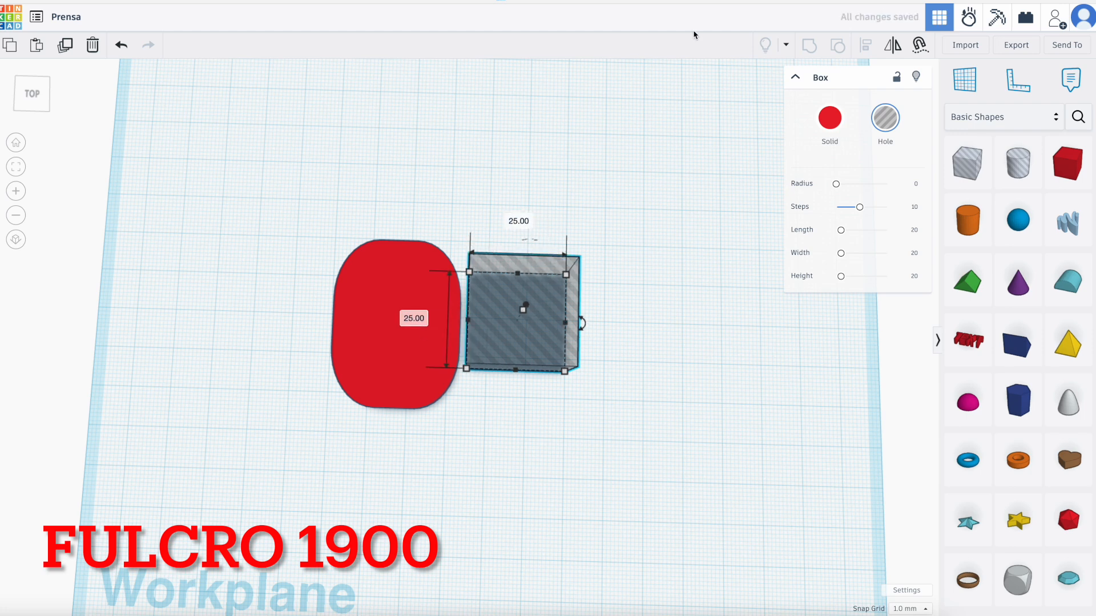
# Set the hole box's corner radius to 3
pyautogui.click(916, 187)
pyautogui.write('3')
pyautogui.press('Return')
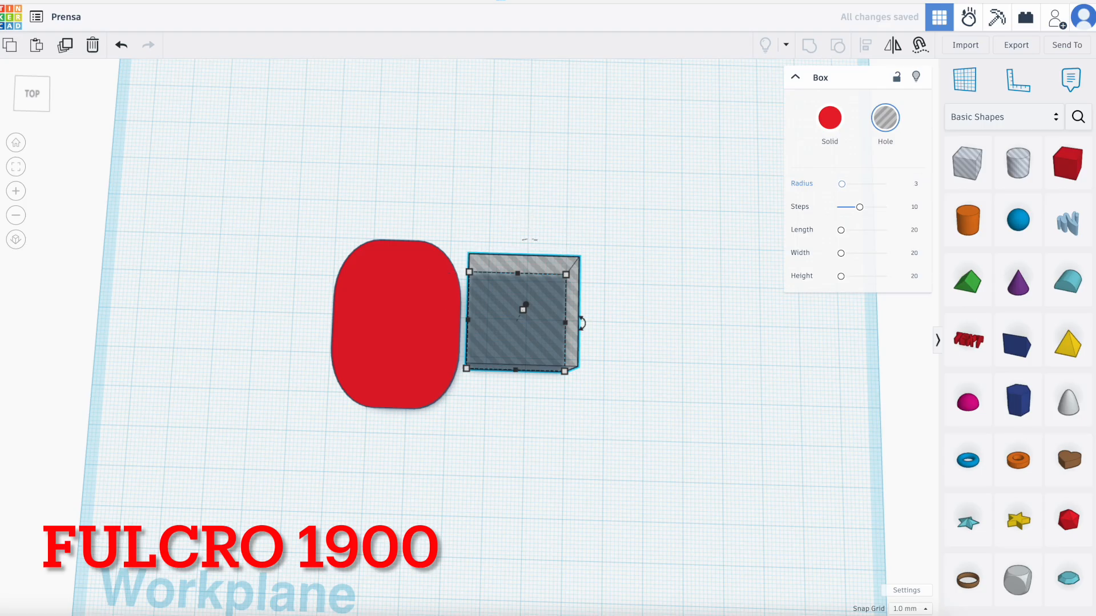
pyautogui.click(548, 432)
# Align the rounded plate and the hole box on their centres in both horizontal directions
pyautogui.moveTo(315, 215); pyautogui.dragTo(577, 468)
pyautogui.click(867, 45)
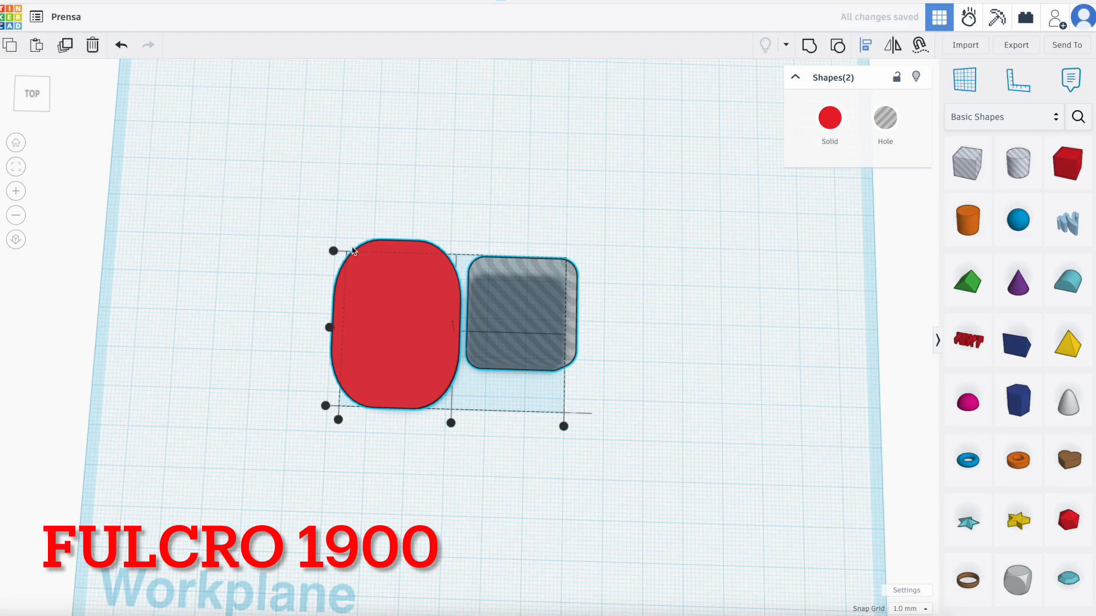
pyautogui.click(330, 328)
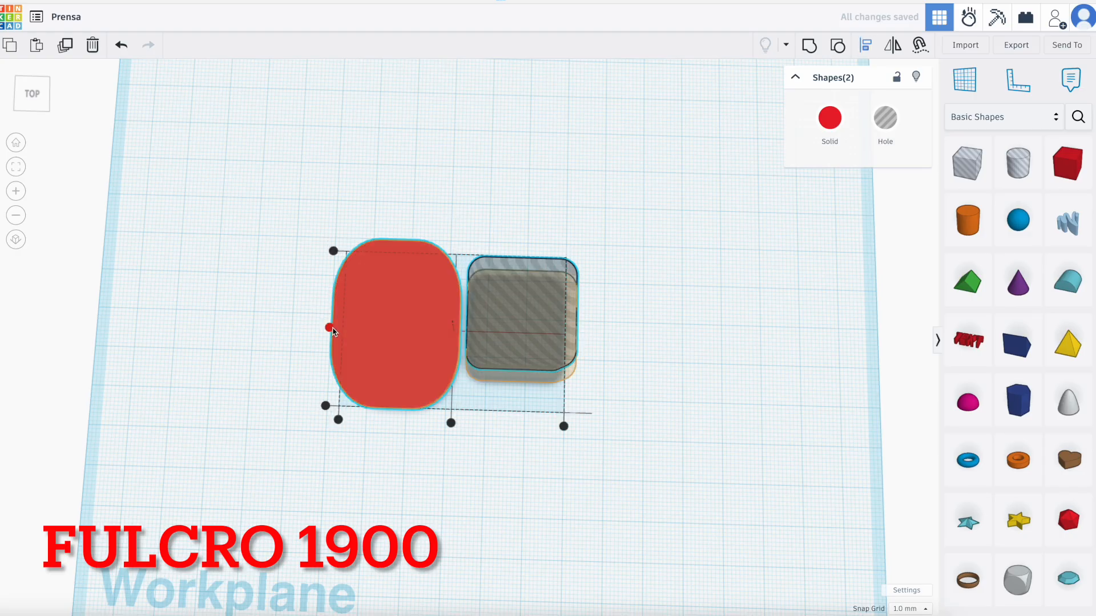
pyautogui.click(451, 423)
pyautogui.click(374, 469)
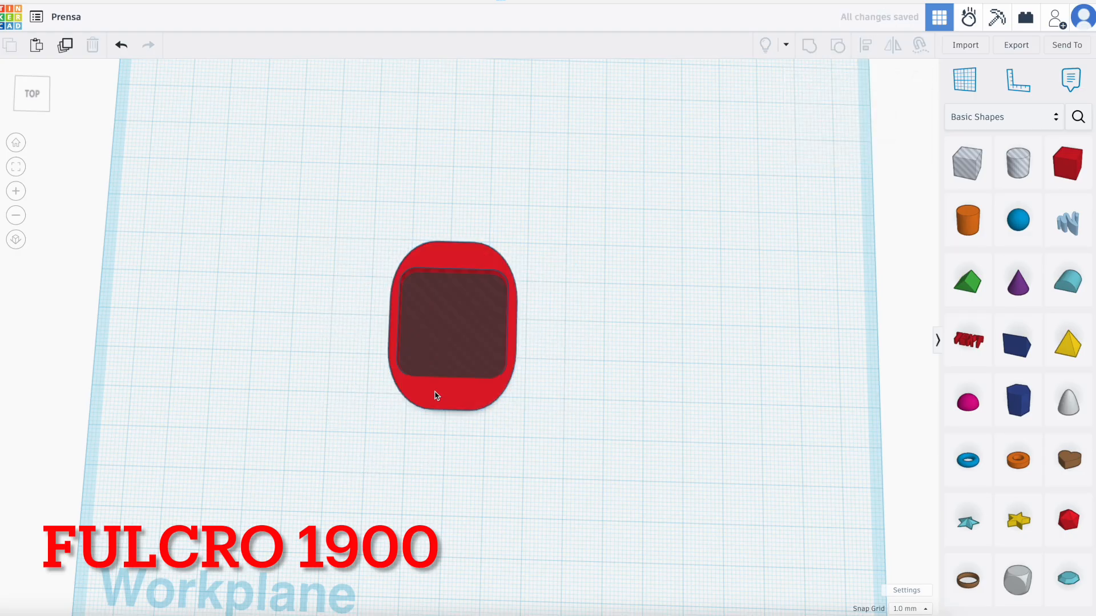
# Shift the hole box sideways so it reaches through one long edge of the rounded plate
pyautogui.click(443, 327)
pyautogui.press('Right')
pyautogui.press('Right')
pyautogui.press('Right')
pyautogui.press('Right')
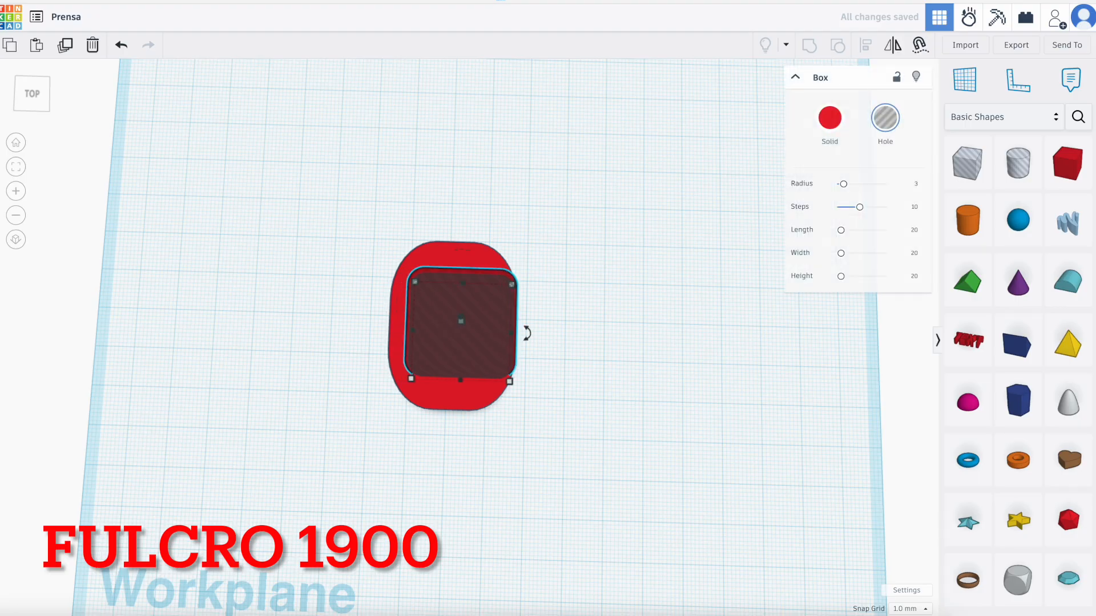
# Group the plate with the hole box to cut out a C-shaped frame
pyautogui.moveTo(367, 223); pyautogui.dragTo(591, 434)
pyautogui.moveTo(590, 434)
pyautogui.mouseDown(button='right')
pyautogui.moveTo(592, 251)
pyautogui.moveTo(584, 423)
pyautogui.mouseUp(button='right')
pyautogui.hotkey('ctrl', 'g')
pyautogui.moveTo(590, 303)
pyautogui.mouseDown(button='right')
pyautogui.moveTo(578, 268)
pyautogui.moveTo(601, 311)
pyautogui.mouseUp(button='right')
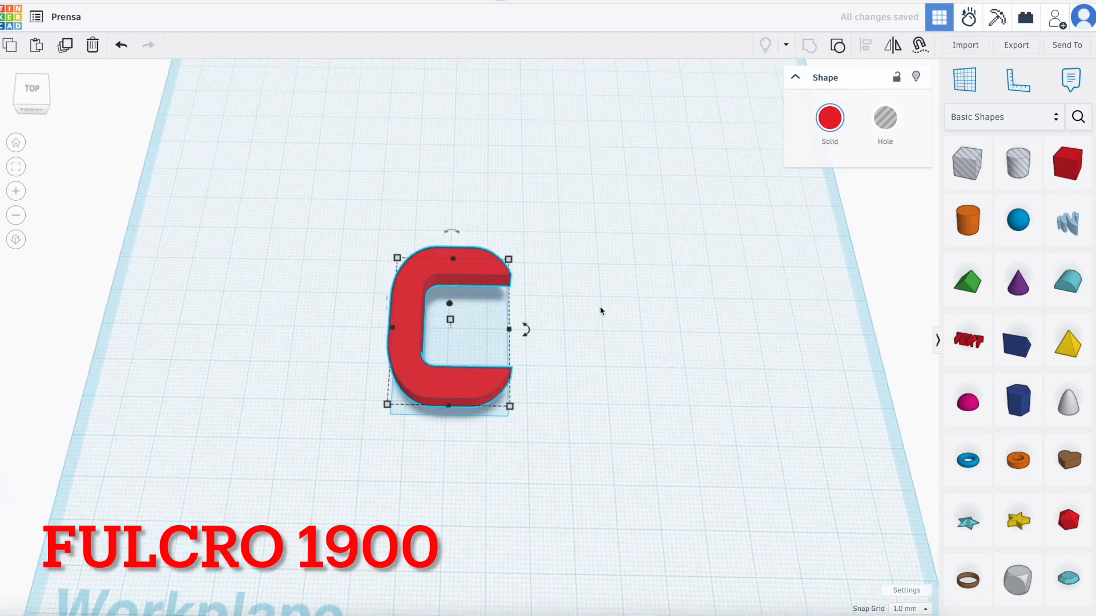
# Move the C-shaped frame aside and place a solid box facing its opening
pyautogui.press('Left')
pyautogui.press('Escape')
pyautogui.moveTo(971, 169); pyautogui.dragTo(469, 296)
pyautogui.moveTo(575, 423); pyautogui.dragTo(559, 342, button='right')
# Resize the new box to a 15 mm wide square base and flatten it into a thin block
pyautogui.click(532, 301)
pyautogui.moveTo(532, 302); pyautogui.dragTo(543, 353, button='right')
pyautogui.click(473, 227)
pyautogui.write('15')
pyautogui.click(562, 303)
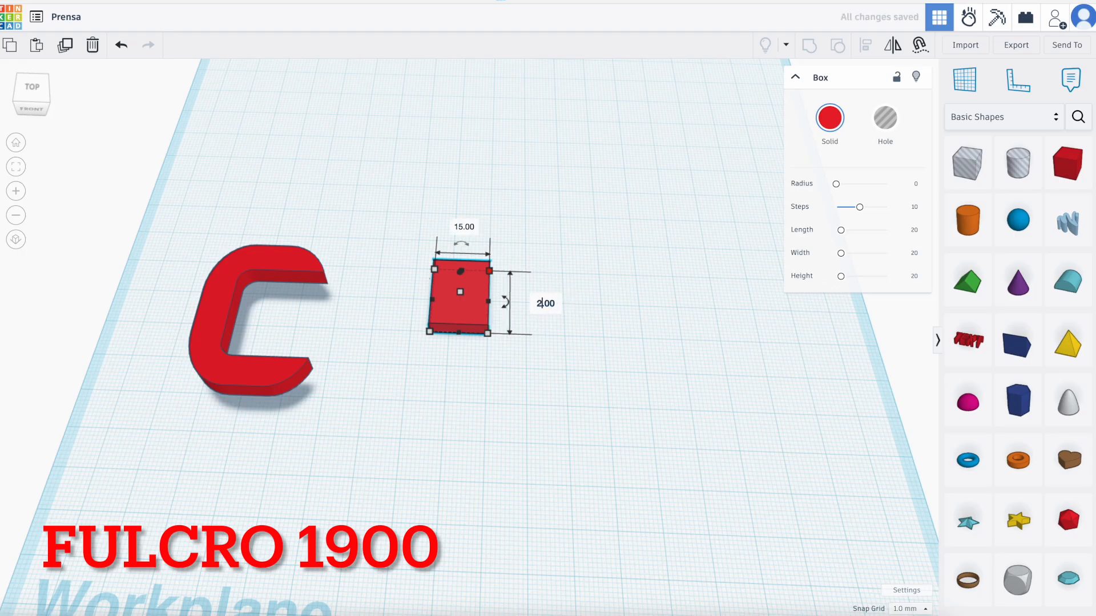
pyautogui.click(560, 350)
# Add a cylinder behind the small block with 64 sides, a 2.5 bevel and 10 segments
pyautogui.moveTo(967, 219); pyautogui.dragTo(534, 262)
pyautogui.moveTo(836, 230); pyautogui.dragTo(886, 230)
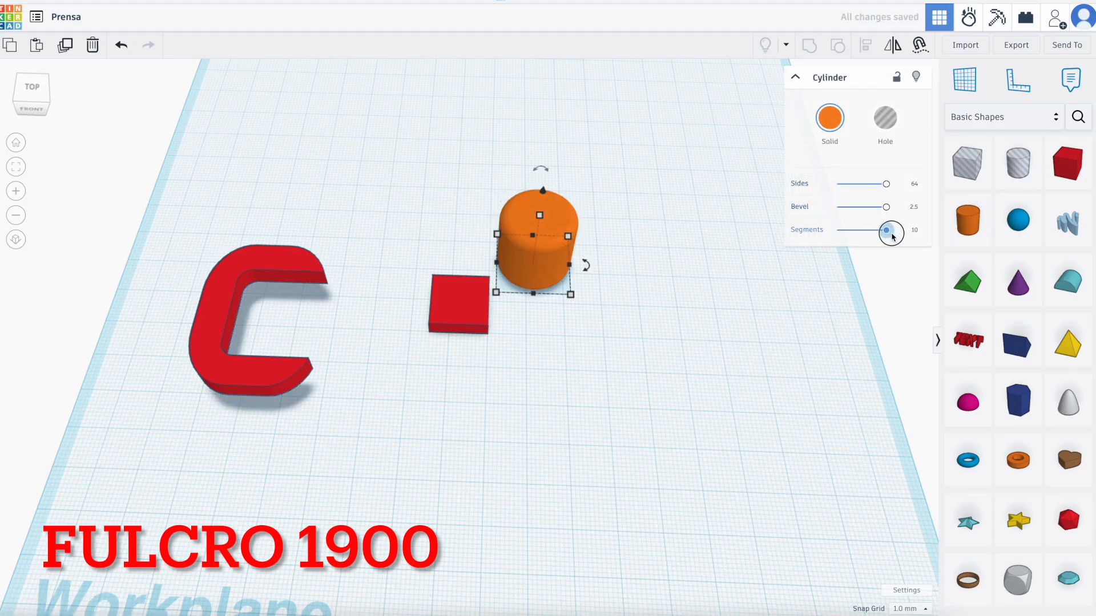
# Reduce the cylinder's width and length equally so it is narrower than the block, and shorten its height
pyautogui.click(570, 295)
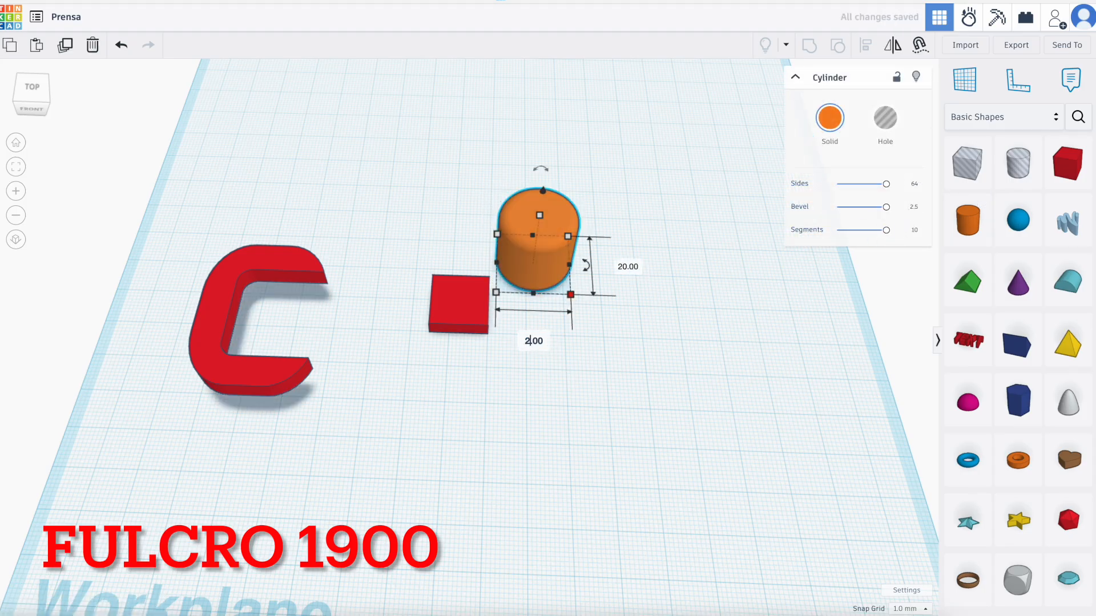
pyautogui.write('1')
pyautogui.click(622, 270)
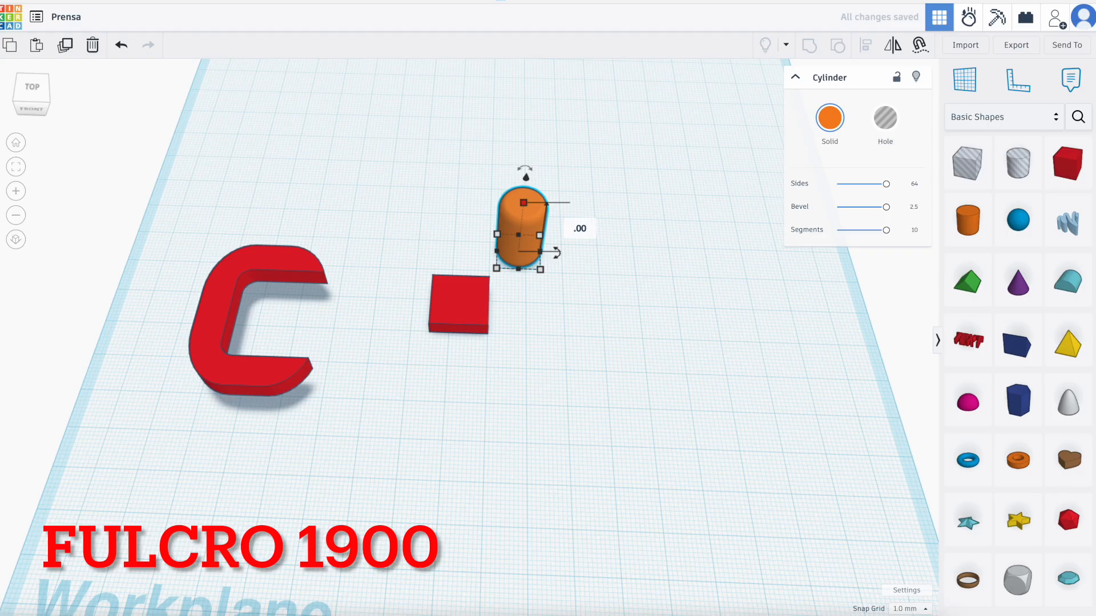
pyautogui.click(438, 196)
# Centre the cylinder on the small square block in both horizontal directions
pyautogui.moveTo(411, 195); pyautogui.dragTo(569, 358)
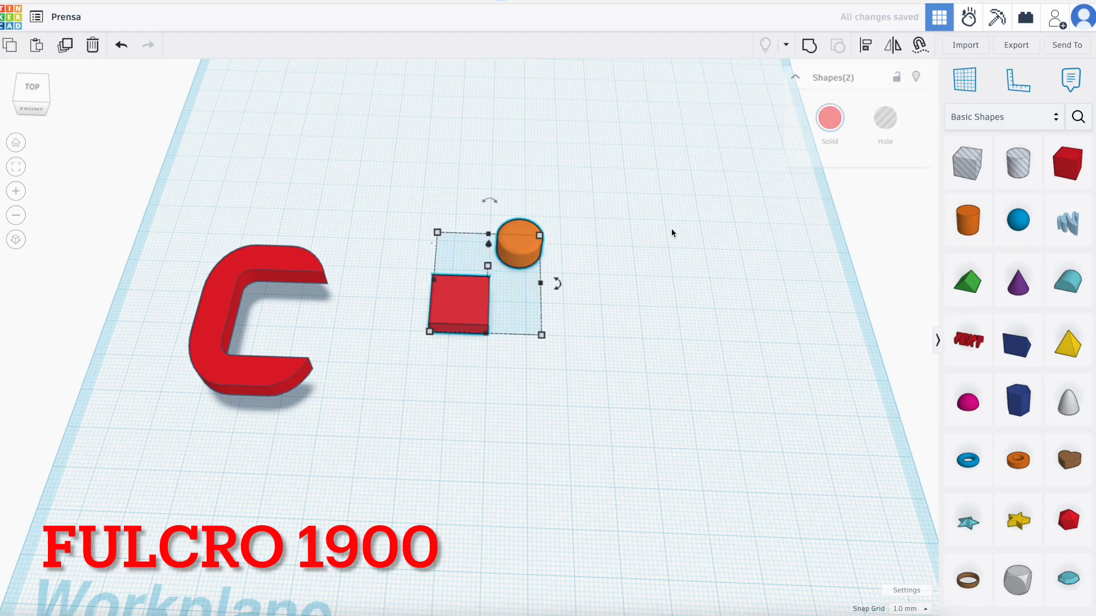
pyautogui.click(865, 45)
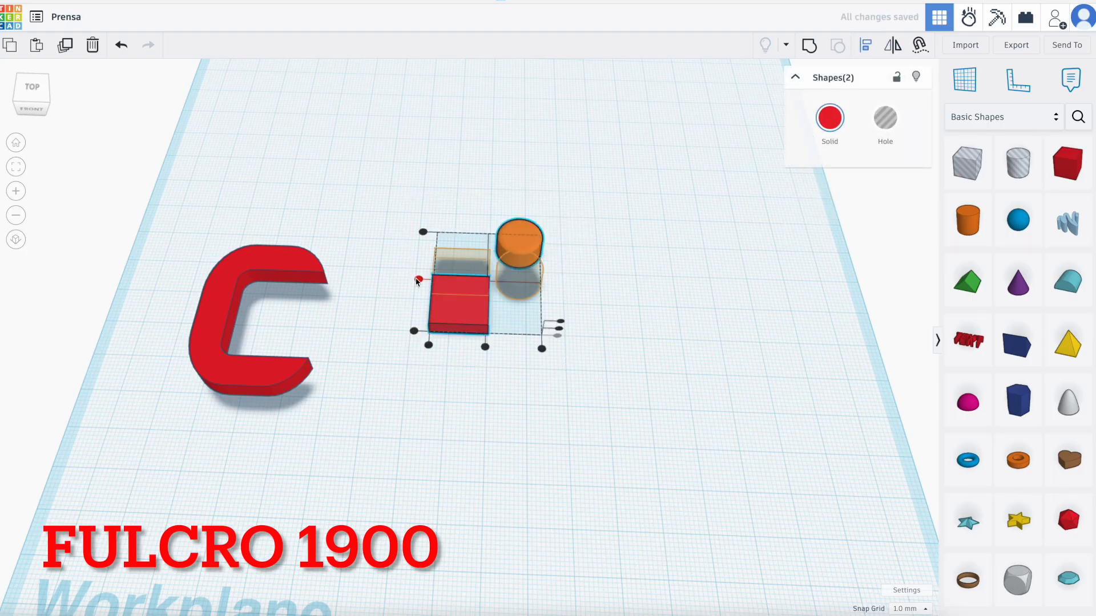
pyautogui.click(418, 279)
pyautogui.click(485, 318)
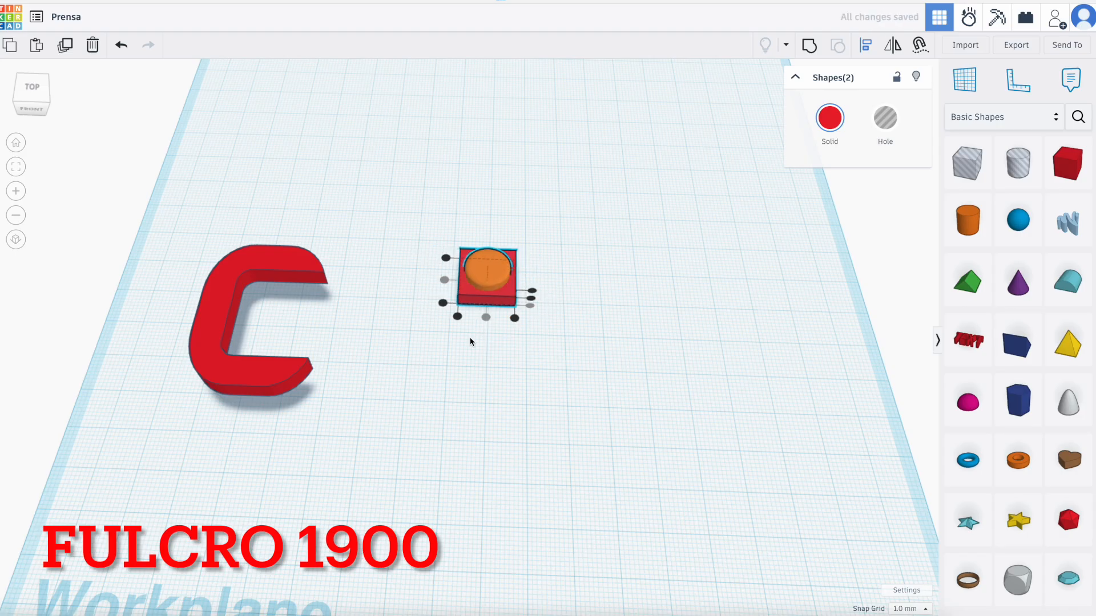
pyautogui.press('Escape')
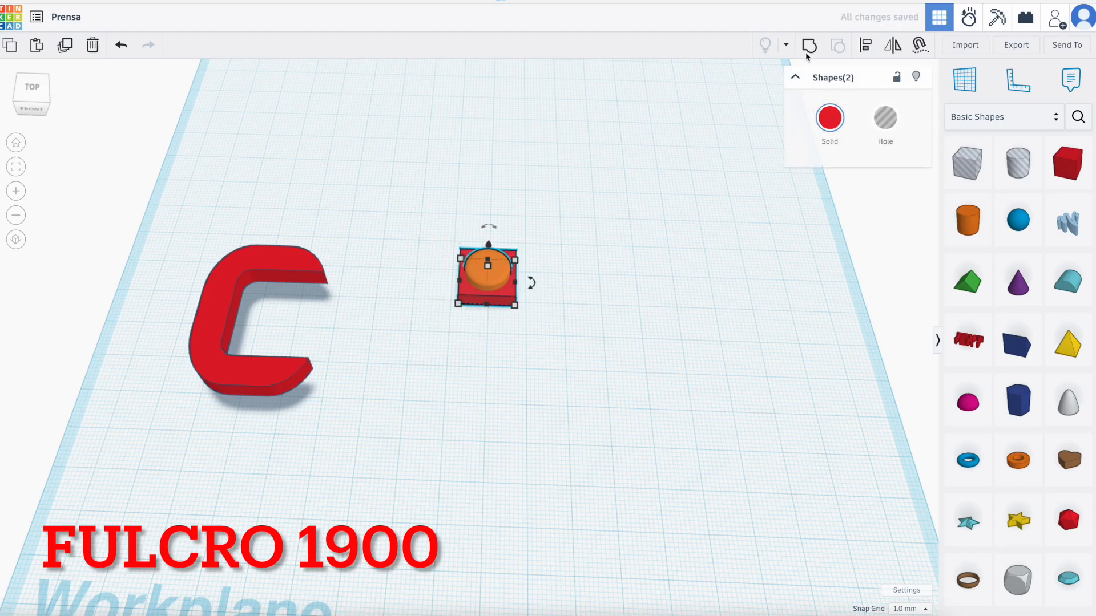
# Group the cylinder with the square block and colour the combined piece orange
pyautogui.hotkey('ctrl', 'g')
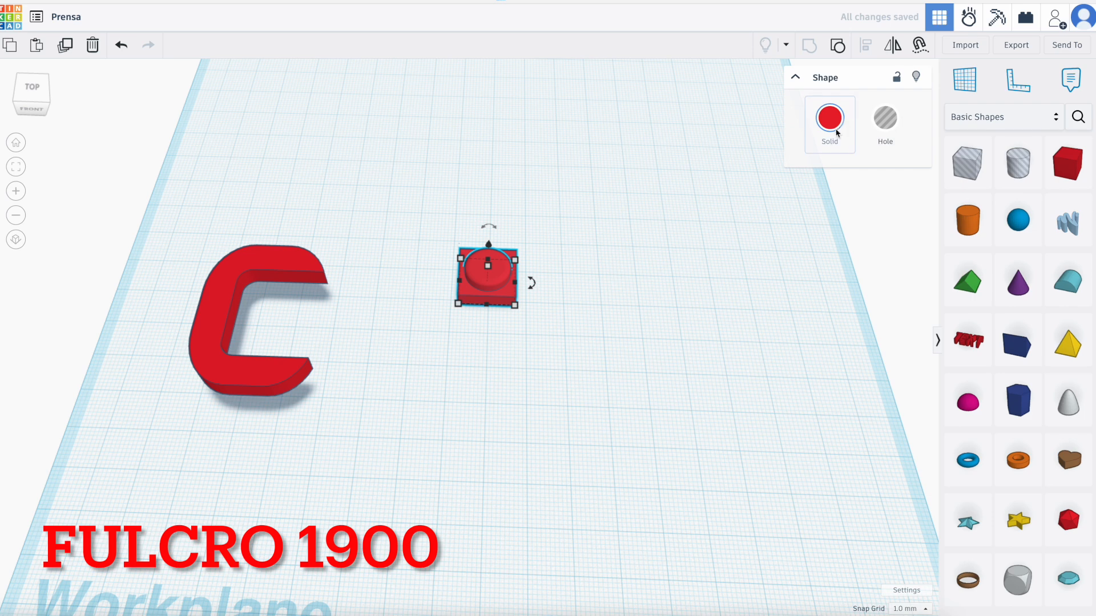
pyautogui.click(821, 130)
pyautogui.click(726, 237)
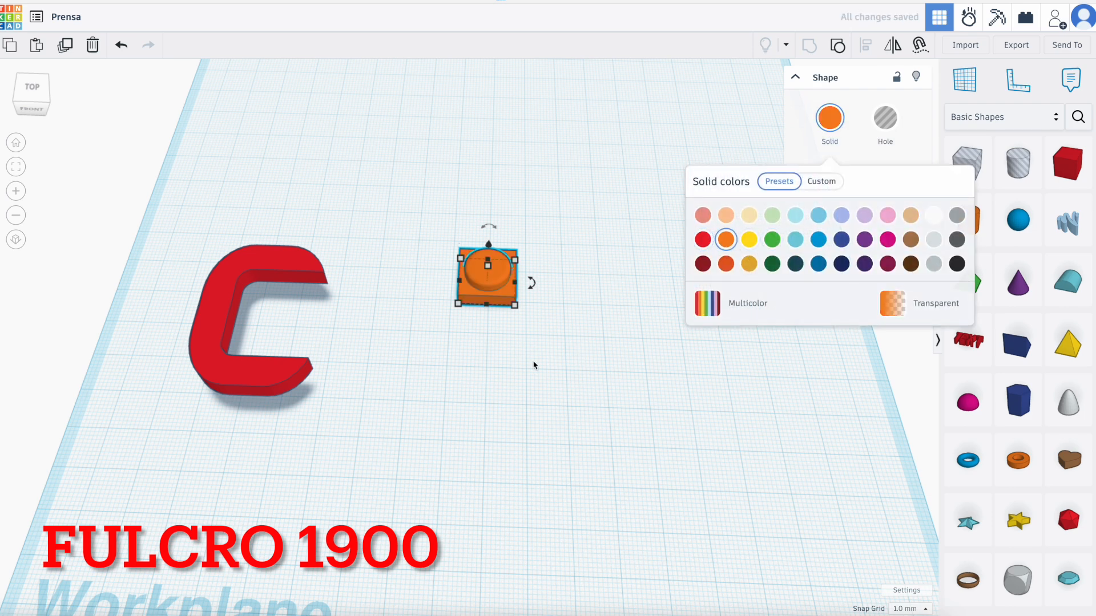
# Move the orange piece toward the back of the workplane, clear of the C-shaped frame
pyautogui.press('Up')
pyautogui.press('Up')
pyautogui.press('Up')
pyautogui.press('Up')
pyautogui.press('Up')
pyautogui.press('Up')
pyautogui.press('Up')
pyautogui.press('Up')
pyautogui.press('Up')
pyautogui.press('Up')
pyautogui.press('Up')
pyautogui.press('Up')
pyautogui.press('Up')
pyautogui.press('Up')
pyautogui.press('Escape')
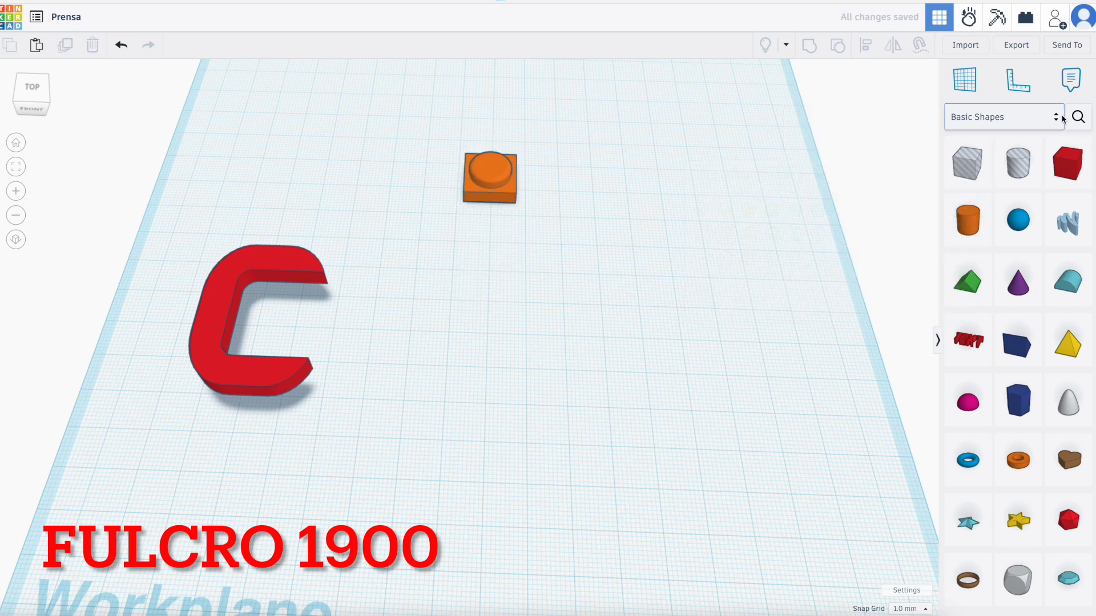
# Add a Spring from the shape generators to the workplane in front of the orange piece
pyautogui.click(1058, 120)
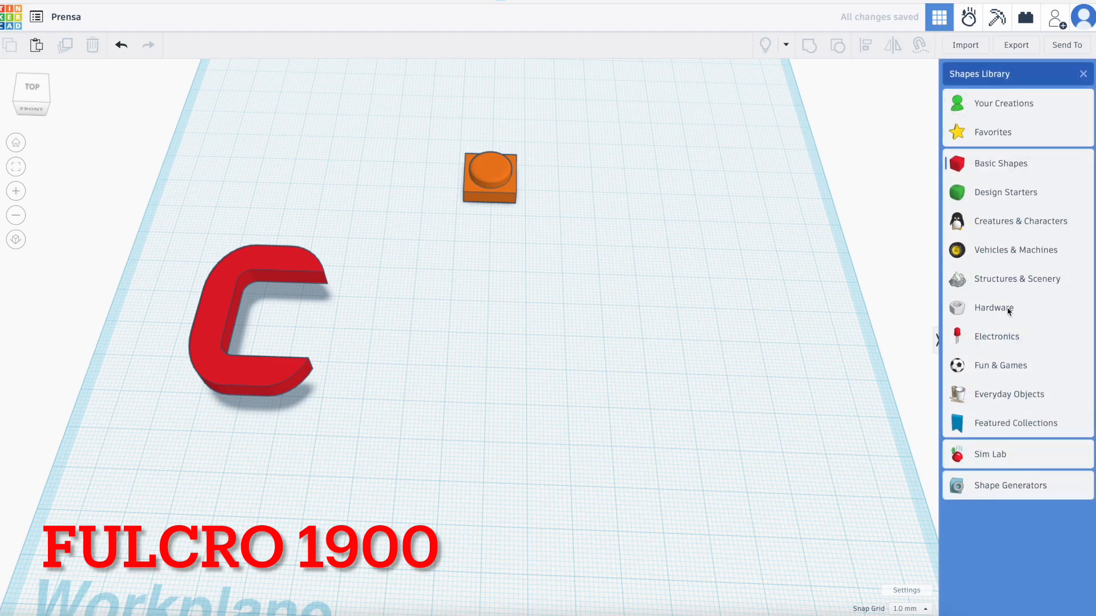
pyautogui.click(1001, 490)
pyautogui.scroll(-1, 629, 541)
pyautogui.moveTo(1025, 270); pyautogui.dragTo(507, 363)
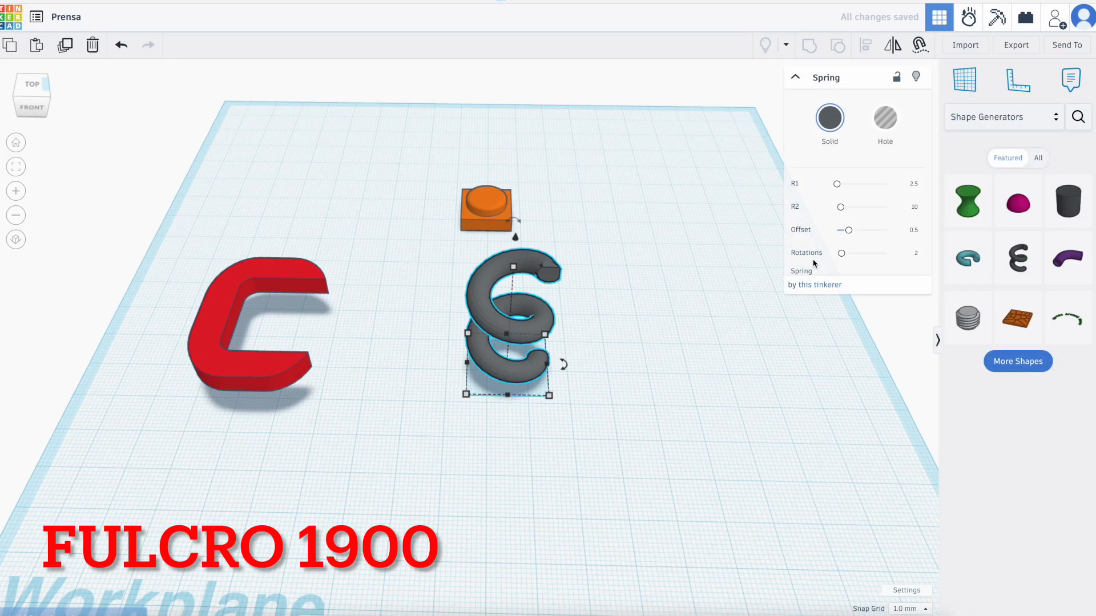
# Set the spring's R1 to 1.6, R2 to 12, Offset to 0.2 and Rotations to 6
pyautogui.click(915, 187)
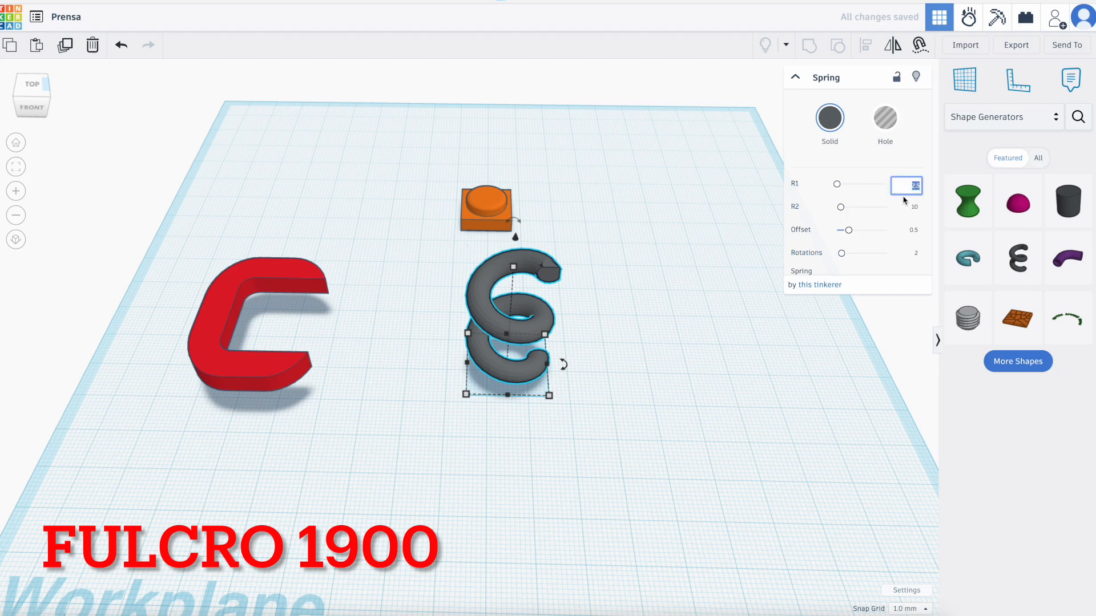
pyautogui.write('1.6')
pyautogui.click(914, 209)
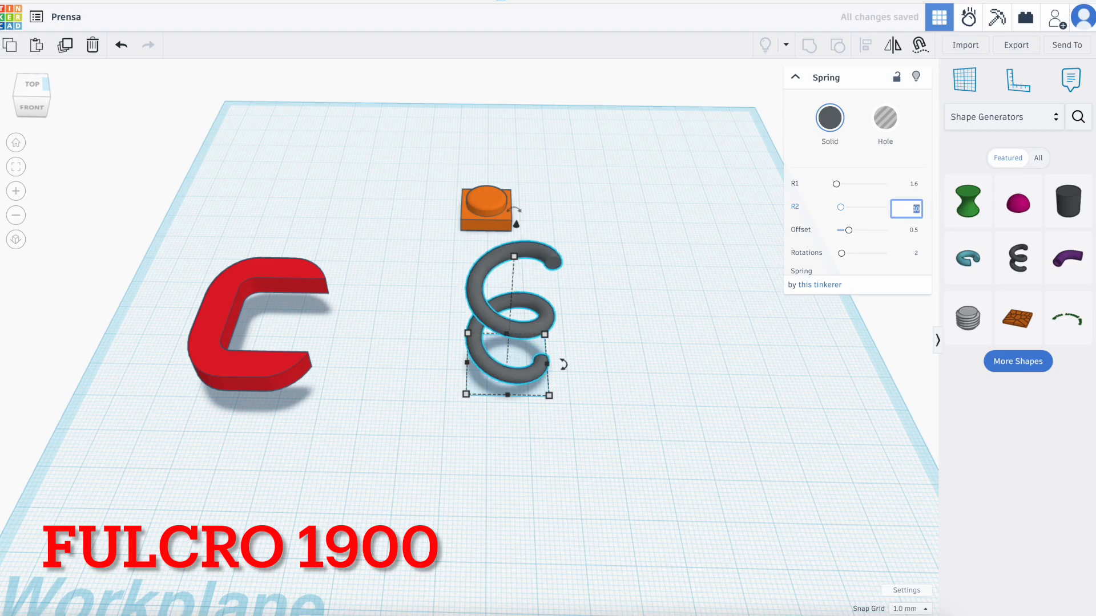
pyautogui.write('12')
pyautogui.click(906, 233)
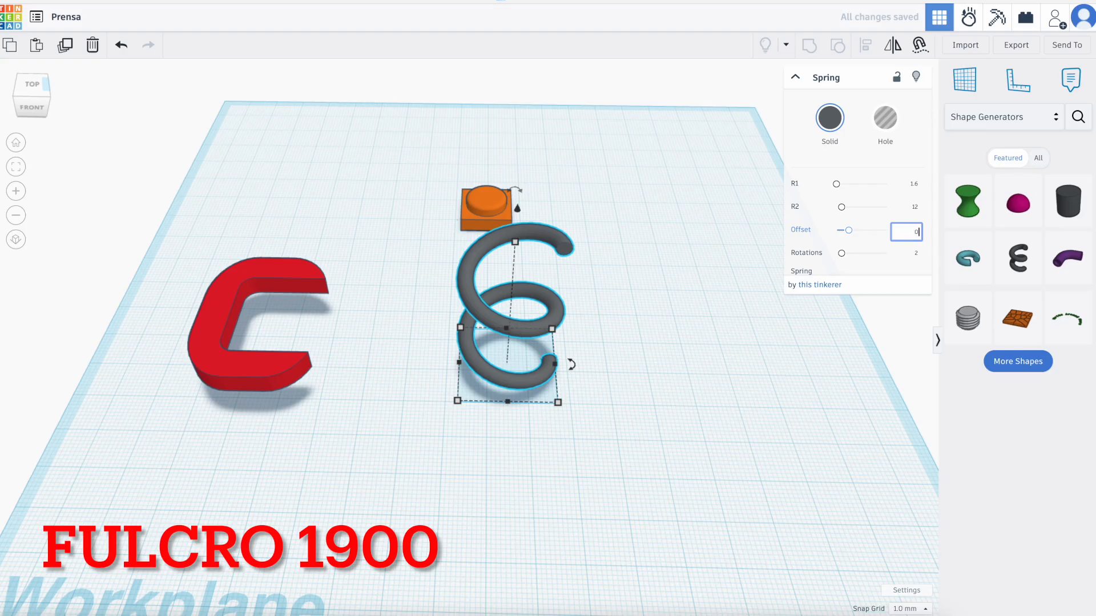
pyautogui.click(916, 253)
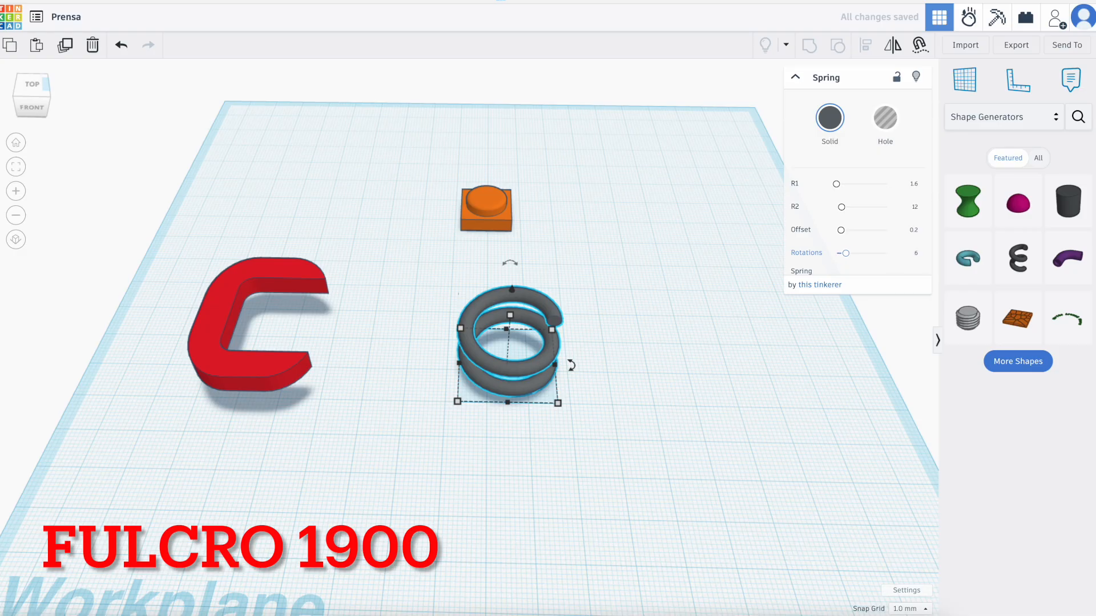
pyautogui.press('Return')
# Resize the spring to 10.80 mm wide with a matching length, and shorten its height to about 12 mm
pyautogui.moveTo(557, 404)
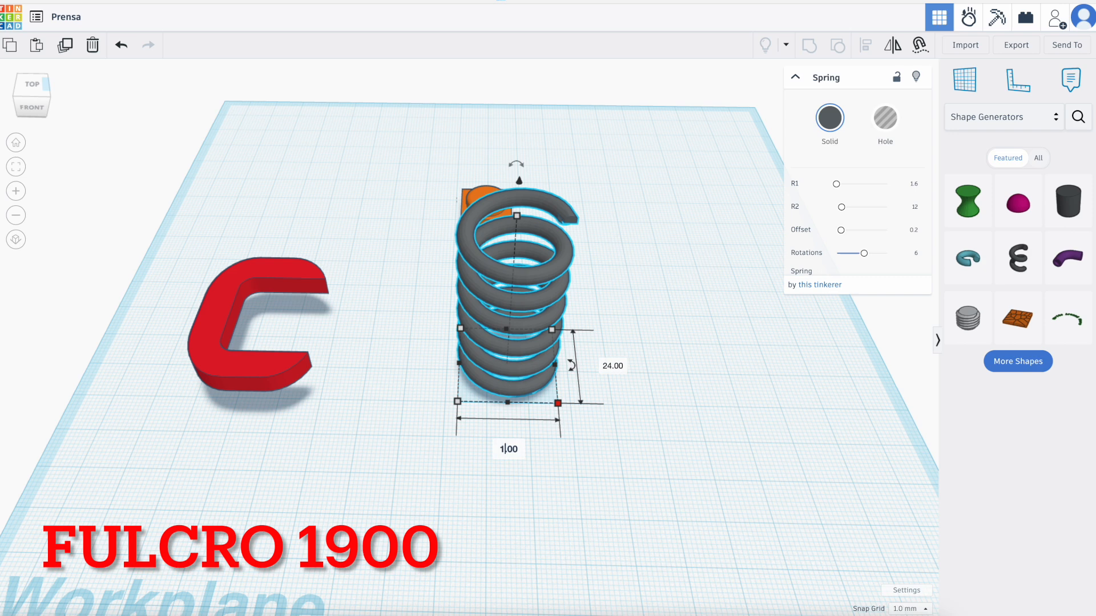
pyautogui.press('Tab')
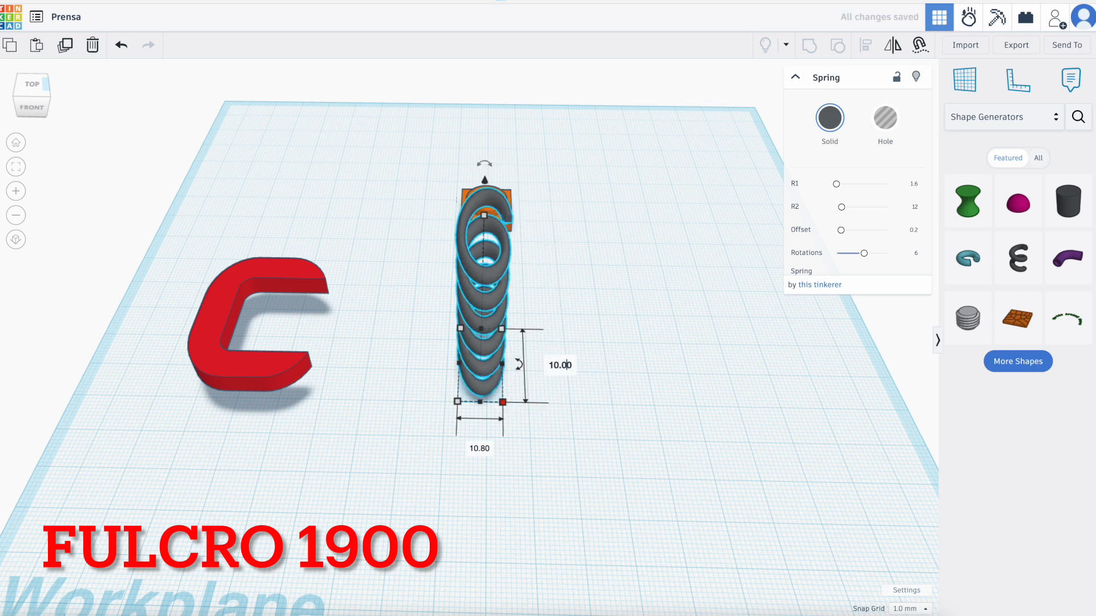
pyautogui.press('Return')
pyautogui.click(545, 279)
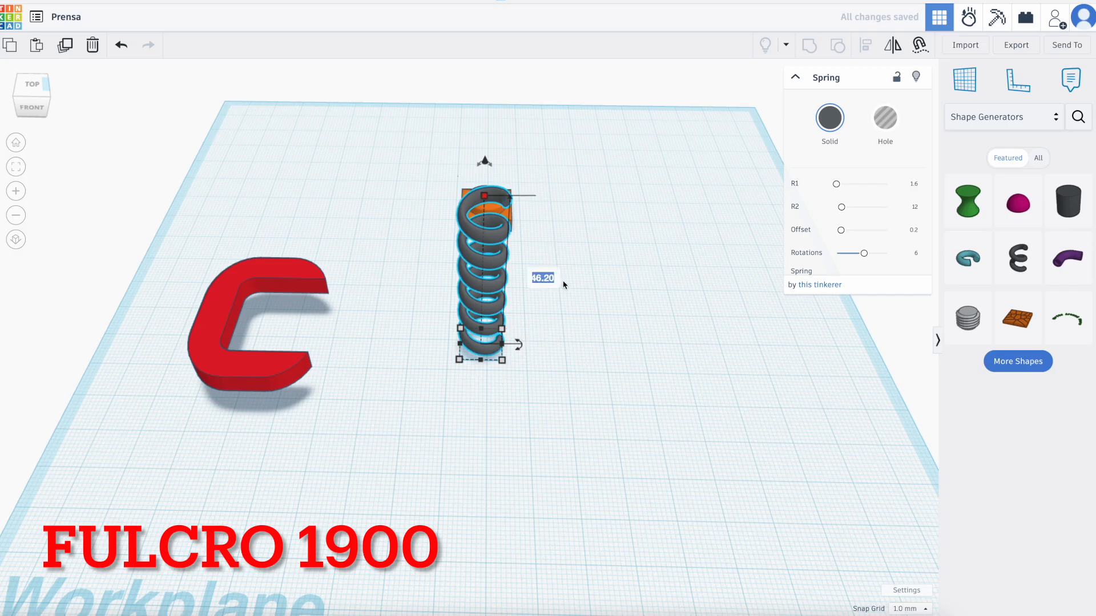
pyautogui.write('12.')
pyautogui.press('Return')
pyautogui.click(558, 387)
pyautogui.moveTo(557, 386); pyautogui.dragTo(588, 320, button='right')
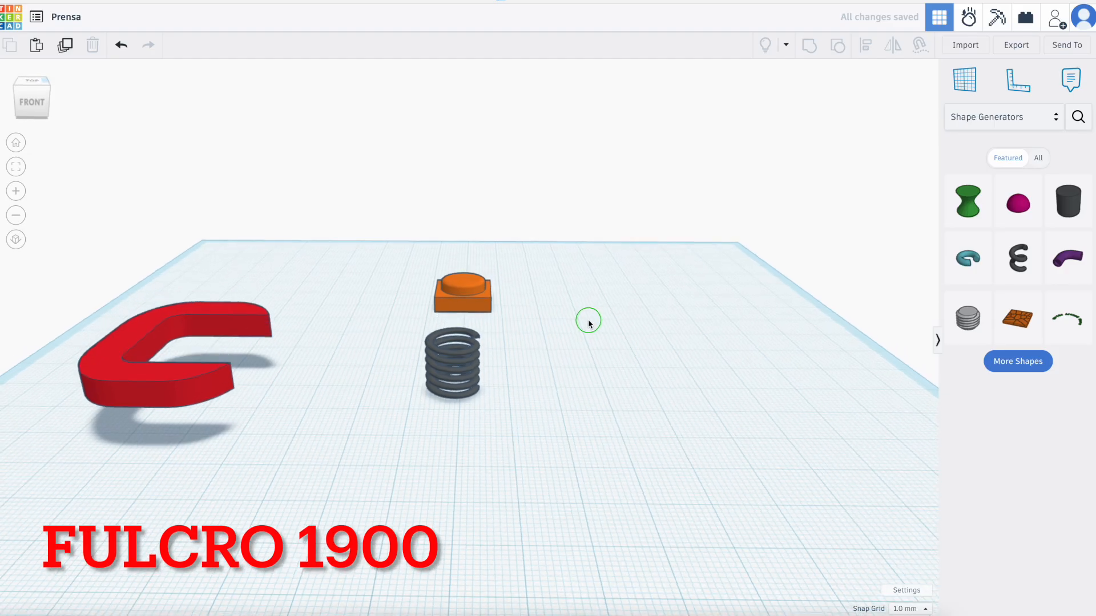
# Place a basic box beside the spring and reduce its height
pyautogui.click(1063, 126)
pyautogui.click(1022, 164)
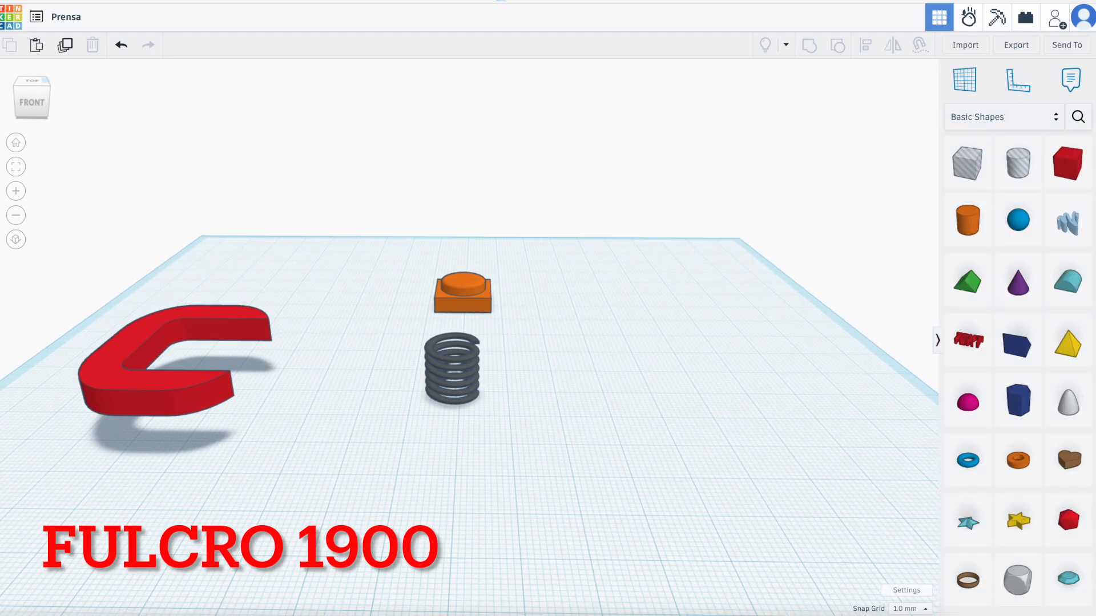
pyautogui.moveTo(1067, 162); pyautogui.dragTo(559, 426)
pyautogui.click(634, 382)
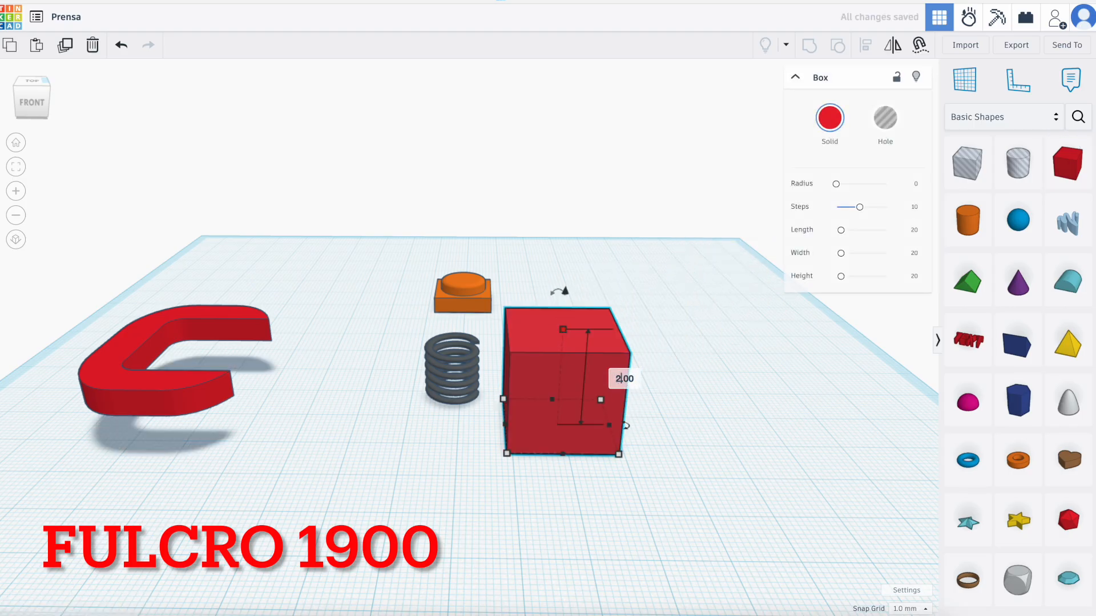
pyautogui.press('Return')
# Set the box's width and length to 15 mm each
pyautogui.click(571, 494)
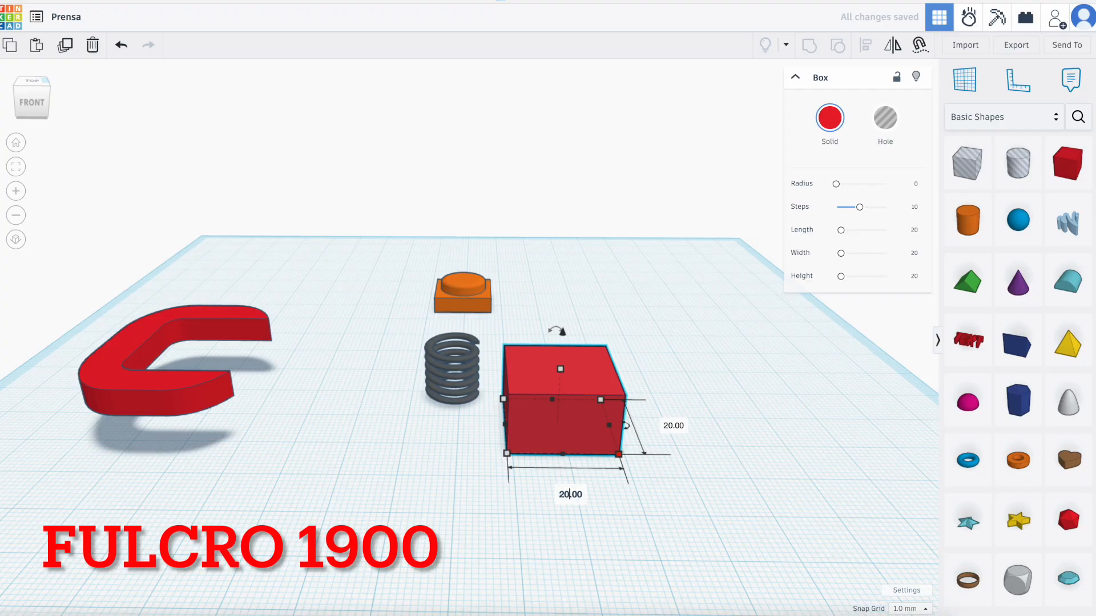
pyautogui.write('15')
pyautogui.click(669, 429)
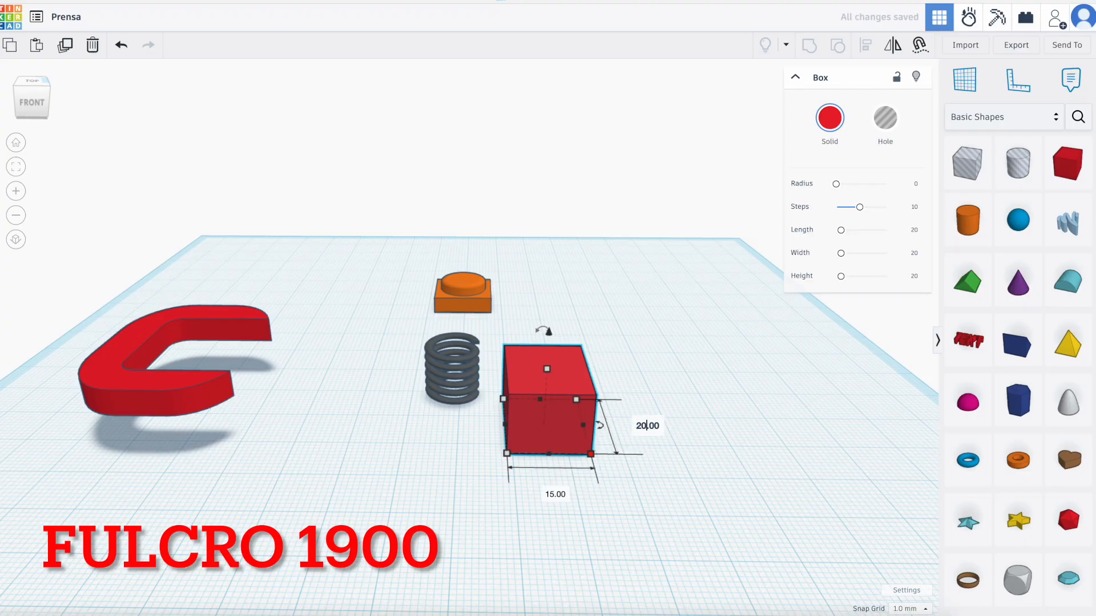
pyautogui.write('15')
pyautogui.press('Return')
pyautogui.click(700, 502)
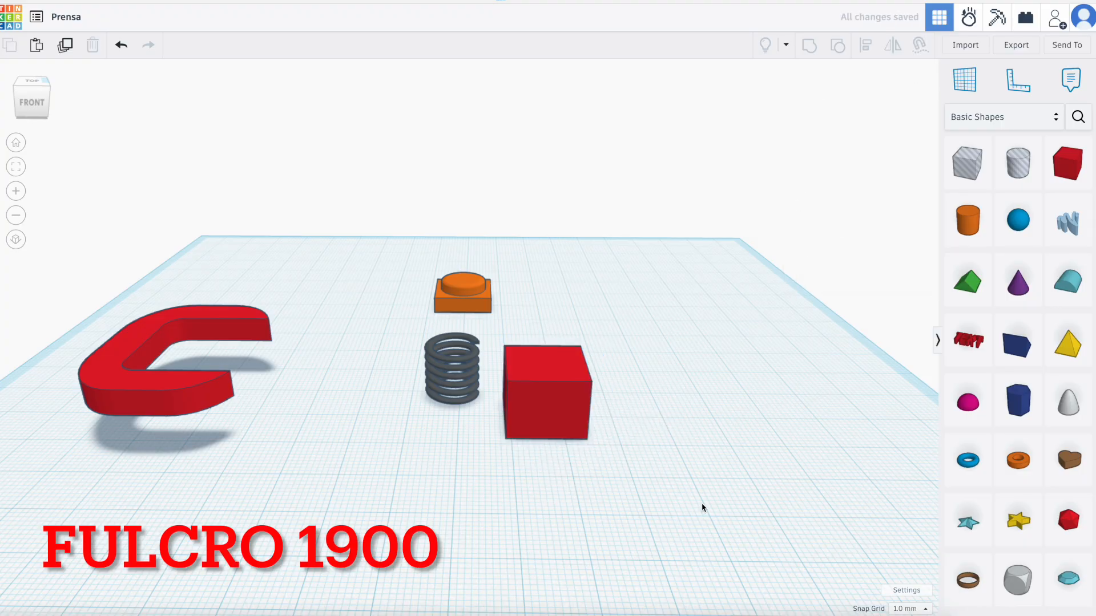
# Place a cylinder hole behind the red box and raise its Sides to 64
pyautogui.scroll(-2, 702, 502)
pyautogui.moveTo(702, 501); pyautogui.dragTo(703, 548, button='right')
pyautogui.moveTo(1018, 163); pyautogui.dragTo(582, 328)
pyautogui.moveTo(844, 183); pyautogui.dragTo(913, 179)
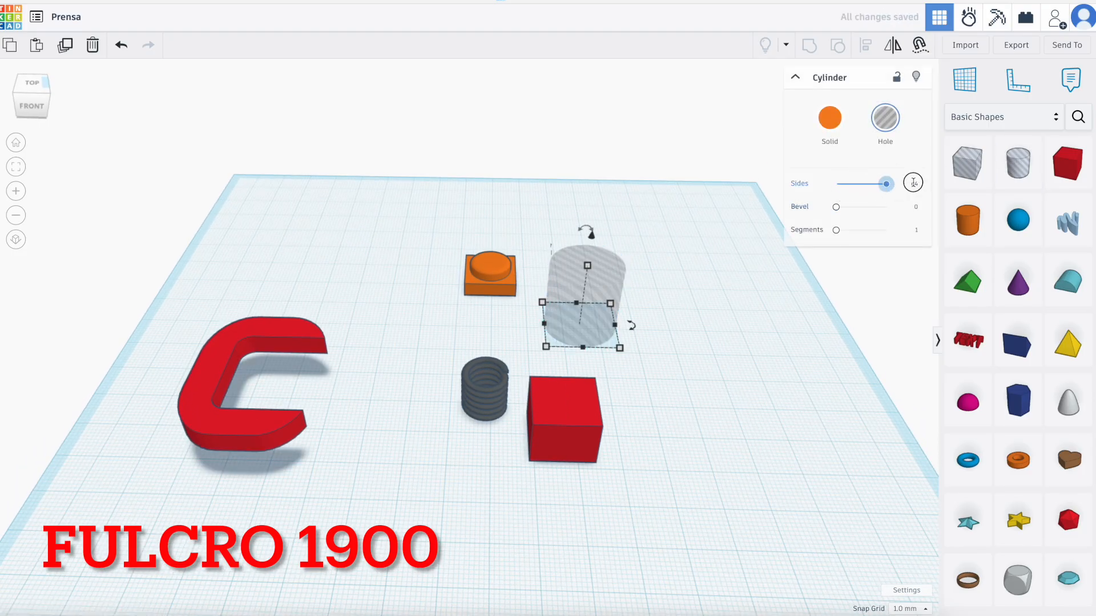
# Set the cylinder hole's width and length to 10 mm each
pyautogui.moveTo(619, 349)
pyautogui.click(588, 386)
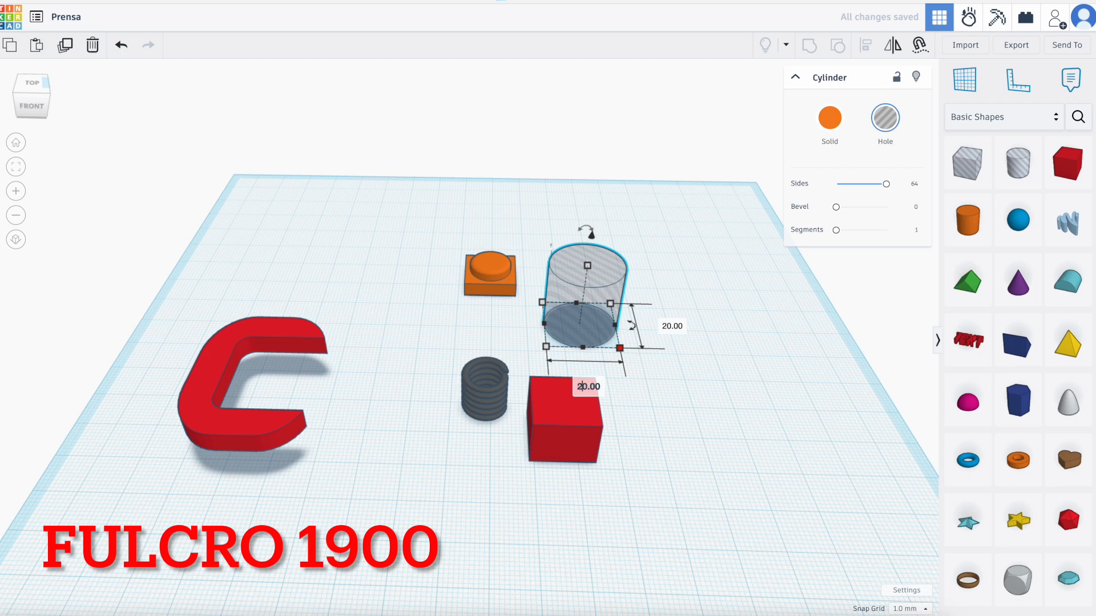
pyautogui.press('Return')
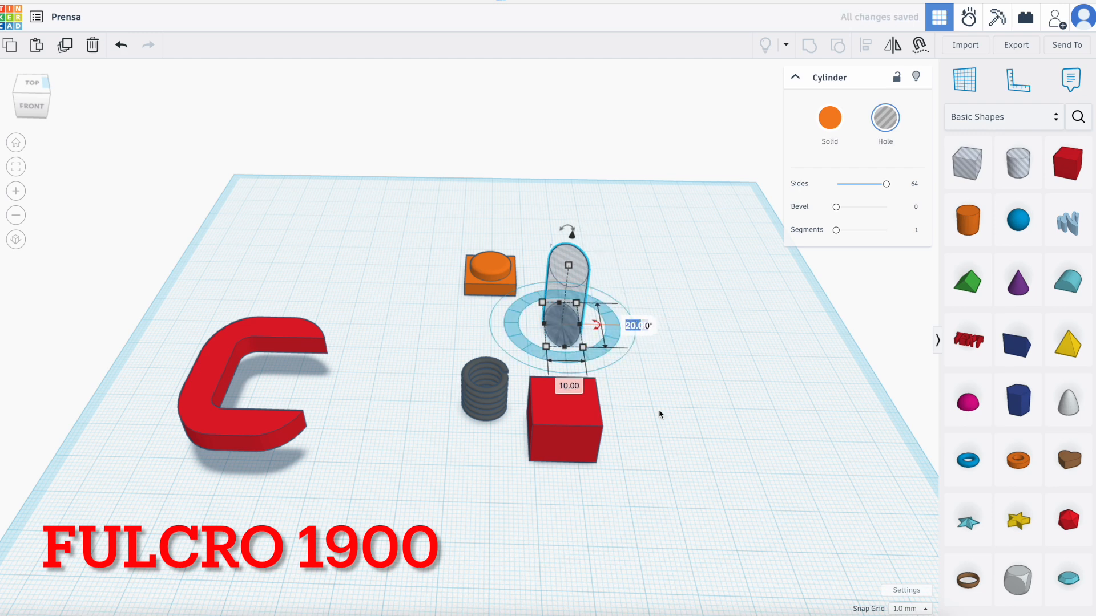
pyautogui.moveTo(648, 357); pyautogui.dragTo(652, 321, button='right')
pyautogui.moveTo(584, 276)
pyautogui.click(642, 309)
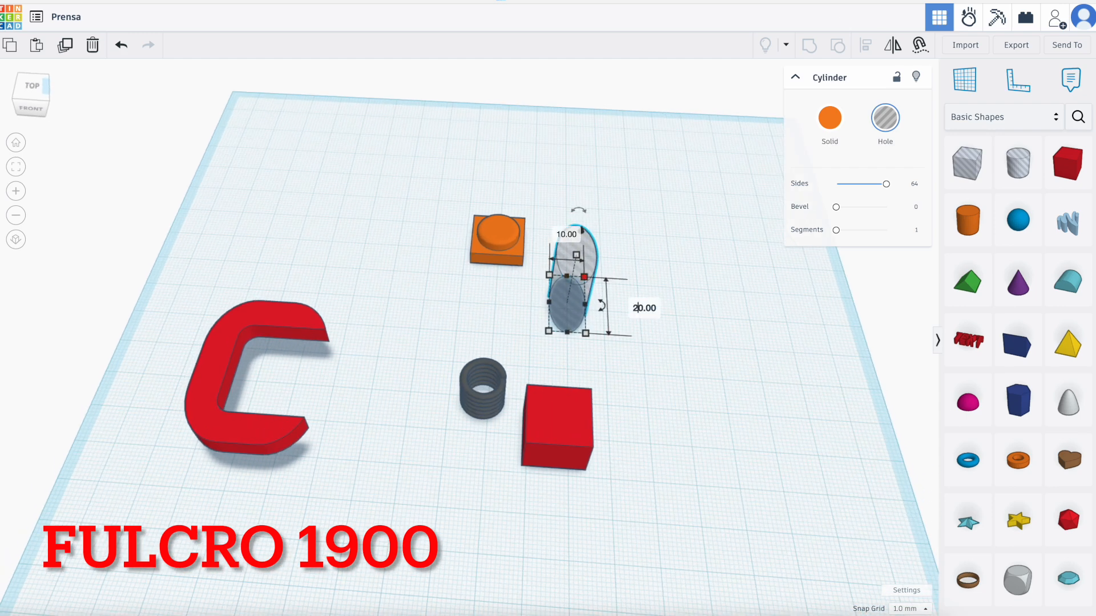
pyautogui.write('10')
pyautogui.press('Return')
# Move the cylinder hole onto the red box and centre the two in both horizontal directions
pyautogui.moveTo(568, 291); pyautogui.dragTo(570, 379)
pyautogui.click(538, 535)
pyautogui.moveTo(537, 536); pyautogui.dragTo(543, 350, button='right')
pyautogui.moveTo(540, 338); pyautogui.dragTo(638, 464)
pyautogui.click(865, 46)
pyautogui.click(513, 412)
pyautogui.click(559, 467)
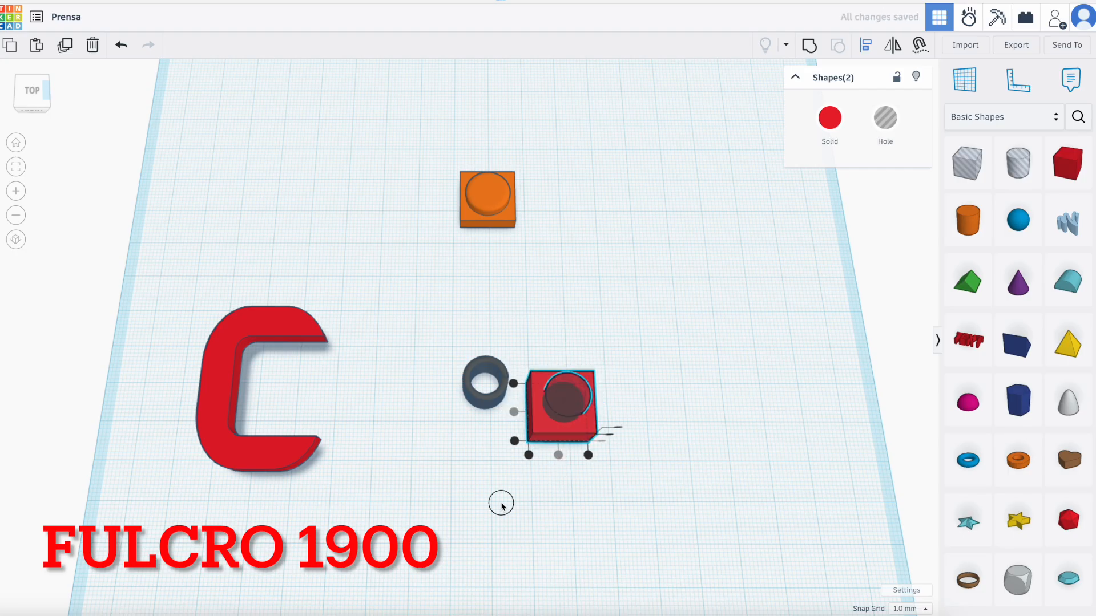
pyautogui.click(501, 506)
# Group the red box with the cylinder hole to cut a round opening through it
pyautogui.moveTo(523, 365); pyautogui.dragTo(613, 458)
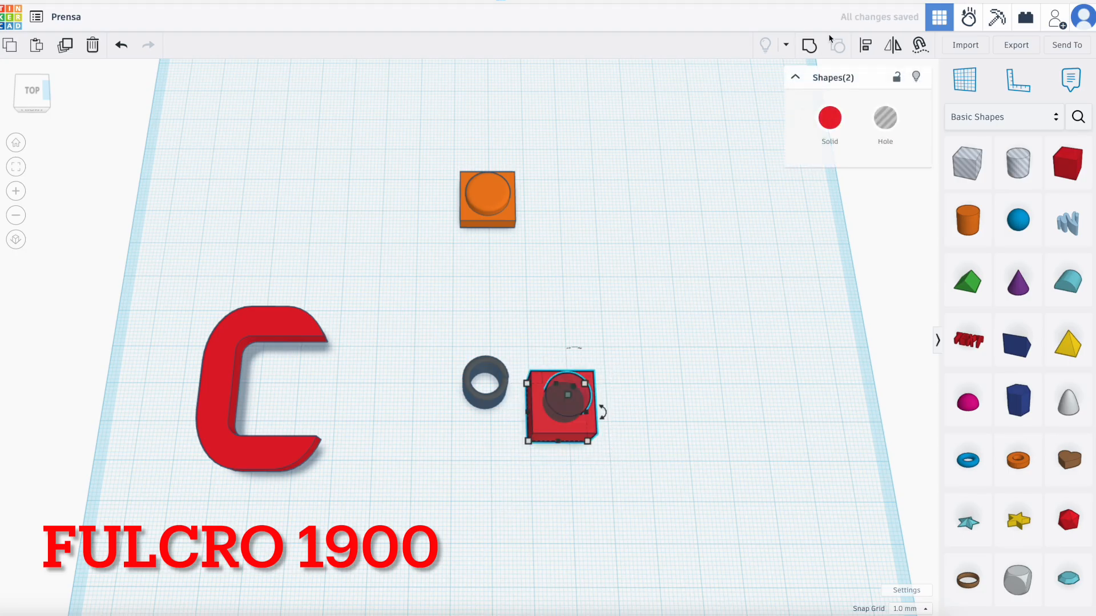
pyautogui.click(809, 45)
pyautogui.click(634, 392)
pyautogui.moveTo(665, 406)
pyautogui.mouseDown(button='right')
pyautogui.moveTo(663, 371)
pyautogui.moveTo(671, 397)
pyautogui.mouseUp(button='right')
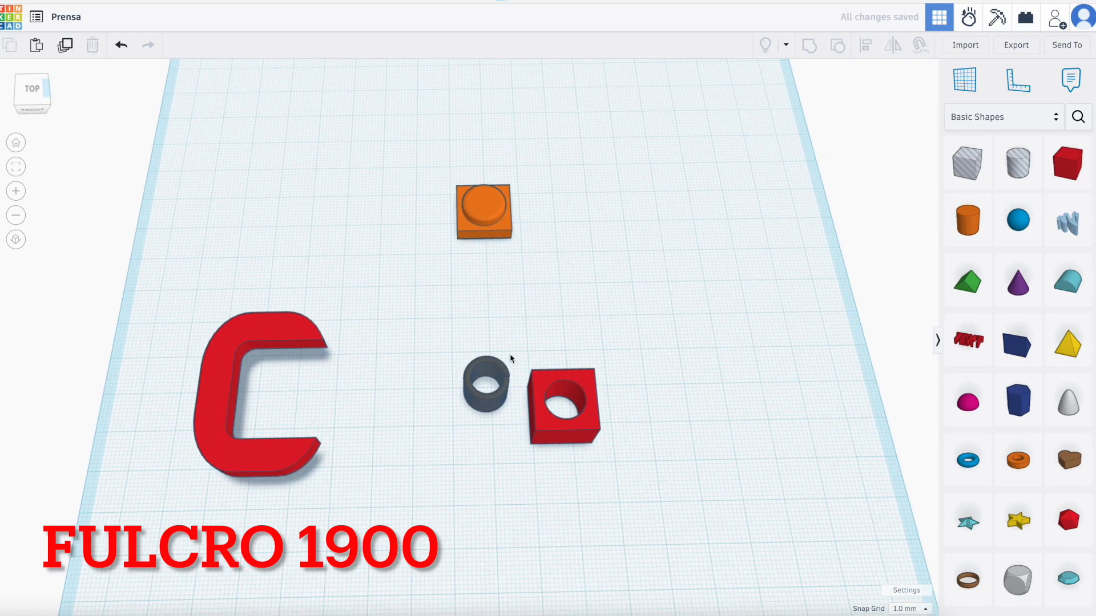
# Align the centres of the spring and the red box in both horizontal directions and in height
pyautogui.moveTo(440, 361); pyautogui.dragTo(632, 462)
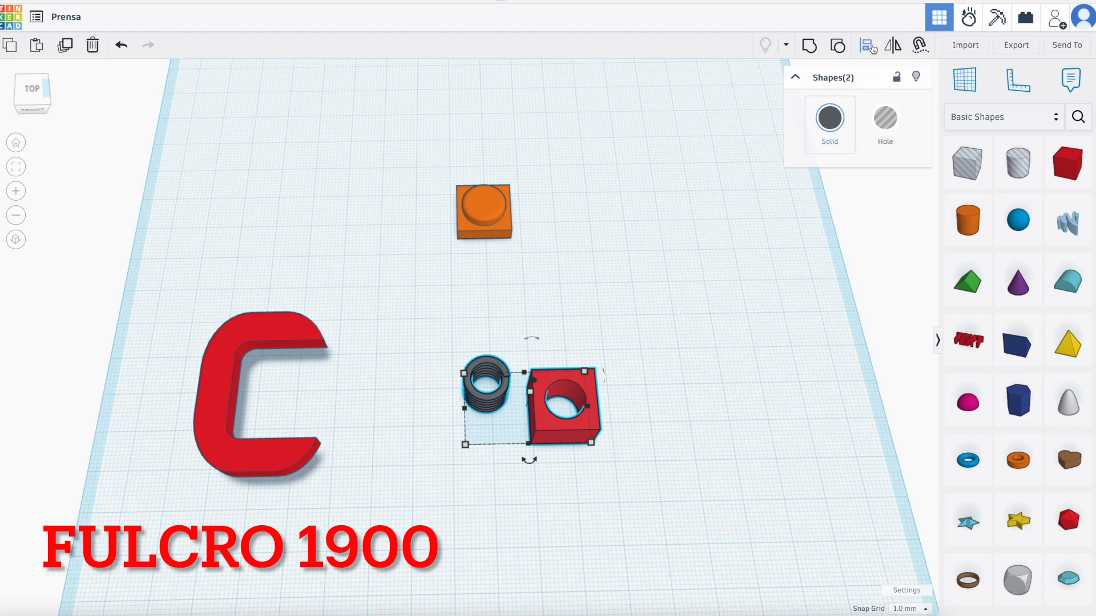
pyautogui.click(451, 408)
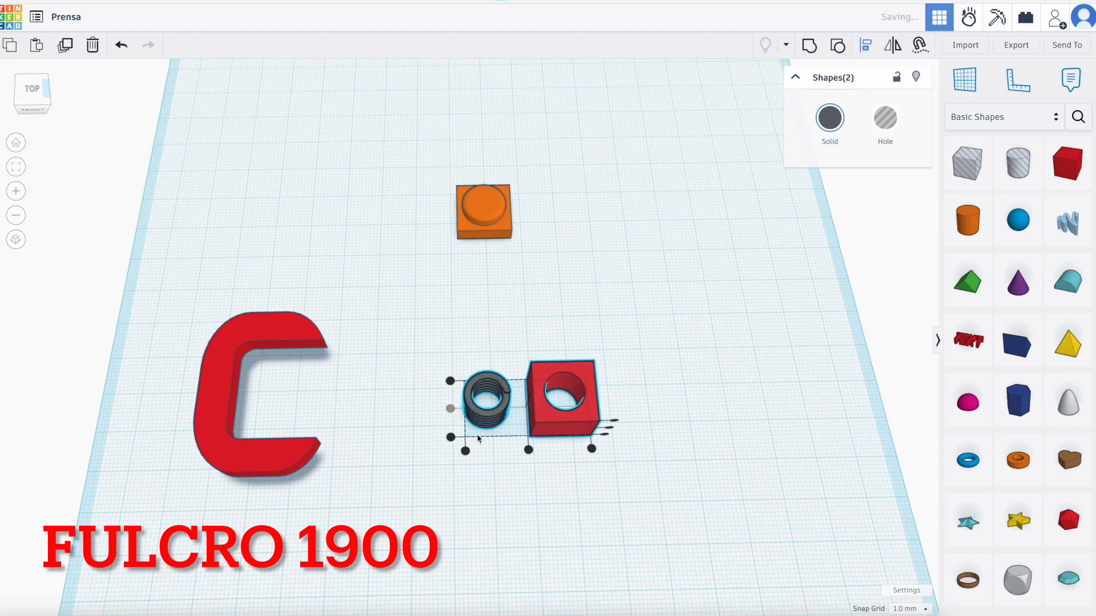
pyautogui.click(529, 451)
pyautogui.moveTo(580, 479); pyautogui.dragTo(645, 403, button='right')
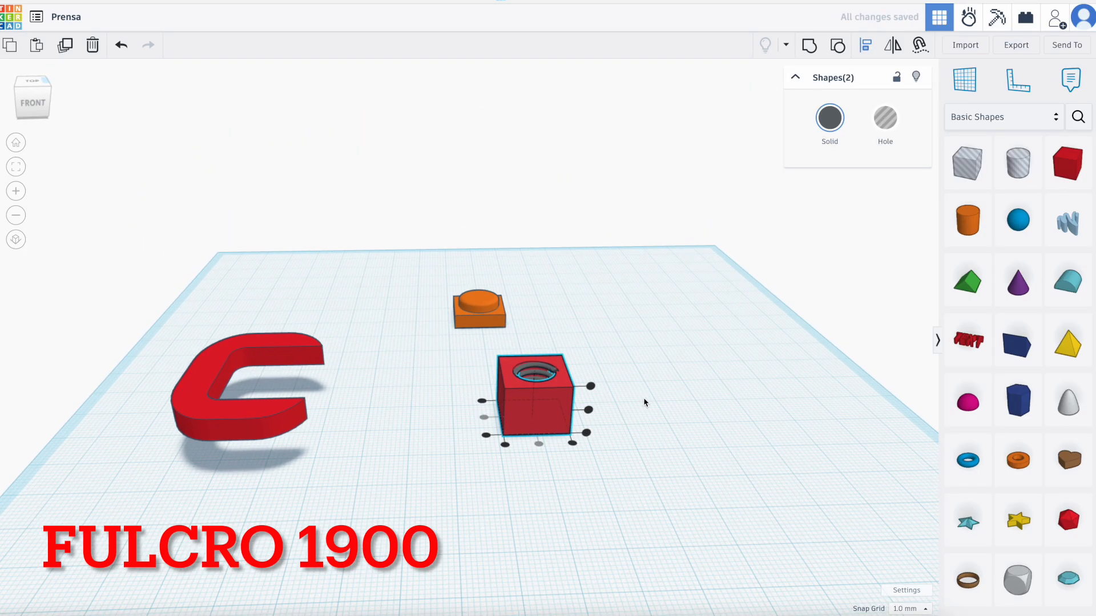
pyautogui.click(589, 411)
pyautogui.click(477, 465)
pyautogui.moveTo(477, 464); pyautogui.dragTo(480, 442, button='right')
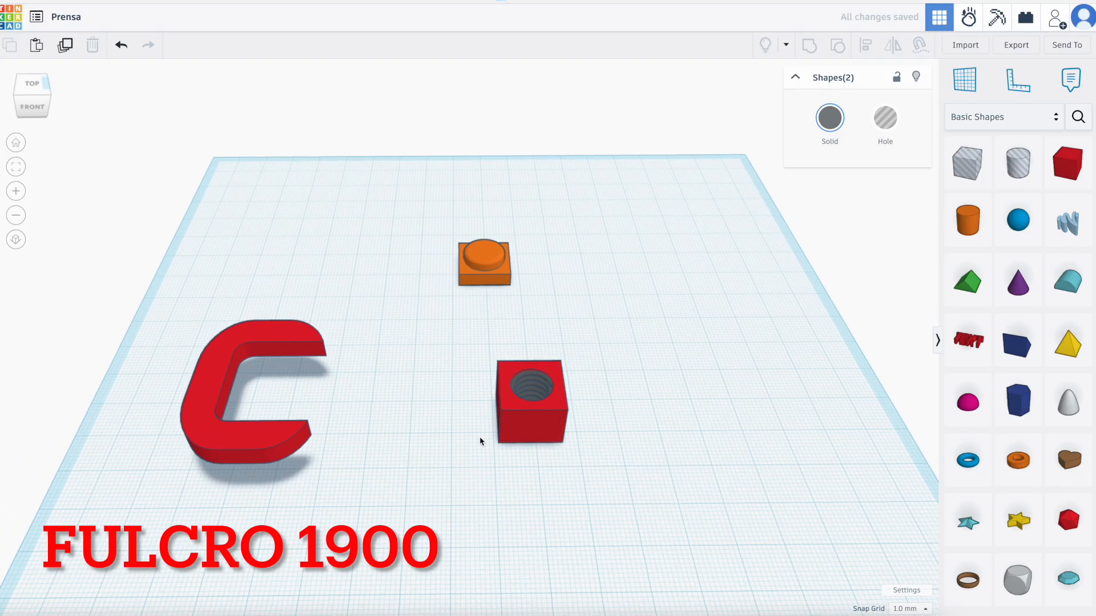
# Group the spring and the red box into one threaded block
pyautogui.moveTo(495, 348); pyautogui.dragTo(581, 464)
pyautogui.click(811, 50)
pyautogui.moveTo(654, 439); pyautogui.dragTo(650, 420, button='right')
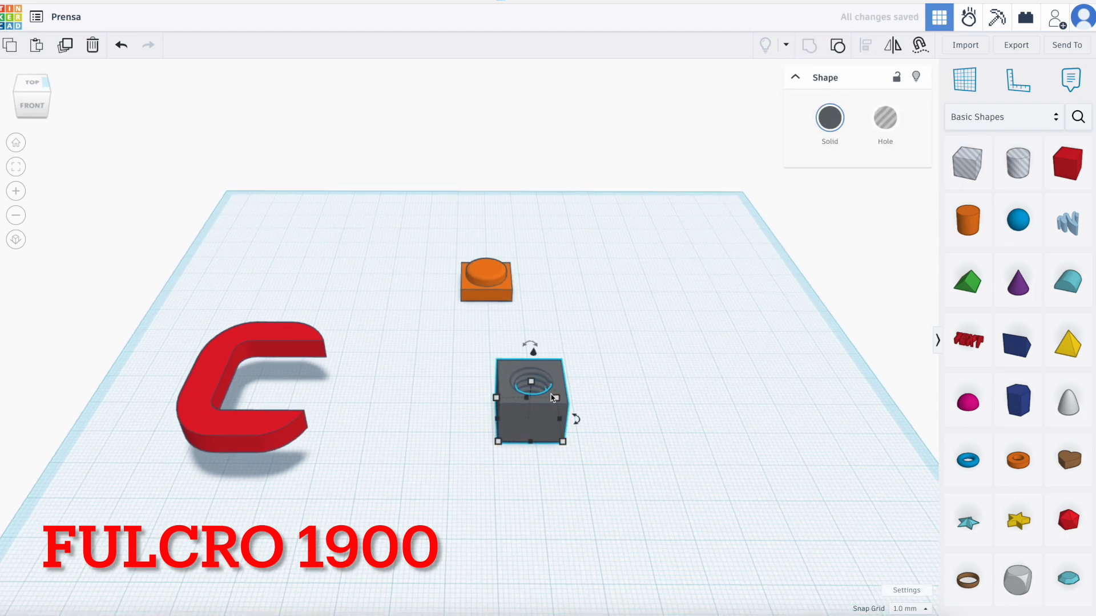
pyautogui.click(466, 451)
# Colour the threaded block green
pyautogui.click(501, 378)
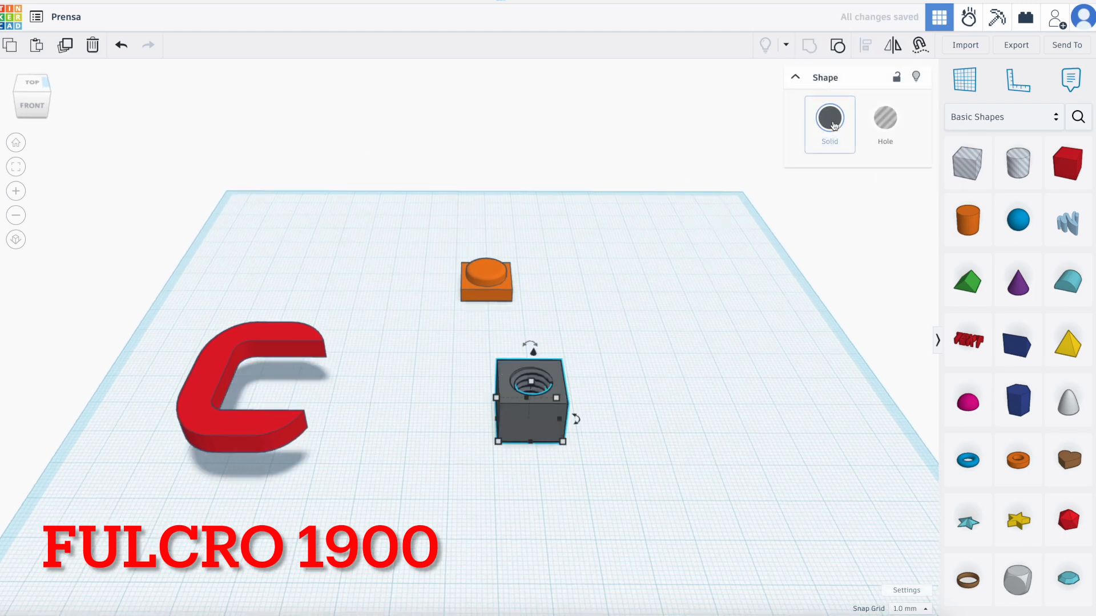
pyautogui.click(830, 120)
pyautogui.click(749, 263)
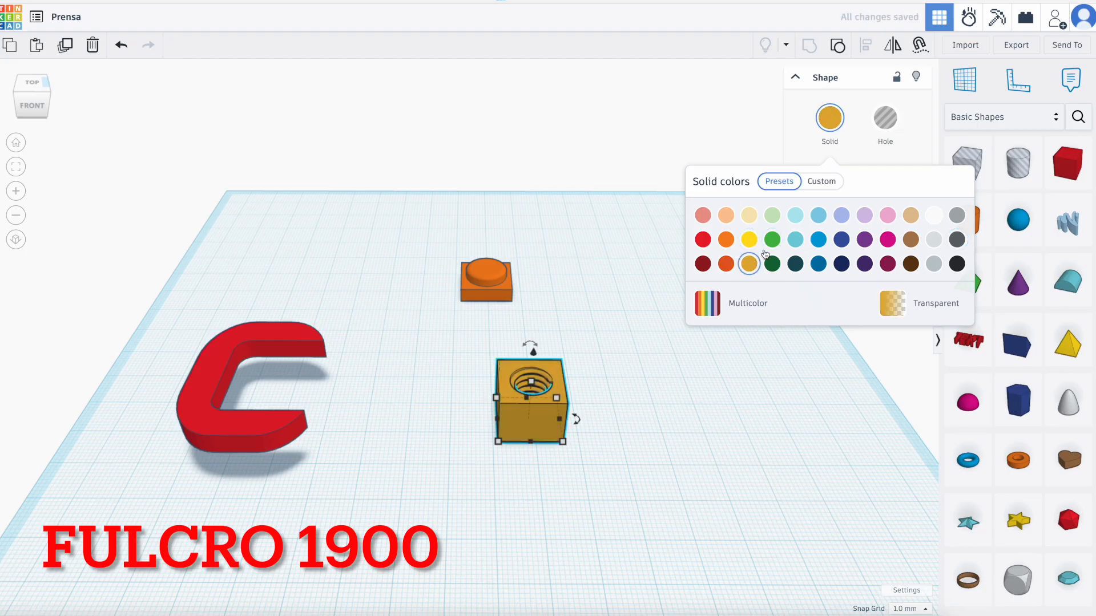
pyautogui.click(772, 240)
pyautogui.click(631, 439)
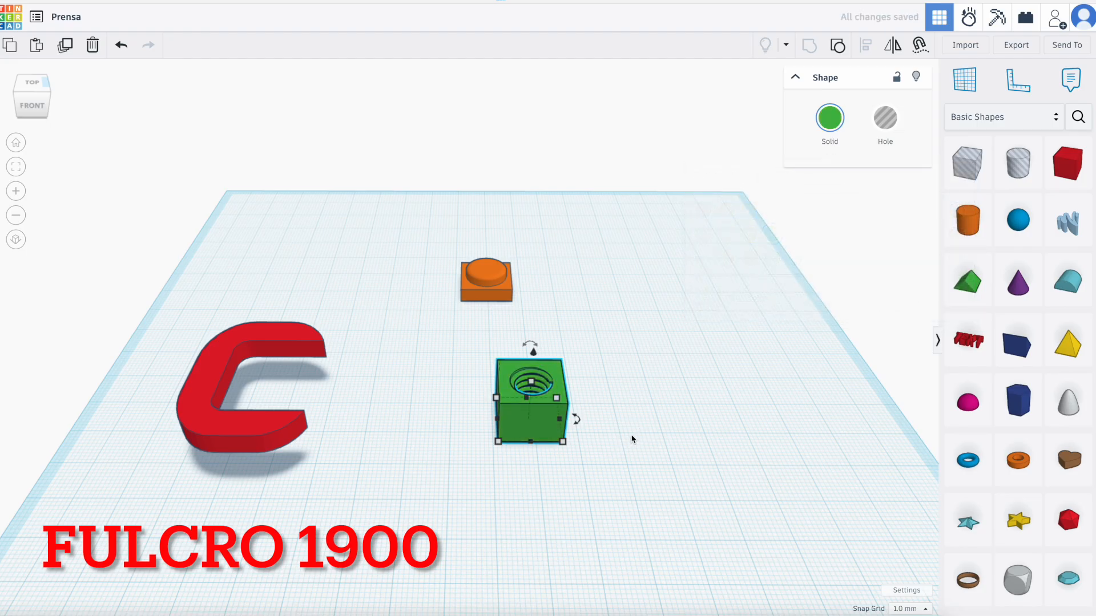
pyautogui.click(632, 439)
pyautogui.moveTo(633, 438); pyautogui.dragTo(631, 446, button='right')
# Place a solid cylinder beside the green block, 12 mm wide and 12 mm long, and colour it yellow
pyautogui.moveTo(963, 229); pyautogui.dragTo(439, 470)
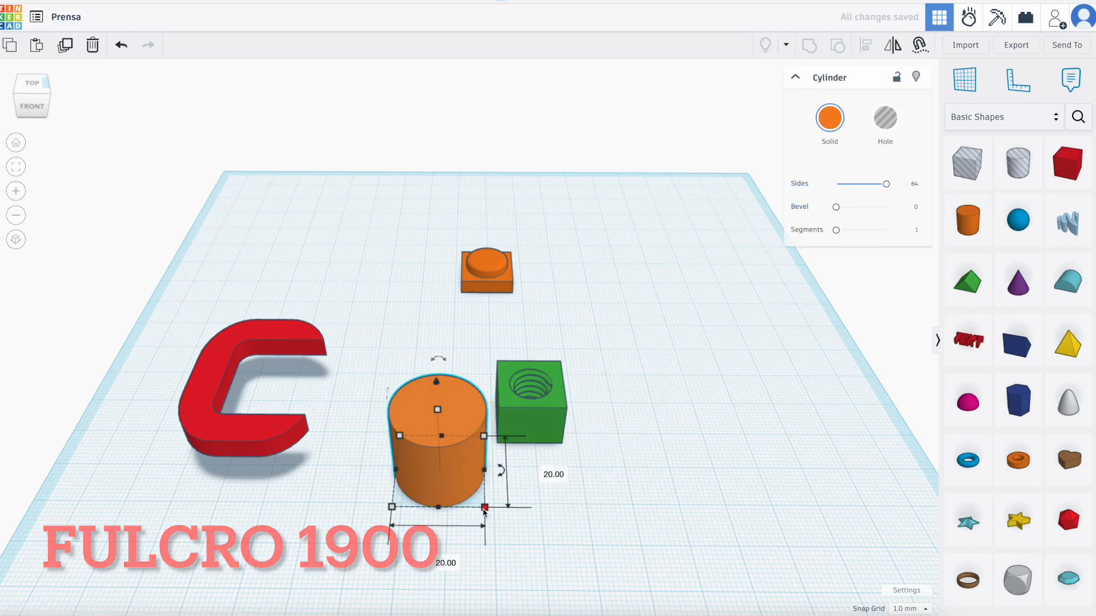
pyautogui.click(484, 507)
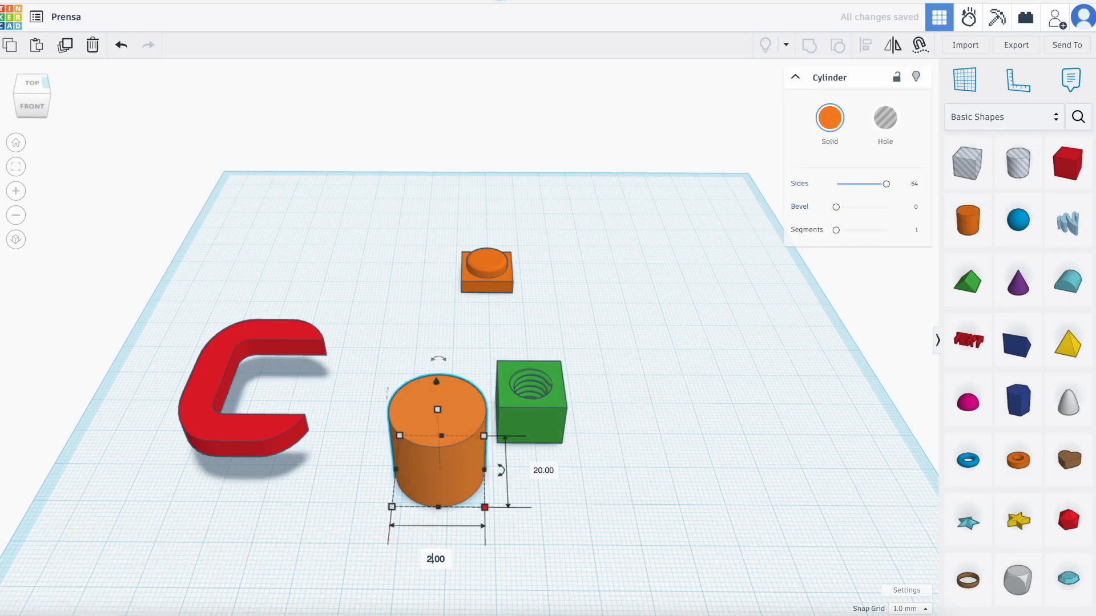
pyautogui.click(543, 469)
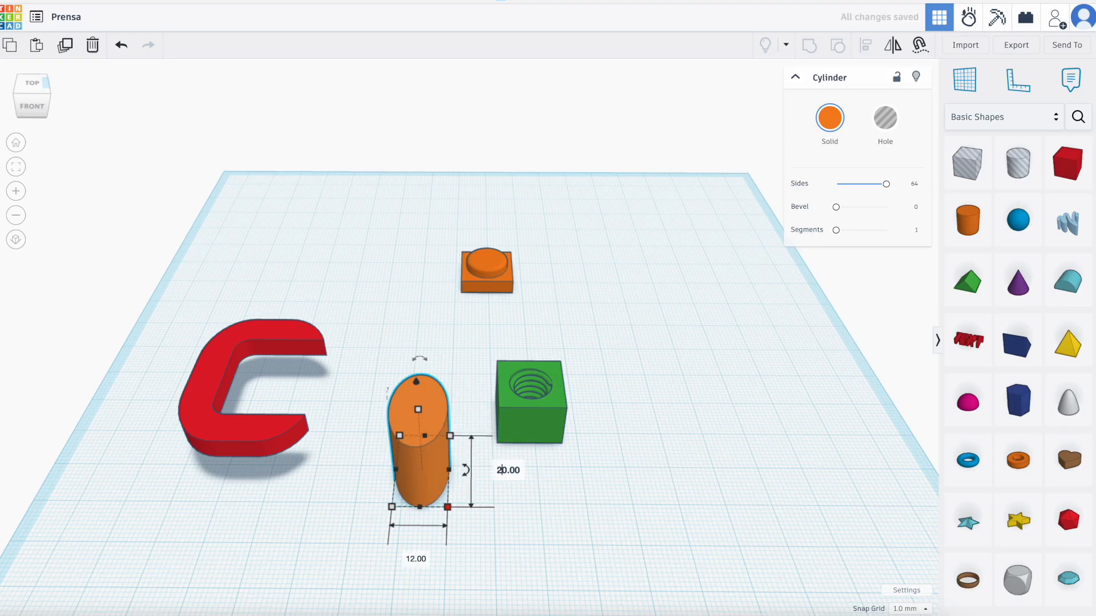
pyautogui.write('12.00')
pyautogui.press('Return')
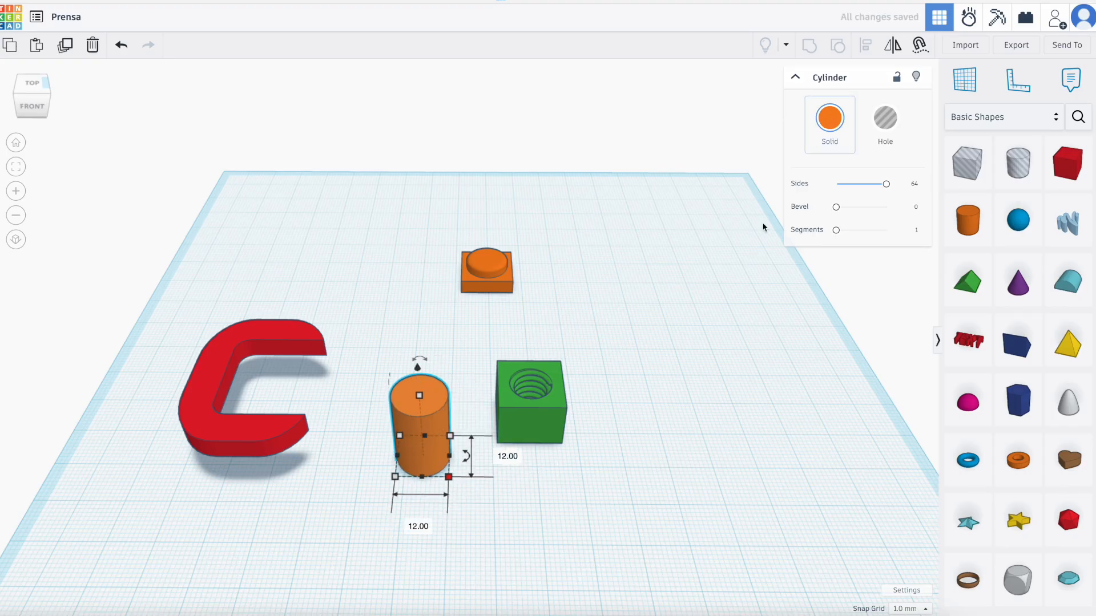
pyautogui.click(830, 118)
pyautogui.click(749, 239)
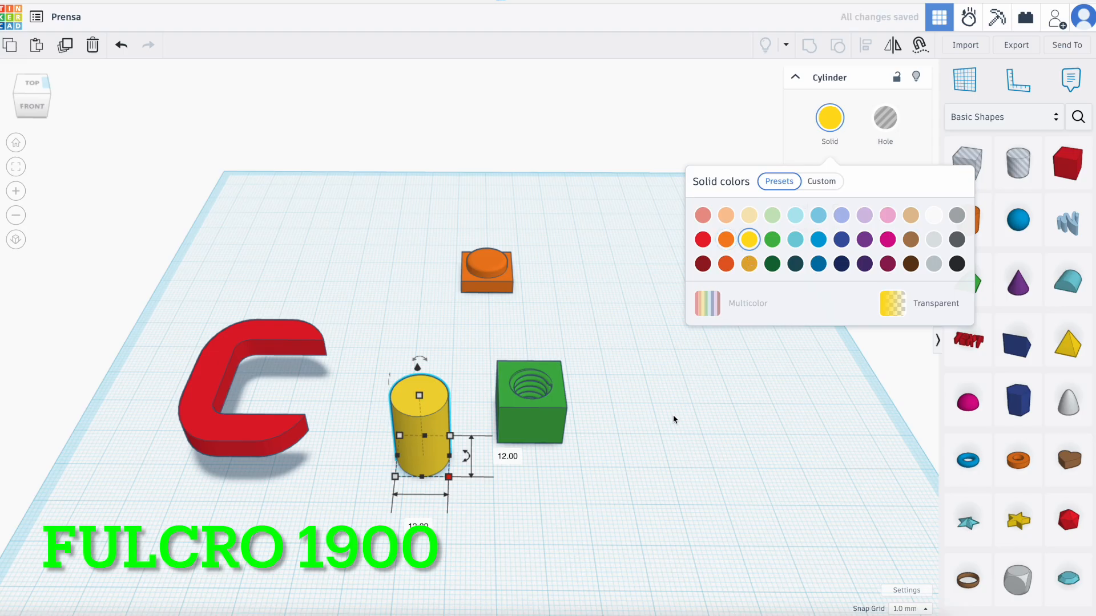
# Align the centres of the yellow cylinder and the green threaded block in width, depth and height
pyautogui.click(673, 419)
pyautogui.moveTo(660, 440); pyautogui.dragTo(431, 380, button='right')
pyautogui.moveTo(528, 484); pyautogui.dragTo(575, 481)
pyautogui.click(868, 45)
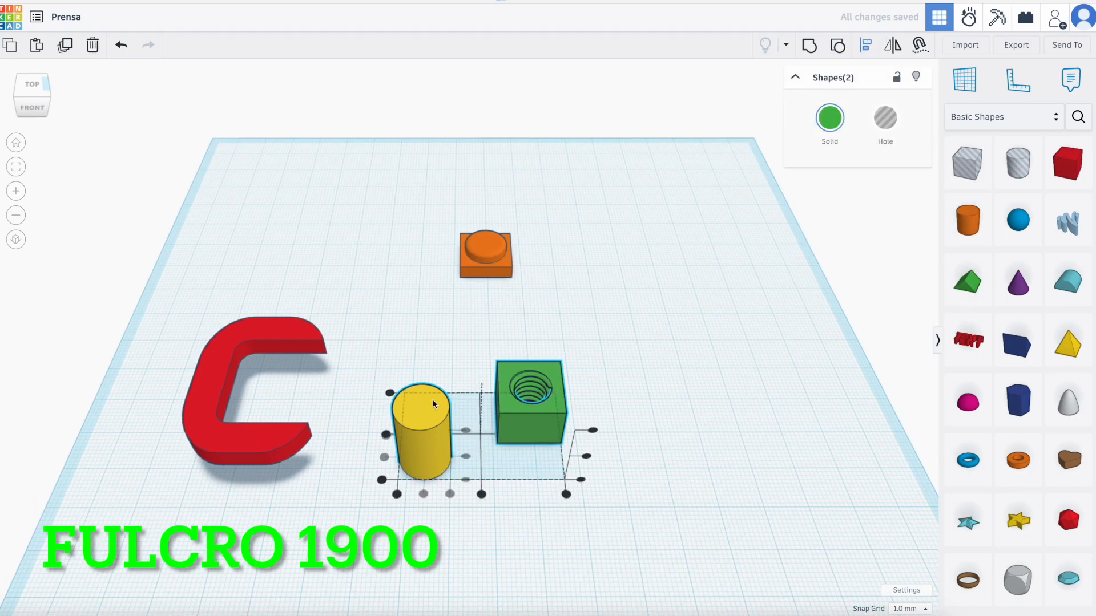
pyautogui.click(385, 435)
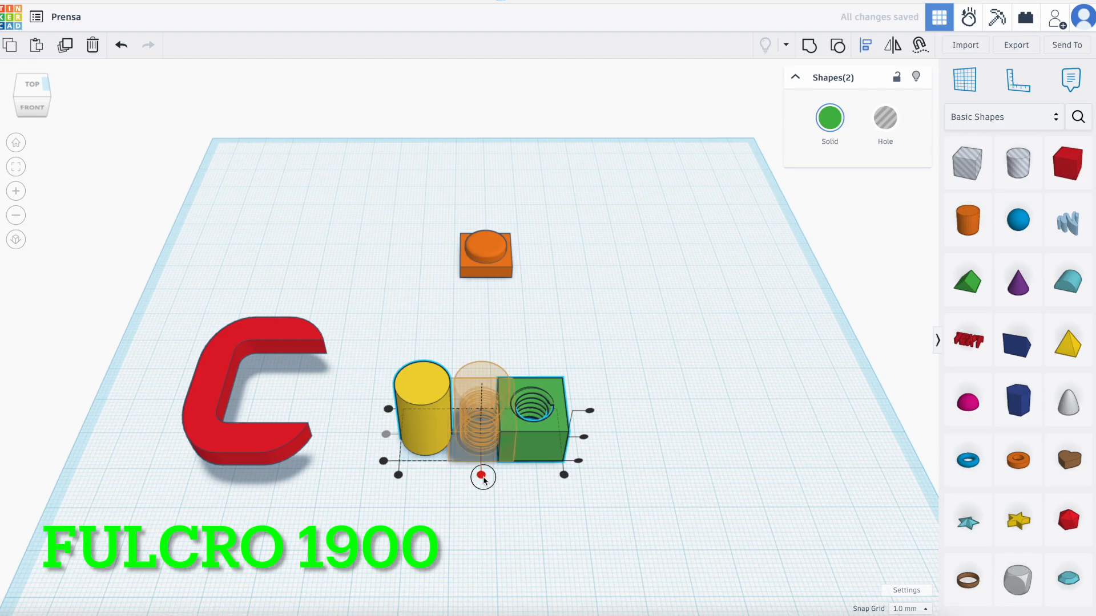
pyautogui.click(481, 475)
pyautogui.moveTo(514, 491); pyautogui.dragTo(394, 494, button='right')
pyautogui.click(398, 454)
pyautogui.click(410, 394)
# Group the cylinder with the green threaded block and turn the group on its side so the cylinder's axis lies horizontal
pyautogui.moveTo(421, 357); pyautogui.dragTo(553, 486)
pyautogui.click(809, 50)
pyautogui.moveTo(590, 453); pyautogui.dragTo(346, 401, button='right')
pyautogui.moveTo(394, 300); pyautogui.dragTo(479, 348)
pyautogui.click(656, 384)
pyautogui.moveTo(660, 339); pyautogui.dragTo(773, 372)
pyautogui.click(460, 458)
pyautogui.moveTo(460, 457); pyautogui.dragTo(661, 457, button='right')
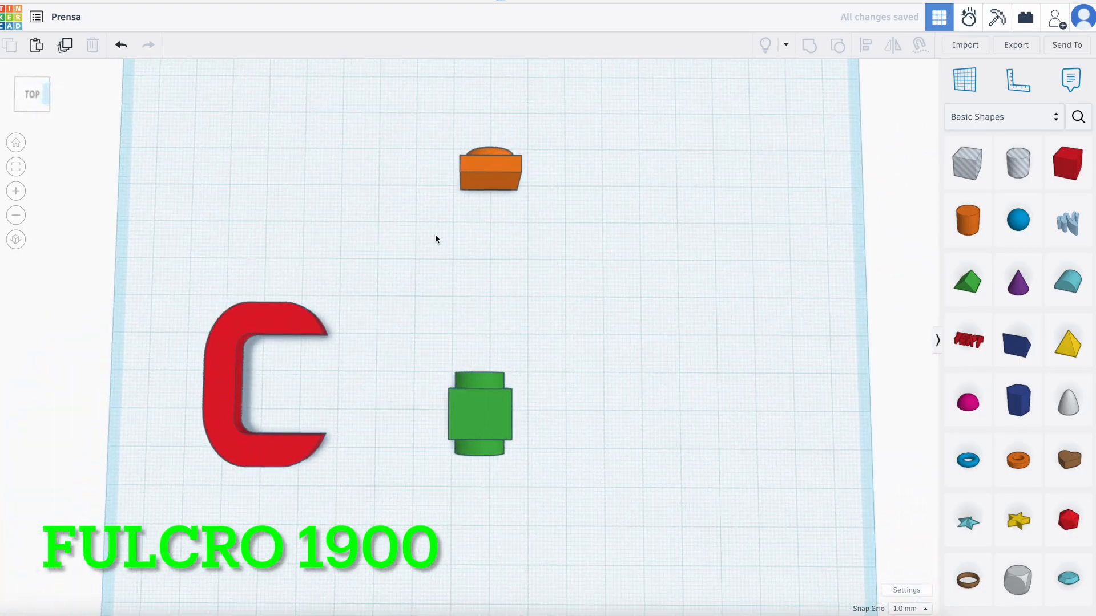
# Centre the orange pad and the green threaded block on each other in width and group them
pyautogui.moveTo(442, 137); pyautogui.dragTo(520, 497)
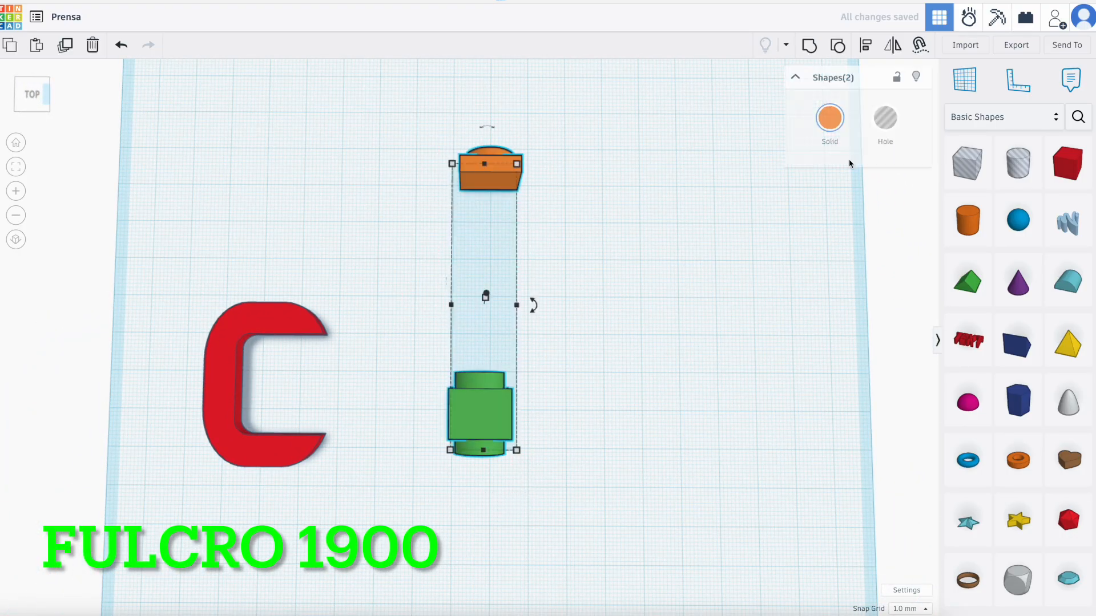
pyautogui.press('l')
pyautogui.click(483, 465)
pyautogui.click(382, 532)
pyautogui.moveTo(462, 370); pyautogui.dragTo(580, 491)
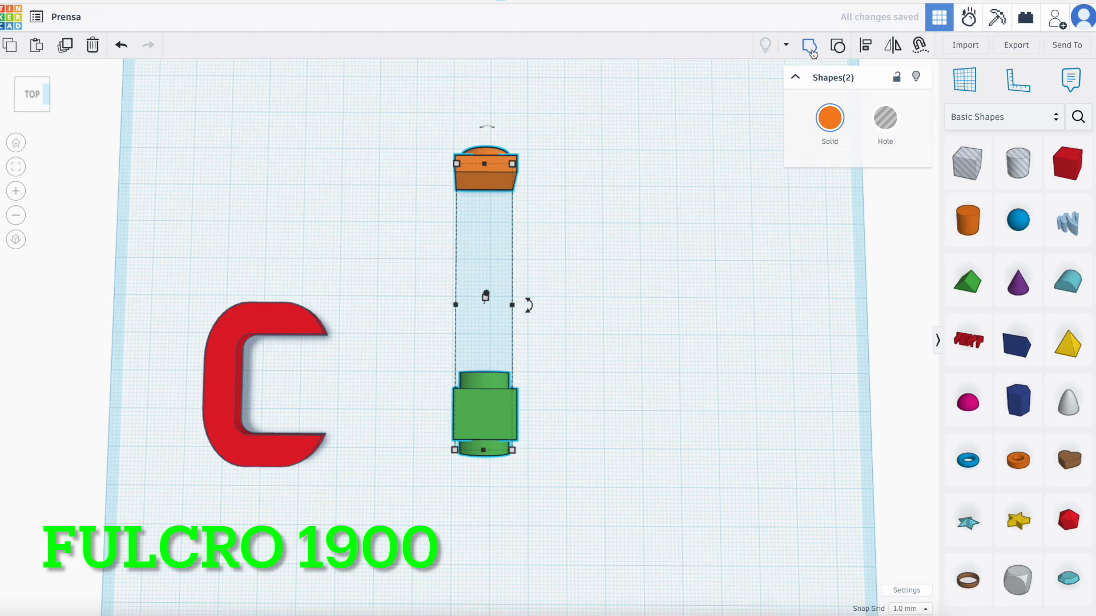
pyautogui.click(810, 49)
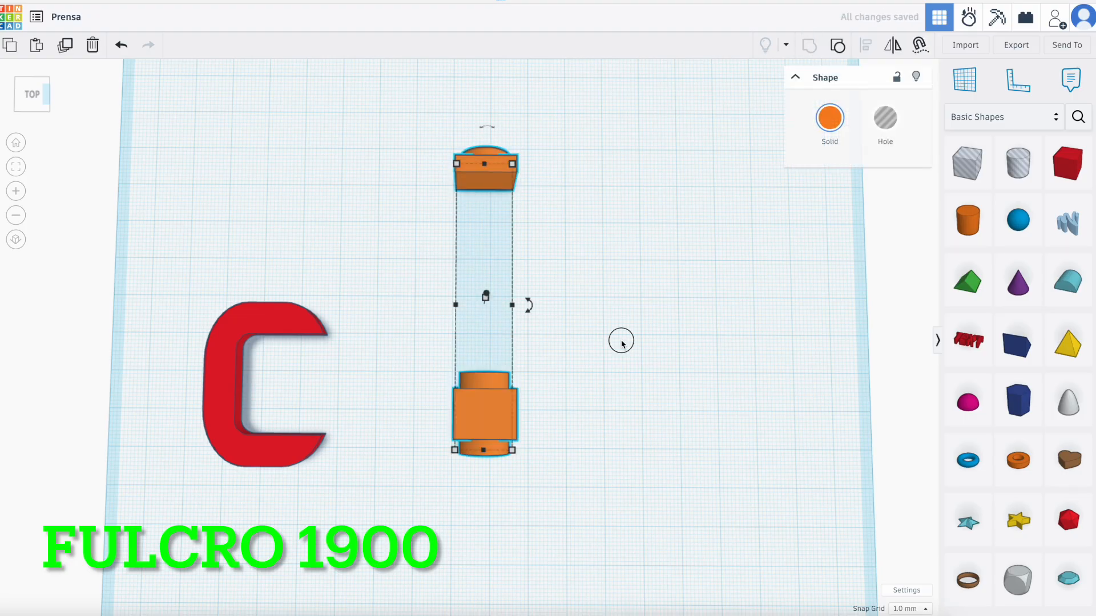
# Align the open ends of the red C frame with the outer side edge of the orange group
pyautogui.click(183, 190)
pyautogui.moveTo(204, 296); pyautogui.dragTo(571, 480)
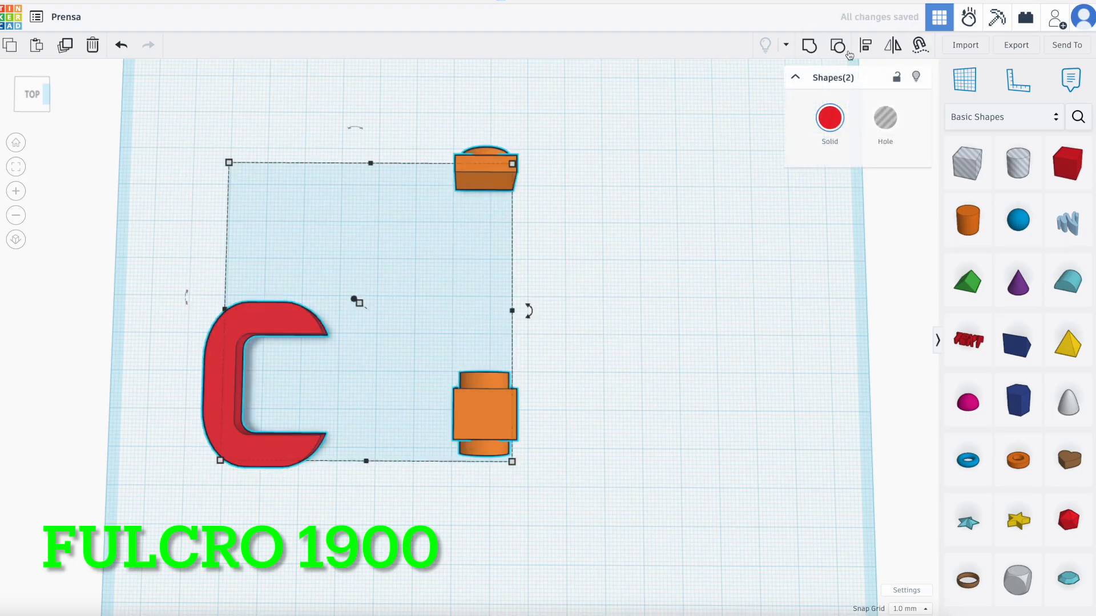
pyautogui.click(866, 46)
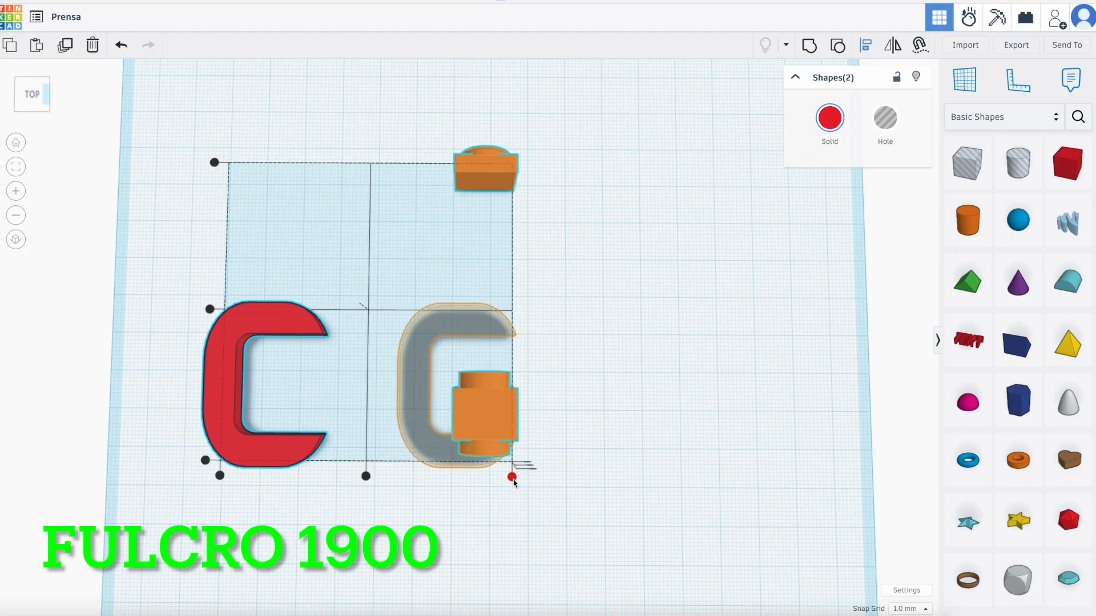
pyautogui.click(512, 476)
pyautogui.moveTo(567, 506); pyautogui.dragTo(571, 434, button='right')
pyautogui.click(609, 433)
# Move the orange group along the workplane so the C frame lies between the pad and the threaded block
pyautogui.click(508, 417)
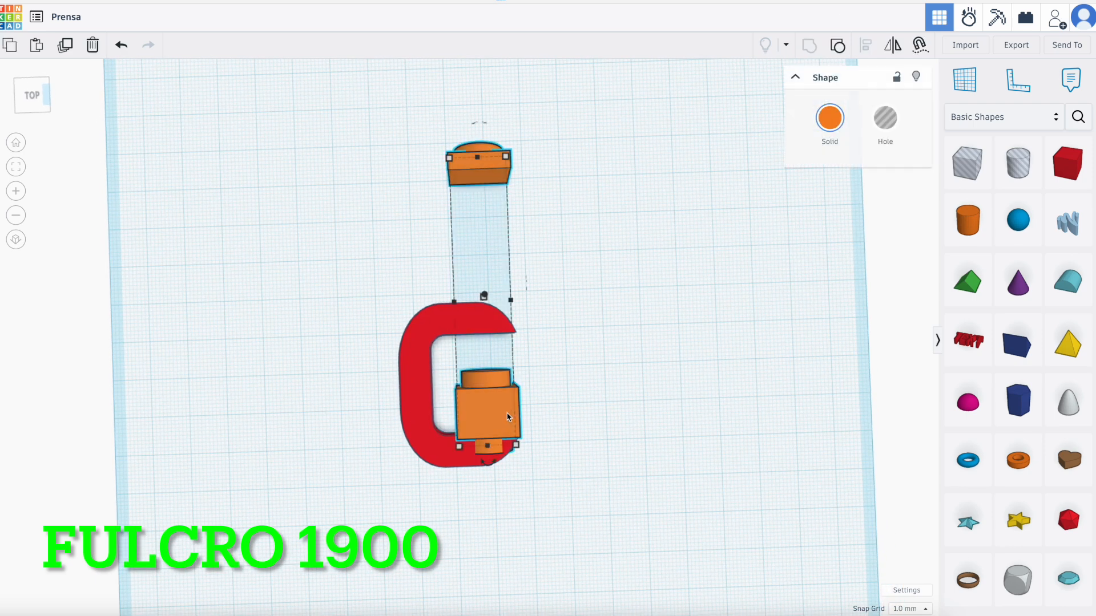
pyautogui.moveTo(508, 417); pyautogui.dragTo(512, 417)
pyautogui.press('Down')
pyautogui.press('Down')
pyautogui.press('Down')
pyautogui.press('Down')
pyautogui.press('Down')
pyautogui.press('Down')
pyautogui.press('Down')
pyautogui.press('Down')
pyautogui.press('Down')
pyautogui.press('Down')
pyautogui.click(651, 483)
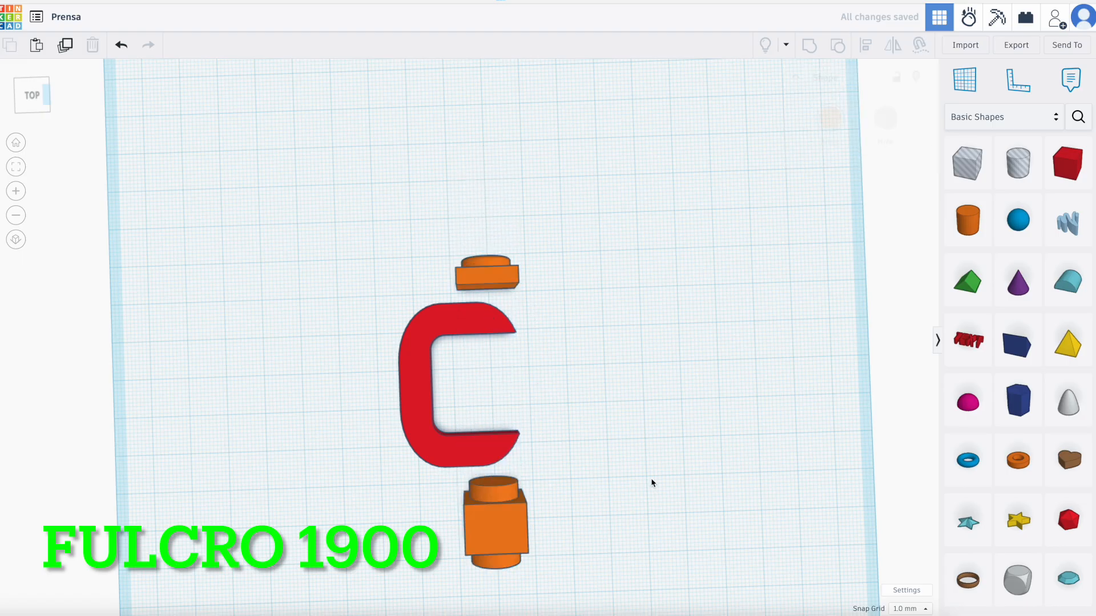
# Ungroup the orange group back into a separate pad and green threaded block
pyautogui.moveTo(652, 483); pyautogui.dragTo(799, 560, button='right')
pyautogui.click(385, 346)
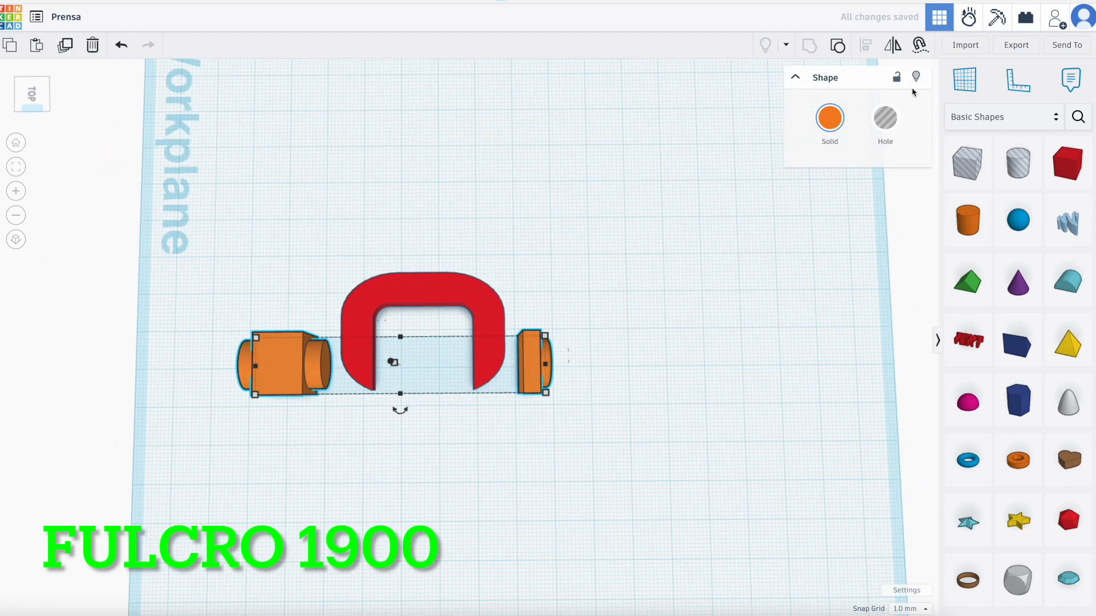
pyautogui.click(838, 46)
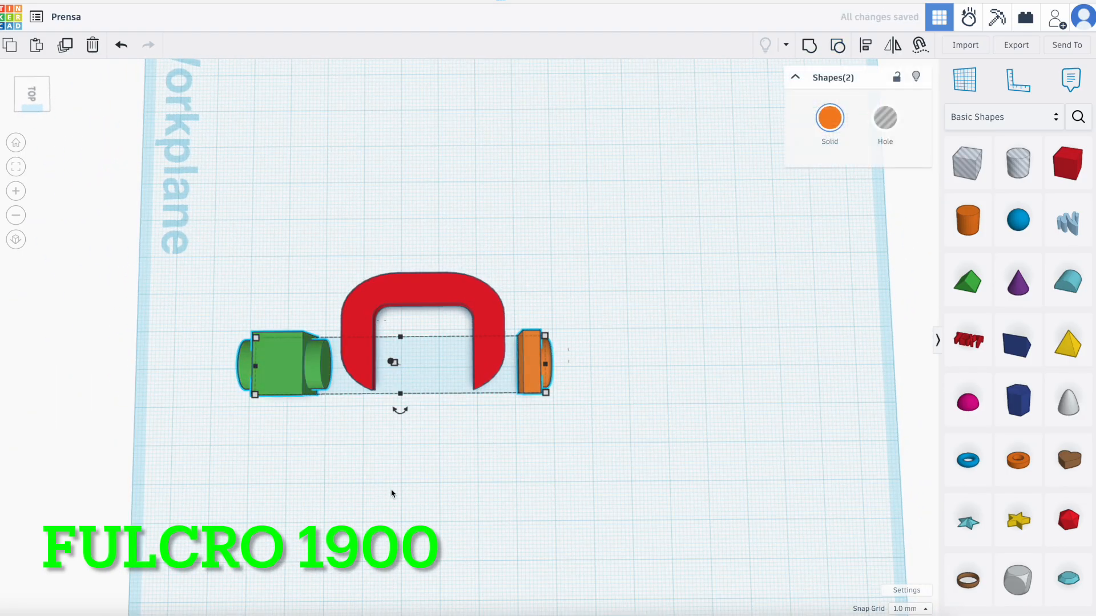
pyautogui.click(461, 441)
# Place the orange pad over the frame arm nearest to it, refining its position with a 0.1 mm snap grid
pyautogui.scroll(3, 468, 391)
pyautogui.moveTo(580, 333); pyautogui.dragTo(474, 345)
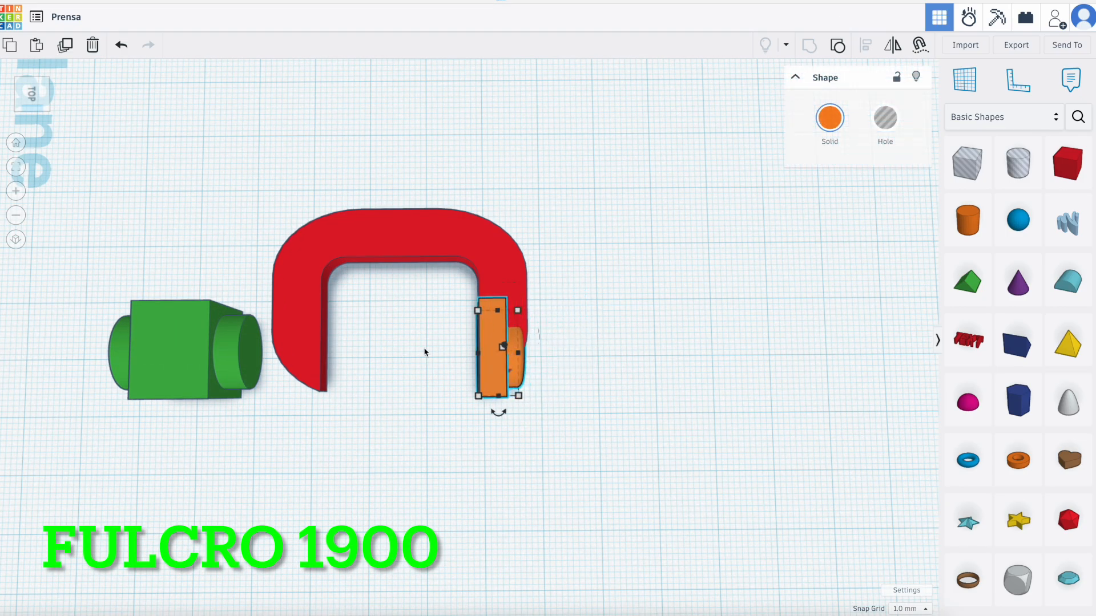
pyautogui.scroll(6, 492, 346)
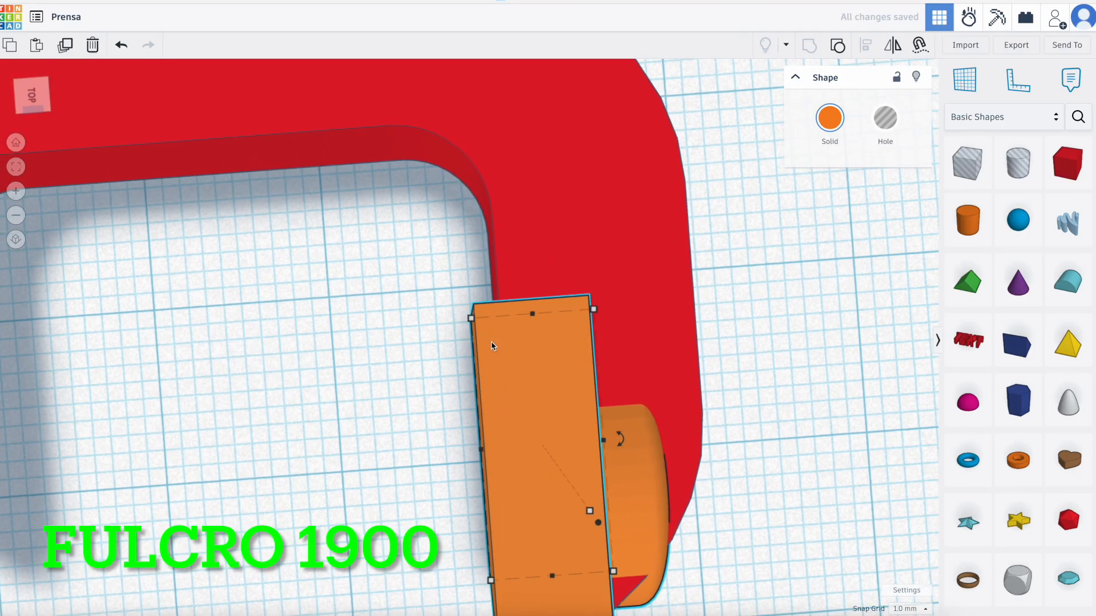
pyautogui.click(909, 609)
pyautogui.click(911, 494)
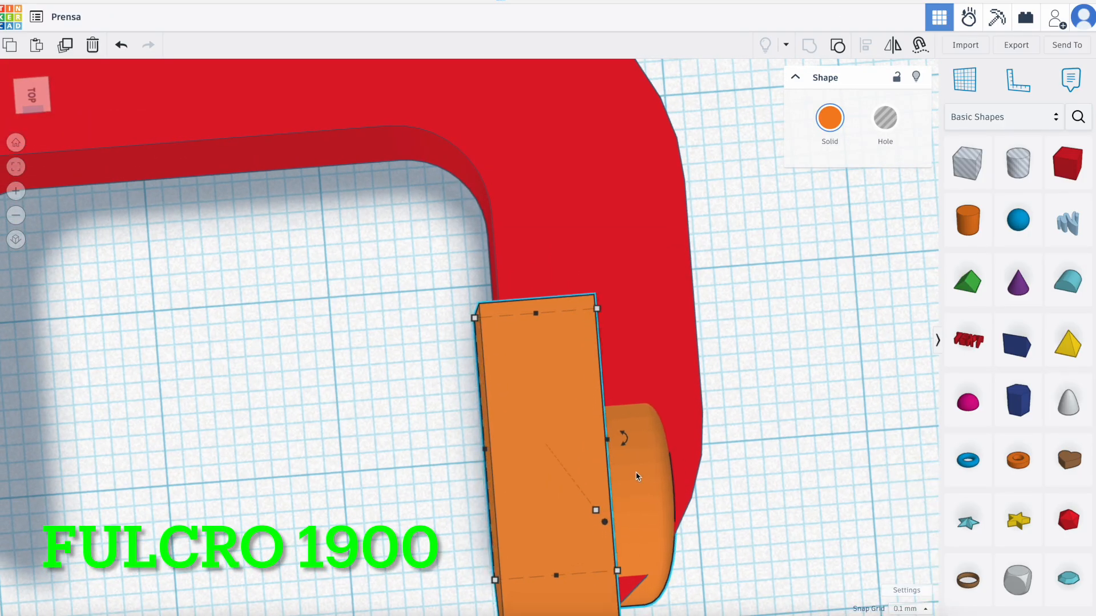
pyautogui.moveTo(638, 477); pyautogui.dragTo(716, 406, button='right')
pyautogui.scroll(-6, 716, 406)
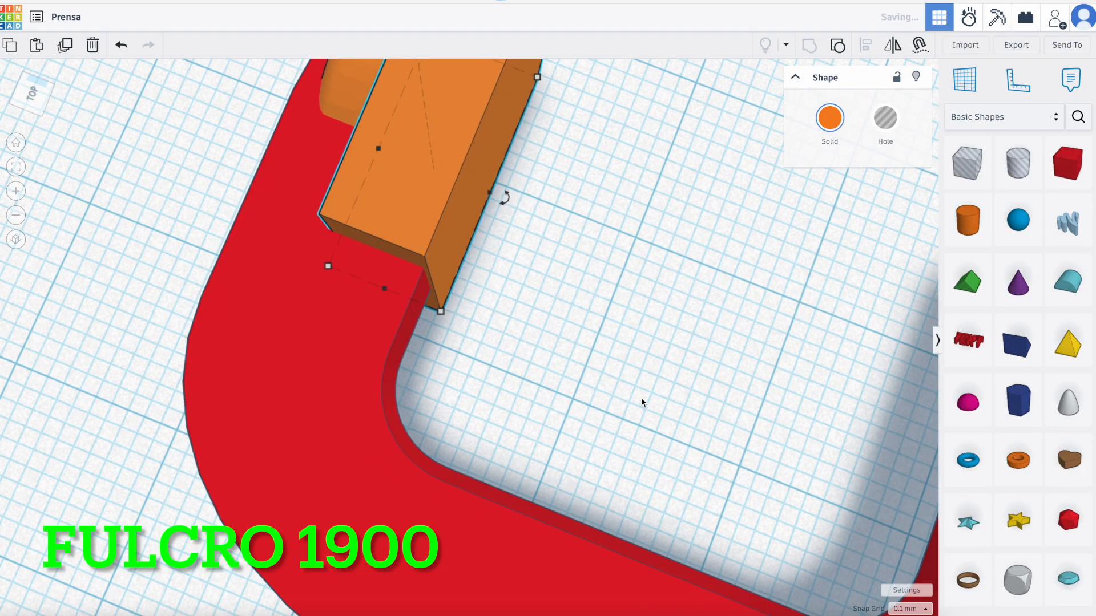
pyautogui.moveTo(644, 404); pyautogui.dragTo(338, 302, button='right')
pyautogui.scroll(2, 338, 303)
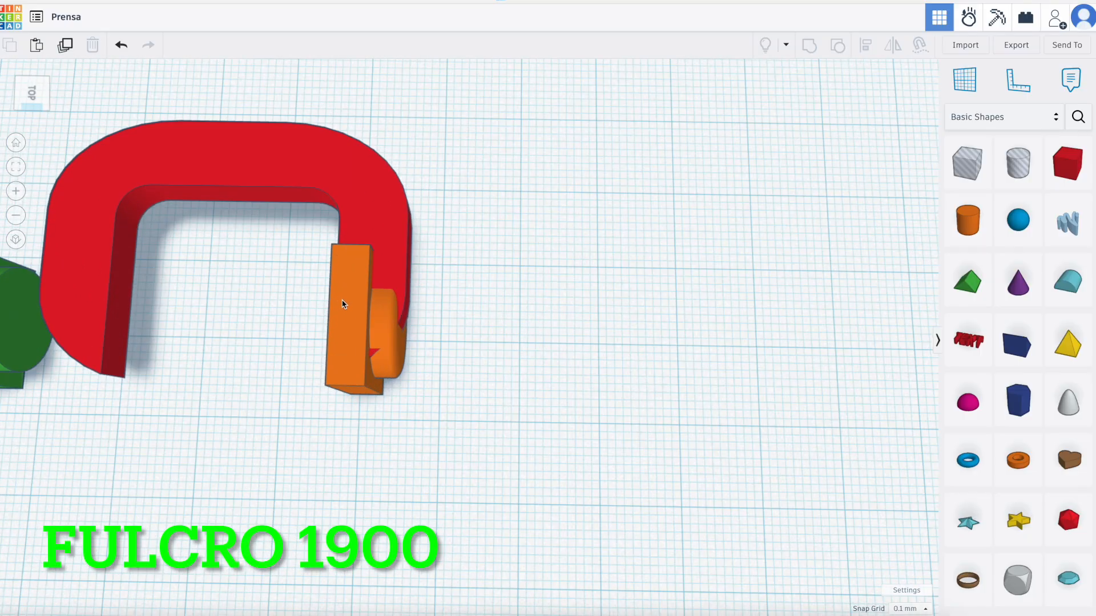
pyautogui.click(342, 302)
pyautogui.click(269, 355)
# Align the threaded block, the C frame and the pad on their centres in height
pyautogui.scroll(-5, 276, 320)
pyautogui.scroll(-1, 104, 290)
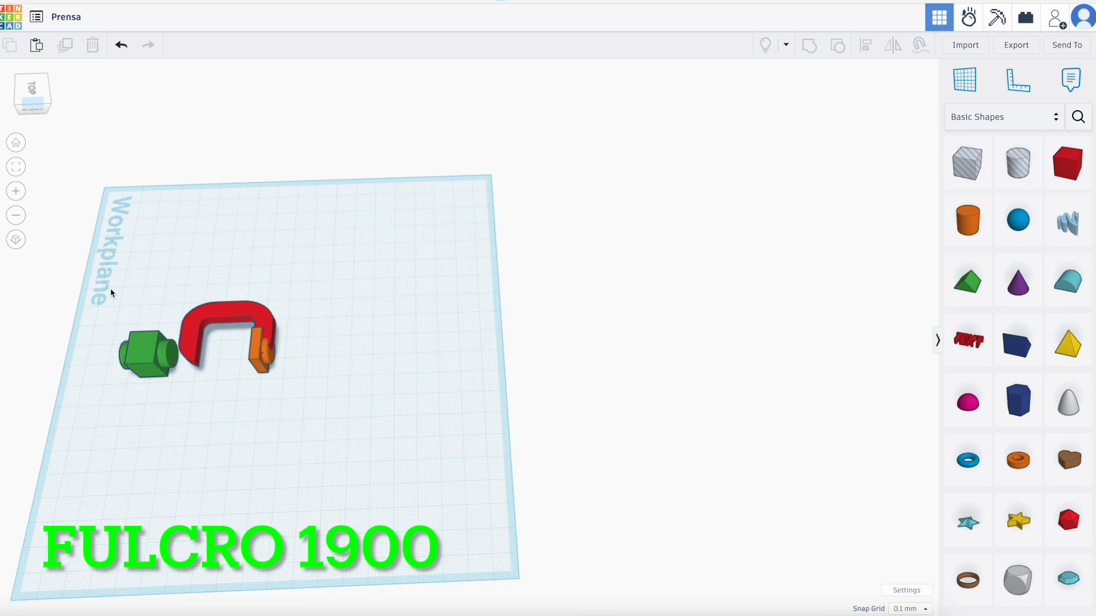
pyautogui.scroll(3, 110, 289)
pyautogui.scroll(-3, 112, 293)
pyautogui.moveTo(103, 306); pyautogui.dragTo(372, 440)
pyautogui.scroll(4, 220, 447)
pyautogui.moveTo(195, 469); pyautogui.dragTo(297, 399, button='right')
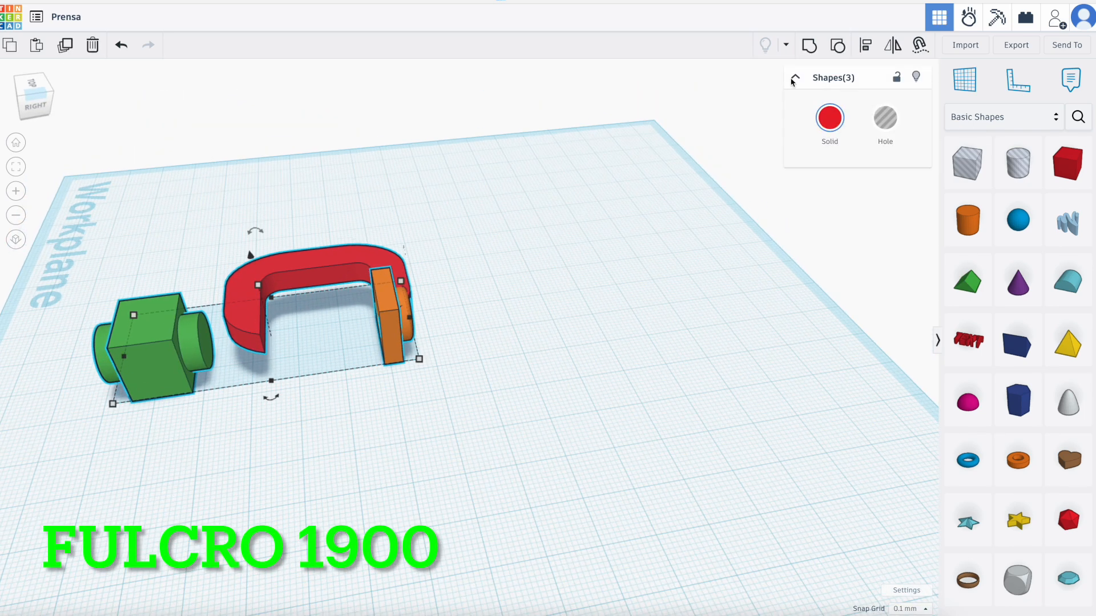
pyautogui.click(873, 50)
pyautogui.click(434, 335)
pyautogui.moveTo(427, 365); pyautogui.dragTo(382, 478, button='right')
pyautogui.click(328, 420)
# Group the orange pad with the red C frame
pyautogui.scroll(3, 344, 417)
pyautogui.scroll(-2, 343, 414)
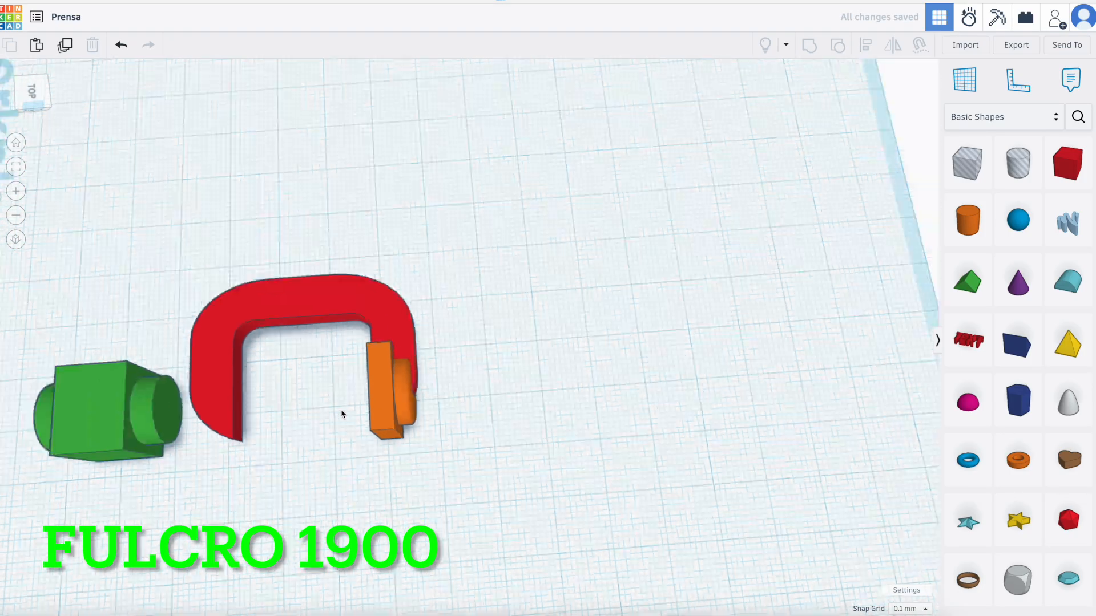
pyautogui.moveTo(316, 246); pyautogui.dragTo(456, 482)
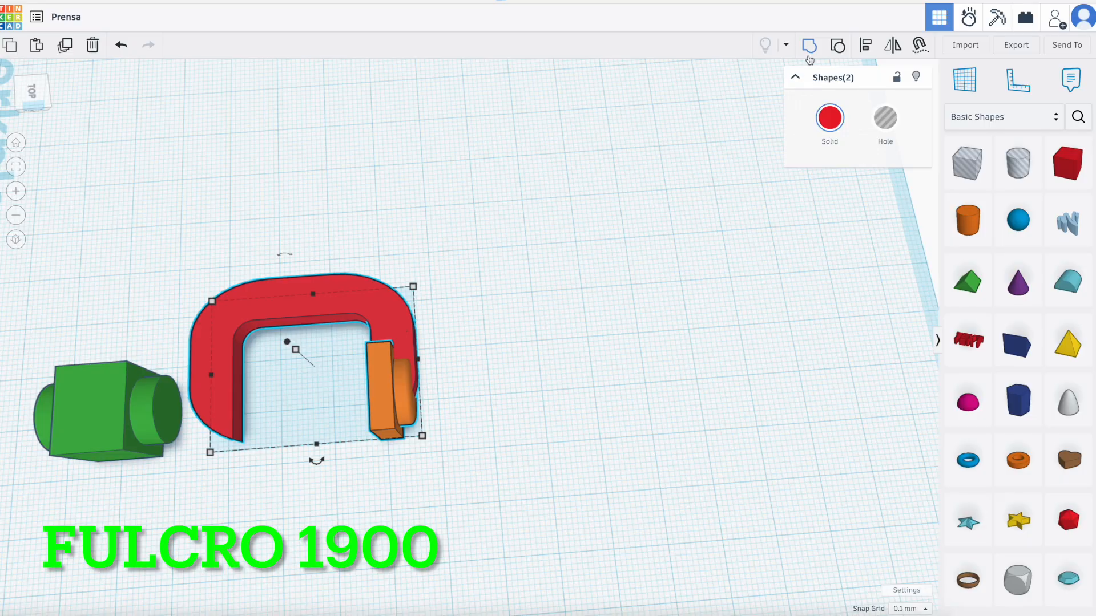
pyautogui.click(809, 48)
pyautogui.click(537, 354)
# Set the snap grid to 1.0 mm and move the green threaded block onto the free arm of the frame
pyautogui.scroll(2, 240, 439)
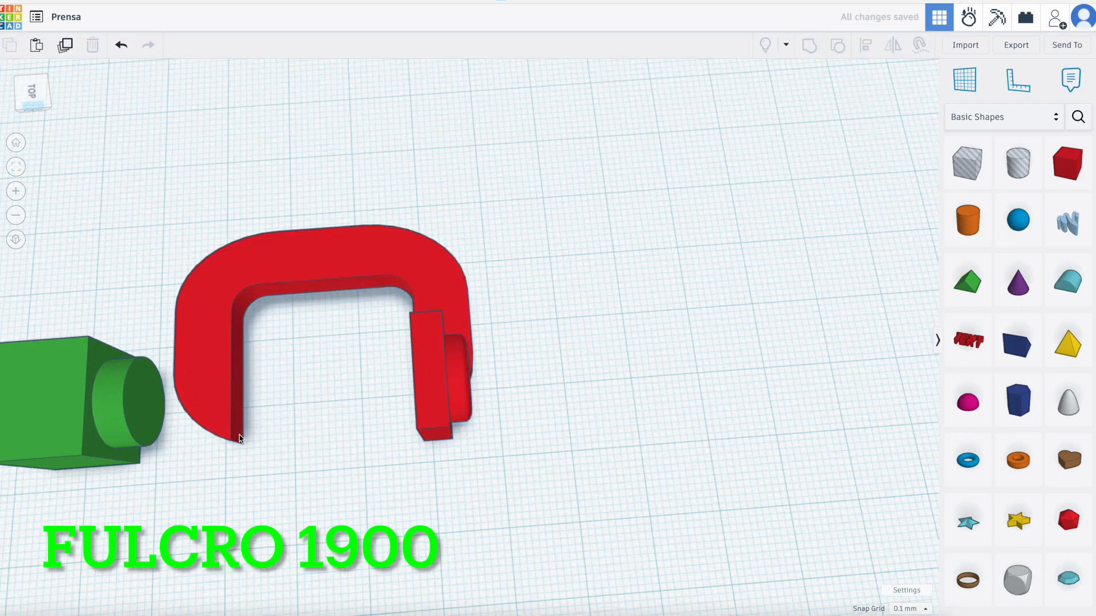
pyautogui.scroll(-3, 160, 415)
pyautogui.click(111, 411)
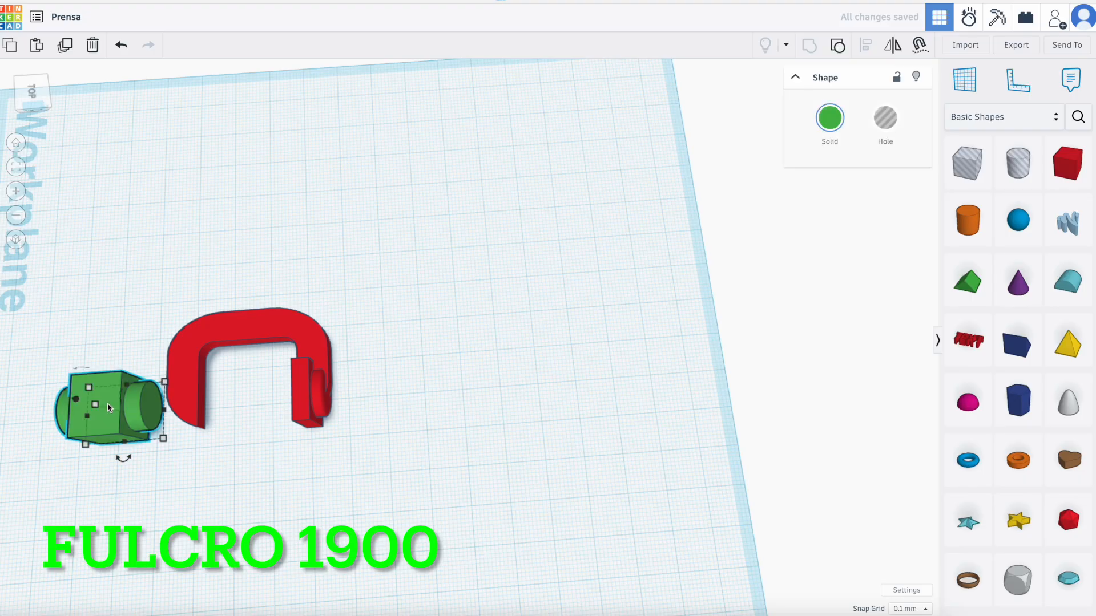
pyautogui.click(911, 609)
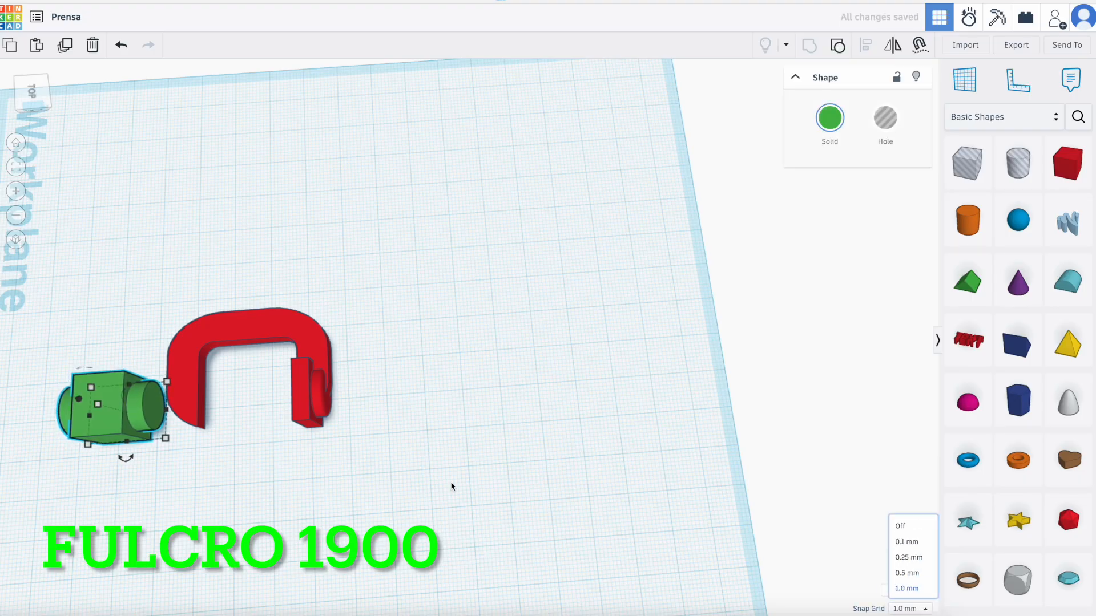
pyautogui.click(908, 536)
pyautogui.press('Right')
pyautogui.press('Right')
pyautogui.press('Right')
pyautogui.press('Right')
pyautogui.press('Right')
pyautogui.press('Right')
pyautogui.press('Right')
pyautogui.press('Right')
pyautogui.press('Right')
pyautogui.press('Right')
pyautogui.press('Right')
pyautogui.press('Right')
pyautogui.press('Right')
pyautogui.press('Right')
pyautogui.press('Right')
pyautogui.press('Right')
# Fine-tune the green threaded block's position on the frame arm using a 0.1 mm snap grid
pyautogui.moveTo(107, 462); pyautogui.dragTo(137, 469, button='right')
pyautogui.scroll(5, 127, 381)
pyautogui.moveTo(292, 368); pyautogui.dragTo(303, 410, button='right')
pyautogui.scroll(5, 566, 431)
pyautogui.scroll(5, 321, 400)
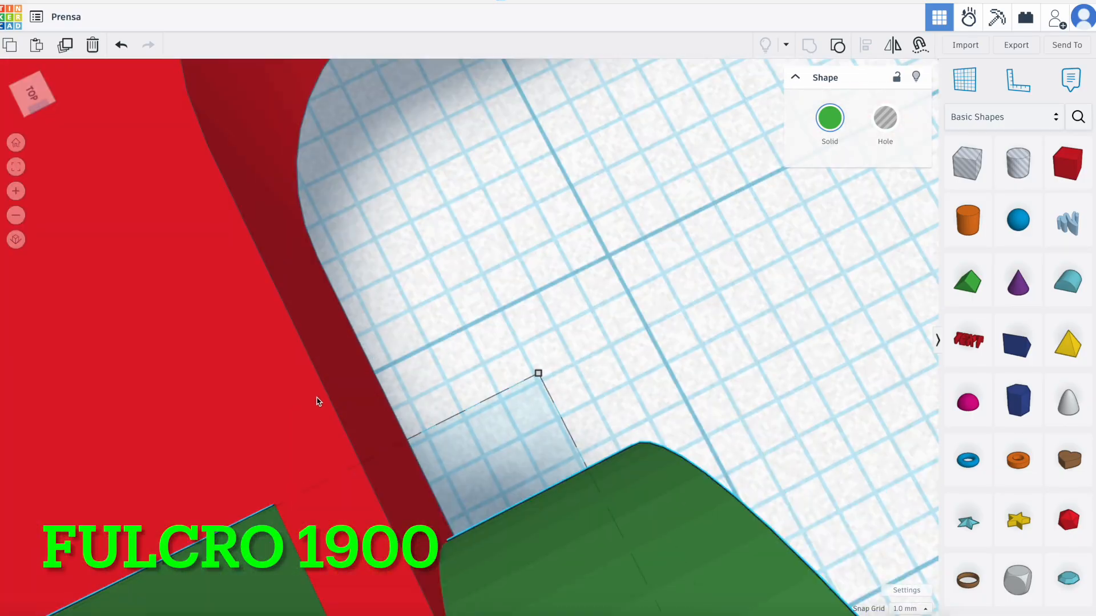
pyautogui.moveTo(593, 528); pyautogui.dragTo(664, 494)
pyautogui.click(925, 610)
pyautogui.click(908, 492)
pyautogui.press('Left')
pyautogui.press('Left')
pyautogui.scroll(-10, 599, 470)
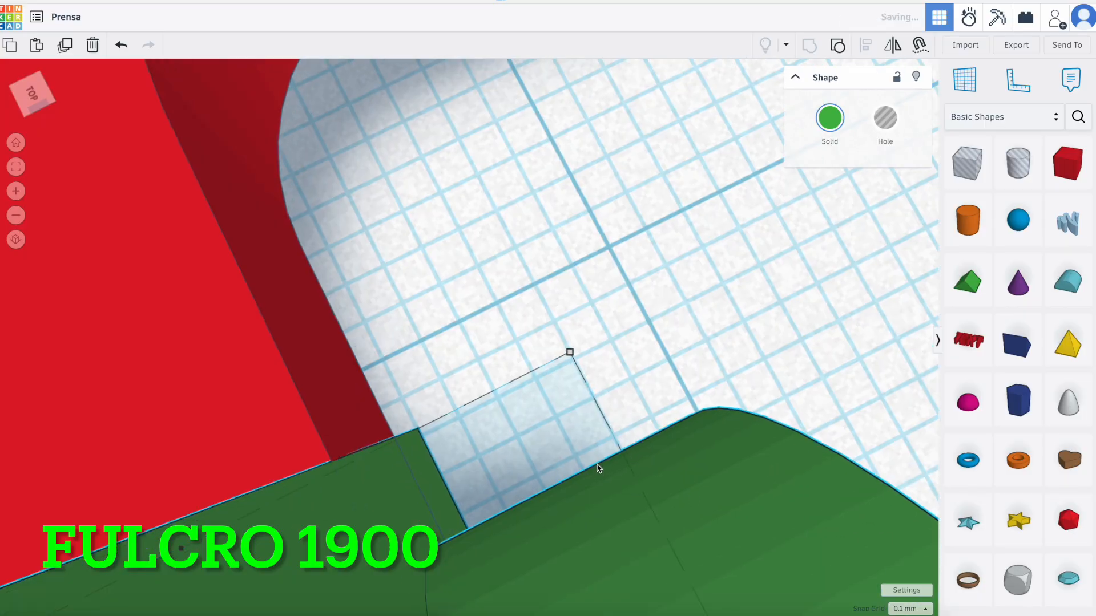
pyautogui.moveTo(600, 470); pyautogui.dragTo(512, 333, button='right')
pyautogui.click(751, 495)
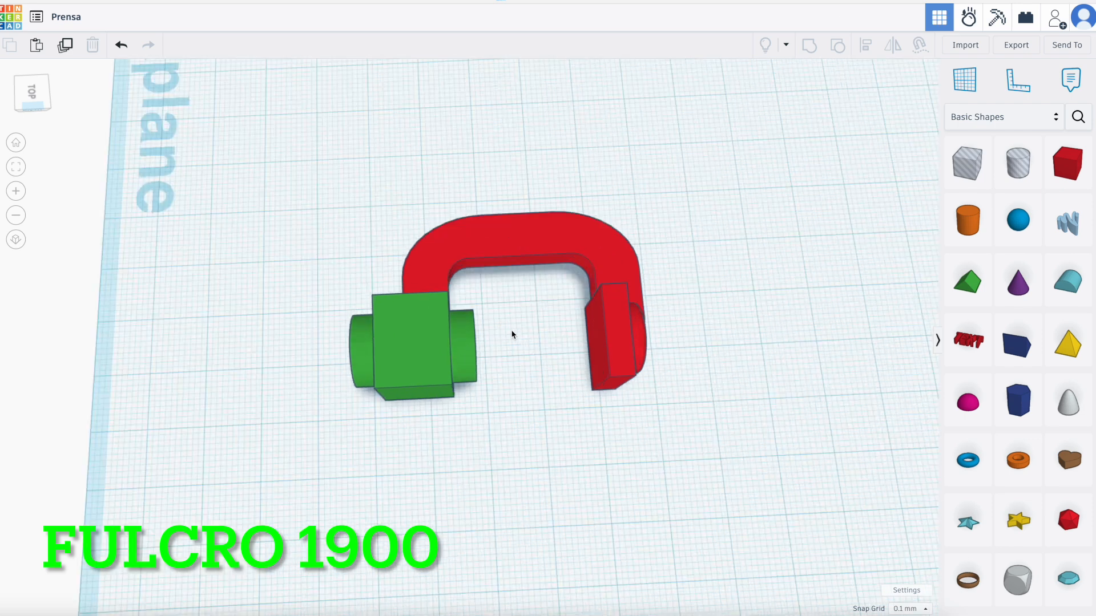
# Ungroup the green threaded block from the yellow cylinder inside it
pyautogui.scroll(3, 511, 333)
pyautogui.click(371, 354)
pyautogui.click(838, 47)
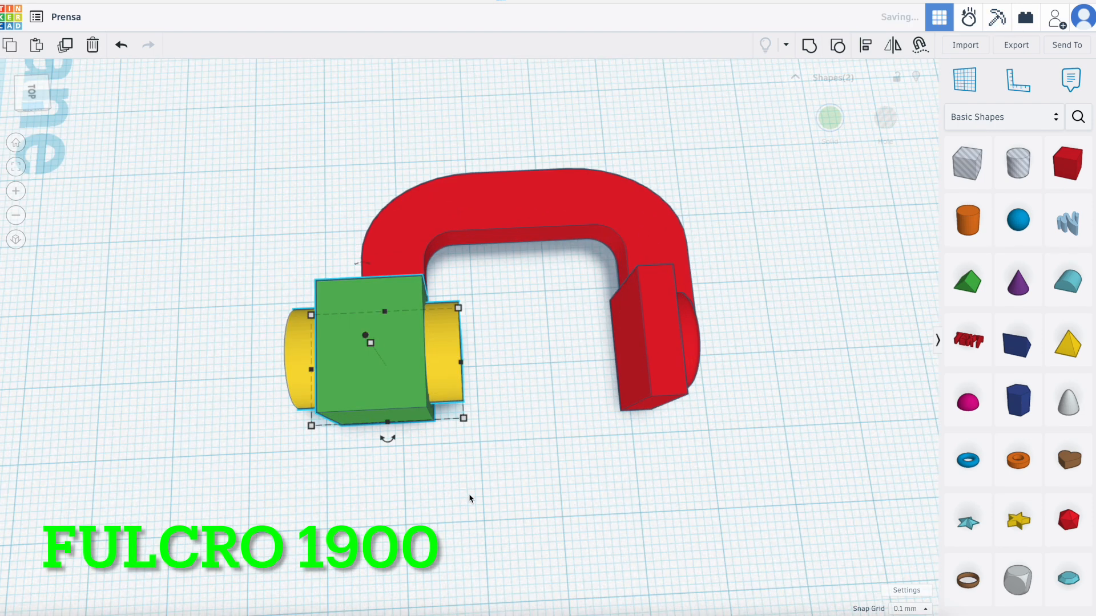
pyautogui.click(479, 492)
# Turn the yellow cylinder into a hole and group it with the red frame to cut an opening through the arm
pyautogui.click(437, 343)
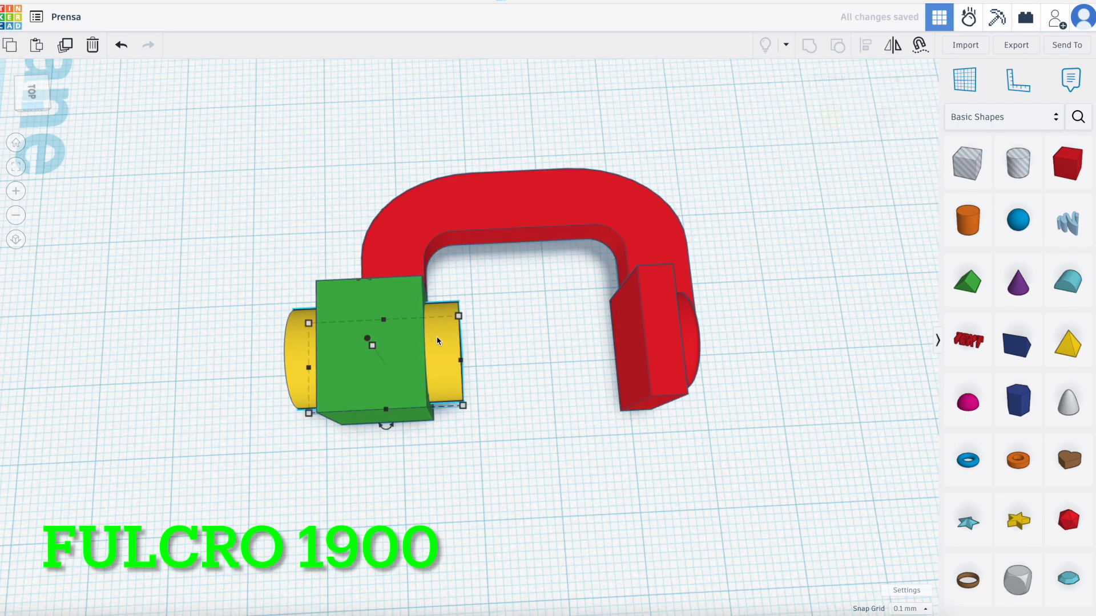
pyautogui.click(885, 117)
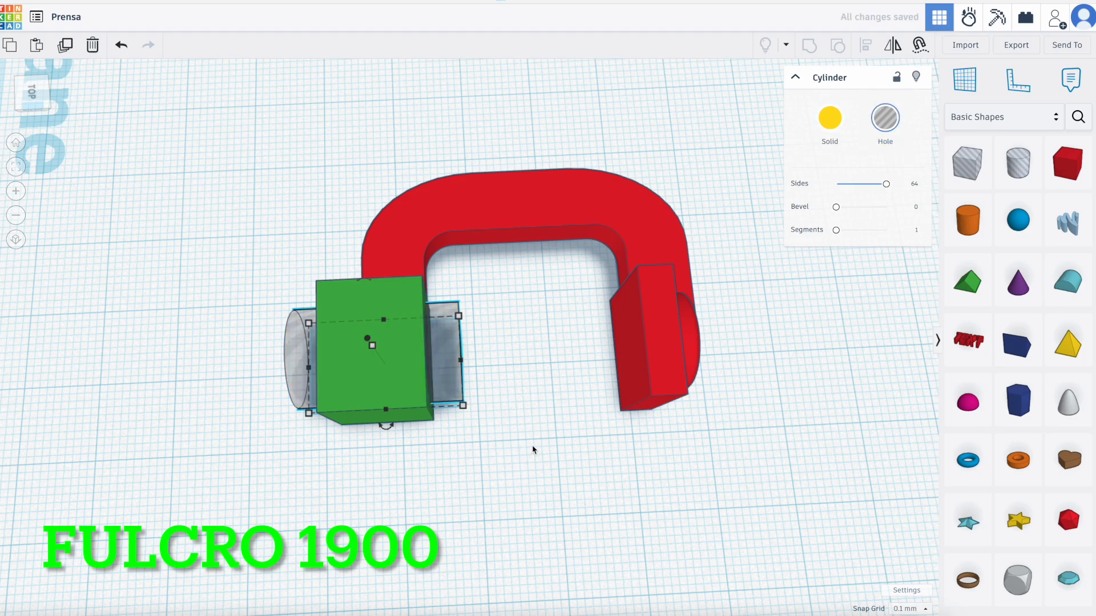
pyautogui.keyDown('shift'); pyautogui.click(551, 199); pyautogui.keyUp('shift')
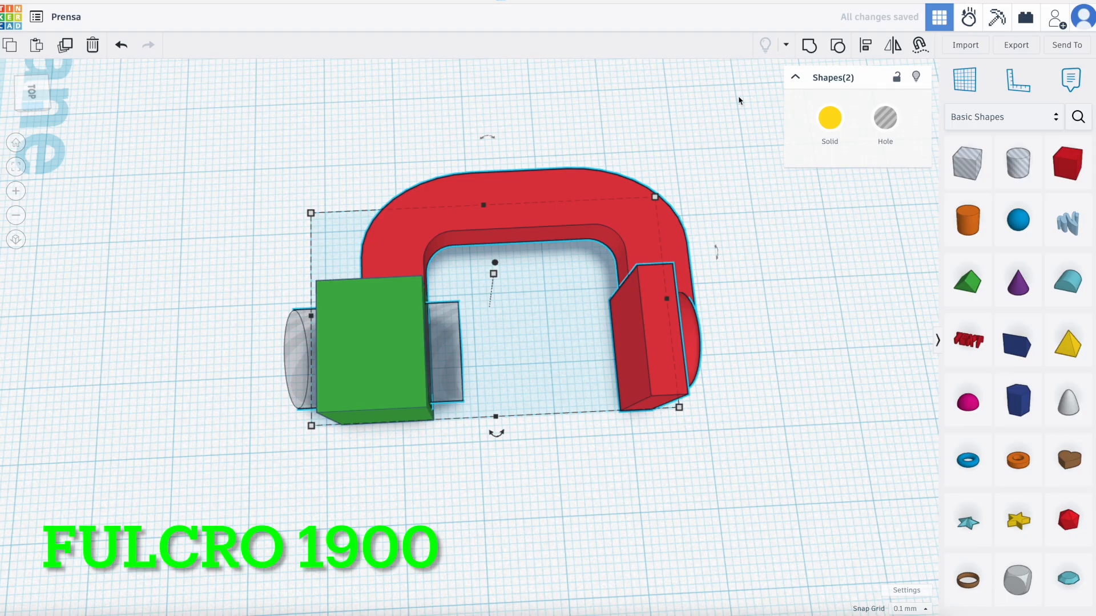
pyautogui.click(808, 46)
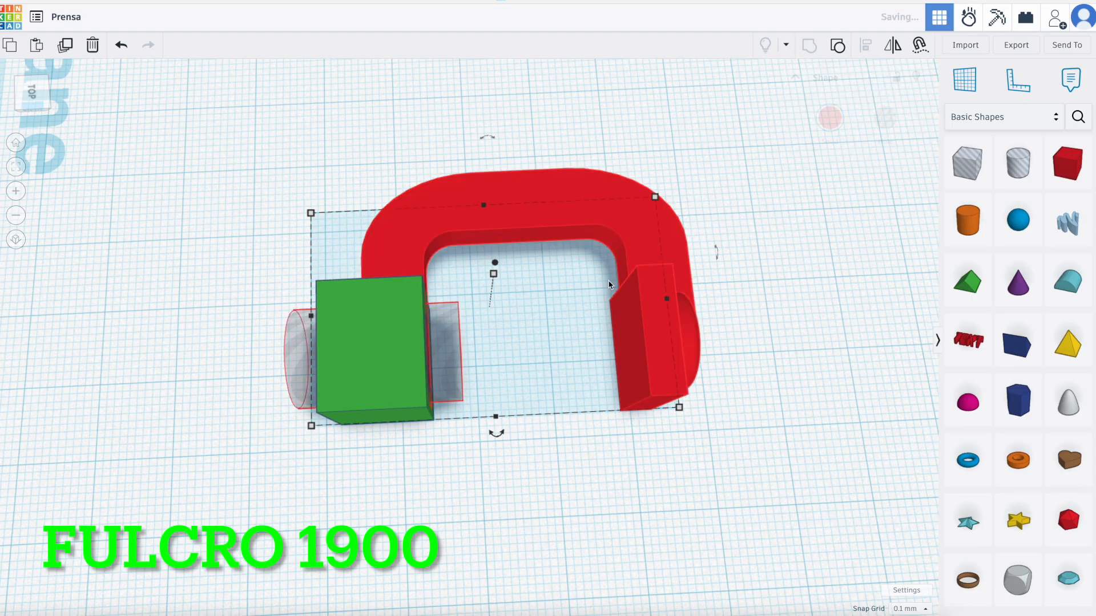
pyautogui.click(367, 498)
# Group the green threaded block with the red frame into a single press body
pyautogui.moveTo(368, 498); pyautogui.dragTo(658, 455, button='right')
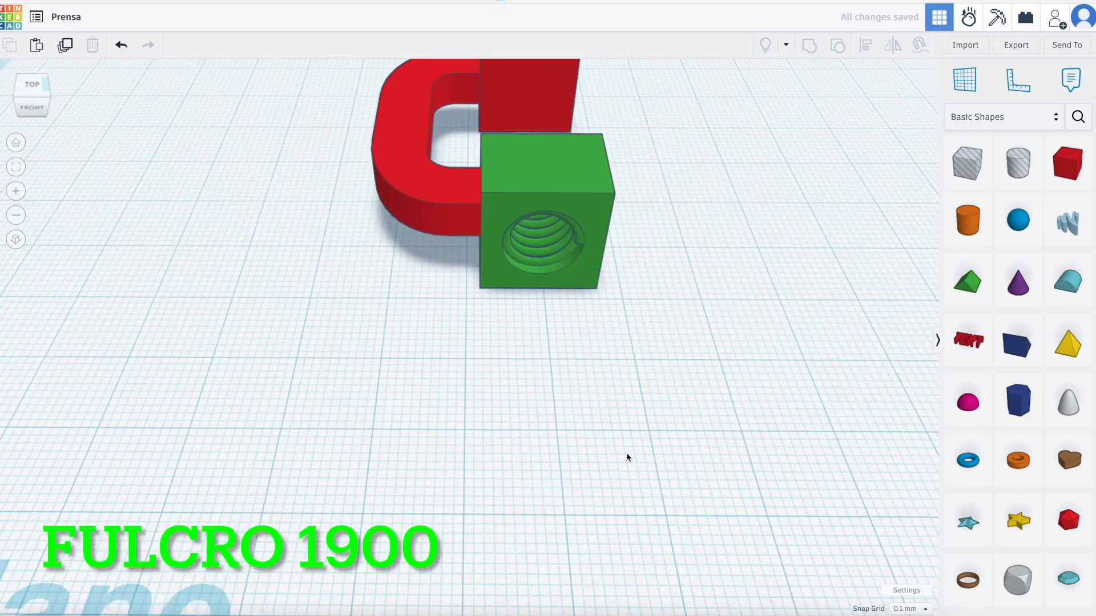
pyautogui.scroll(-2, 570, 457)
pyautogui.scroll(-4, 571, 460)
pyautogui.moveTo(473, 205); pyautogui.dragTo(633, 432)
pyautogui.click(810, 45)
pyautogui.click(700, 306)
pyautogui.moveTo(700, 306); pyautogui.dragTo(562, 246, button='right')
pyautogui.scroll(-3, 571, 362)
pyautogui.scroll(3, 570, 361)
pyautogui.moveTo(570, 362); pyautogui.dragTo(688, 300, button='right')
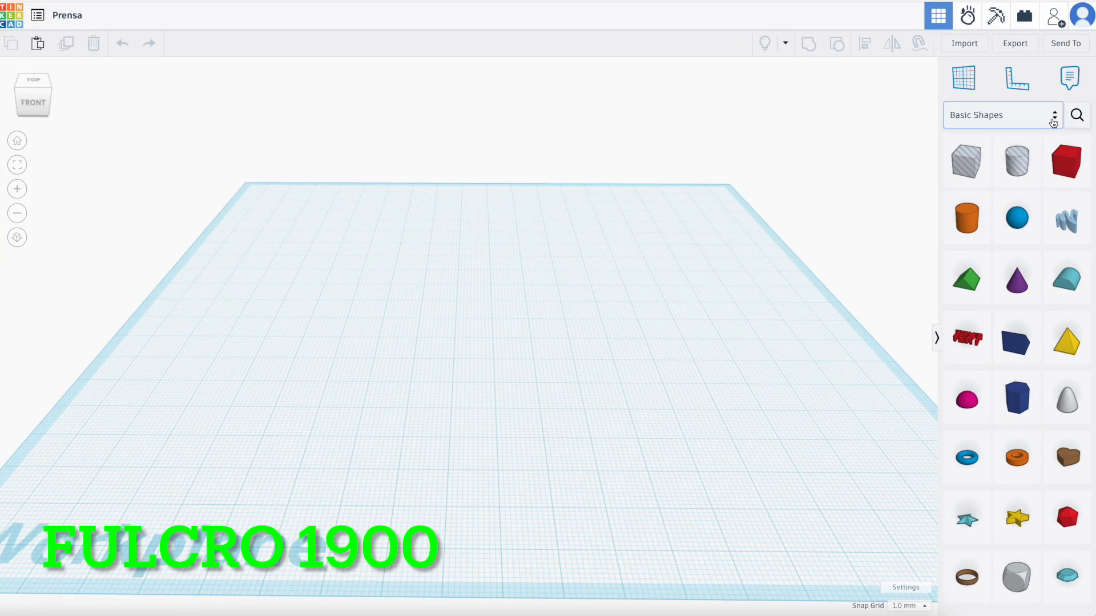
# Add a Spring shape from the Shape Generators to the empty workplane
pyautogui.click(1053, 116)
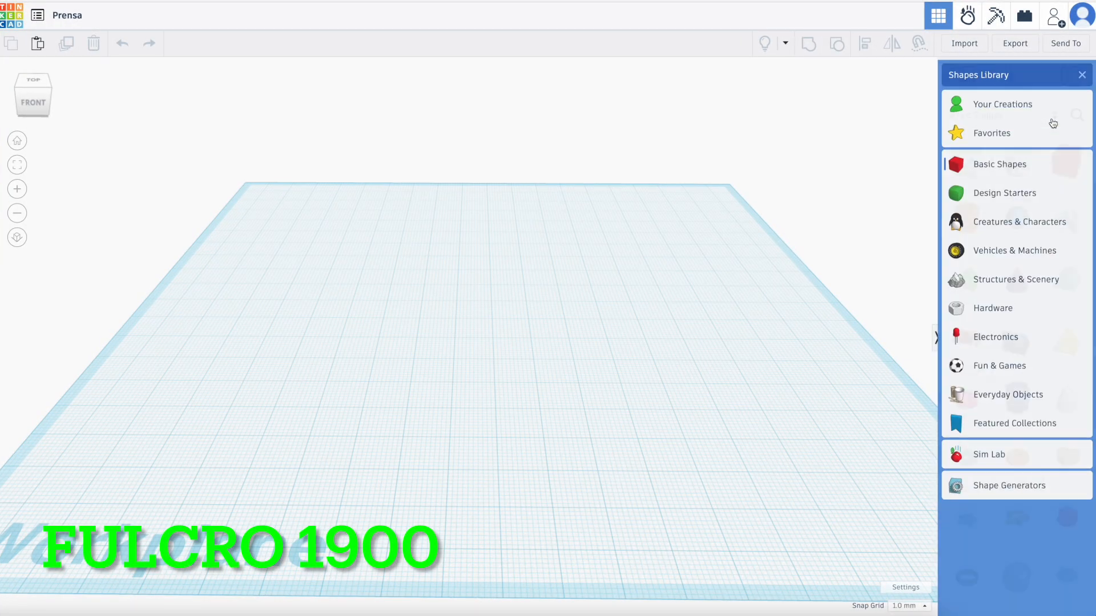
pyautogui.click(1009, 485)
pyautogui.click(1018, 256)
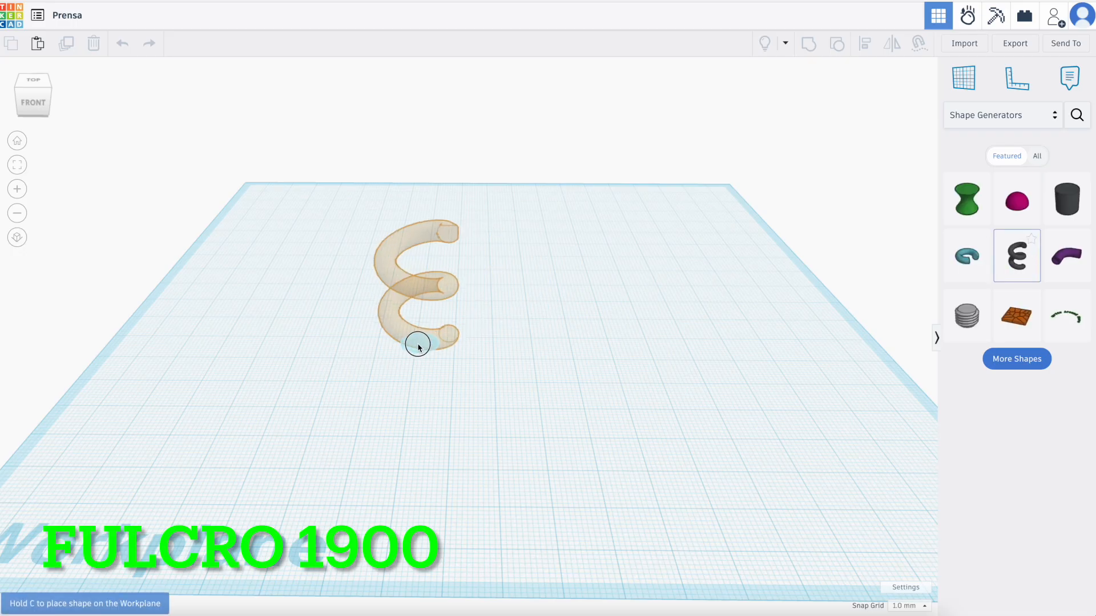
pyautogui.click(422, 354)
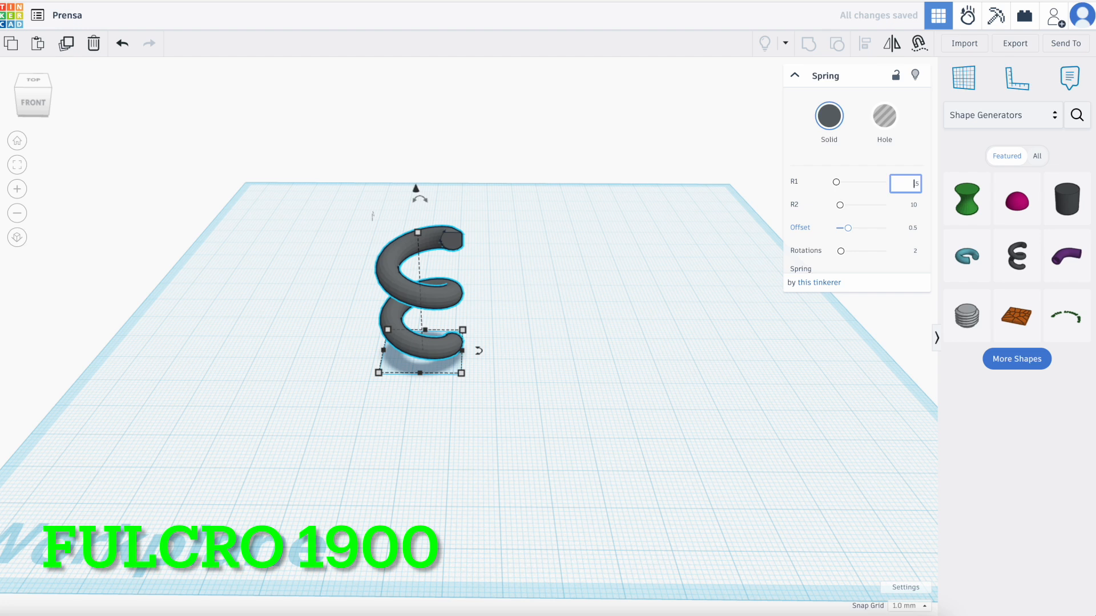
# Set the spring's R1 to 1.5, R2 to 10, Offset to 0.2 and Rotations to 10
pyautogui.click(916, 205)
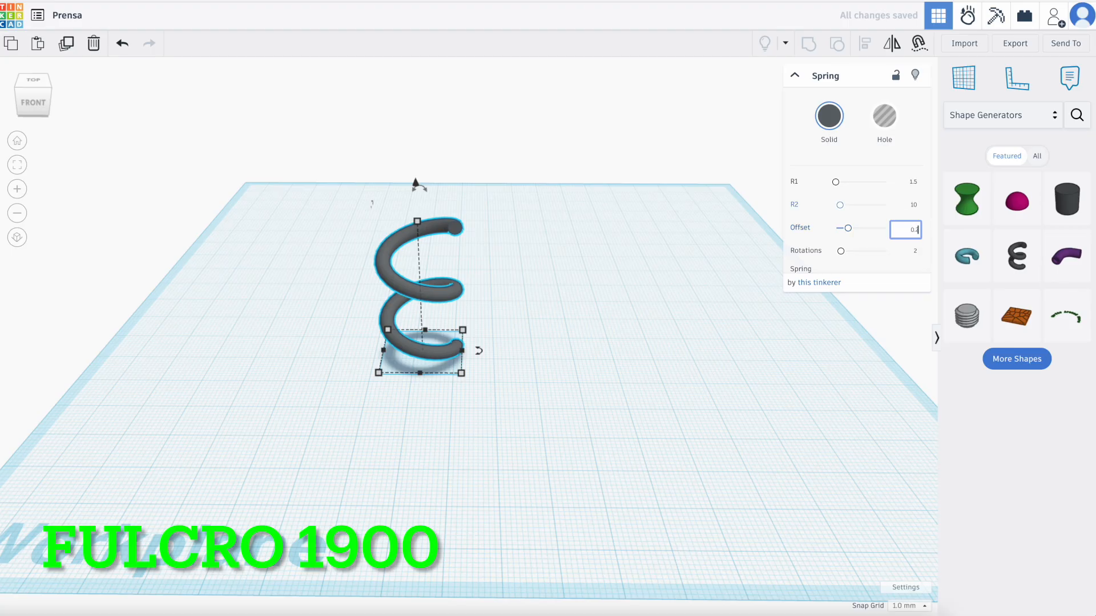
pyautogui.click(915, 252)
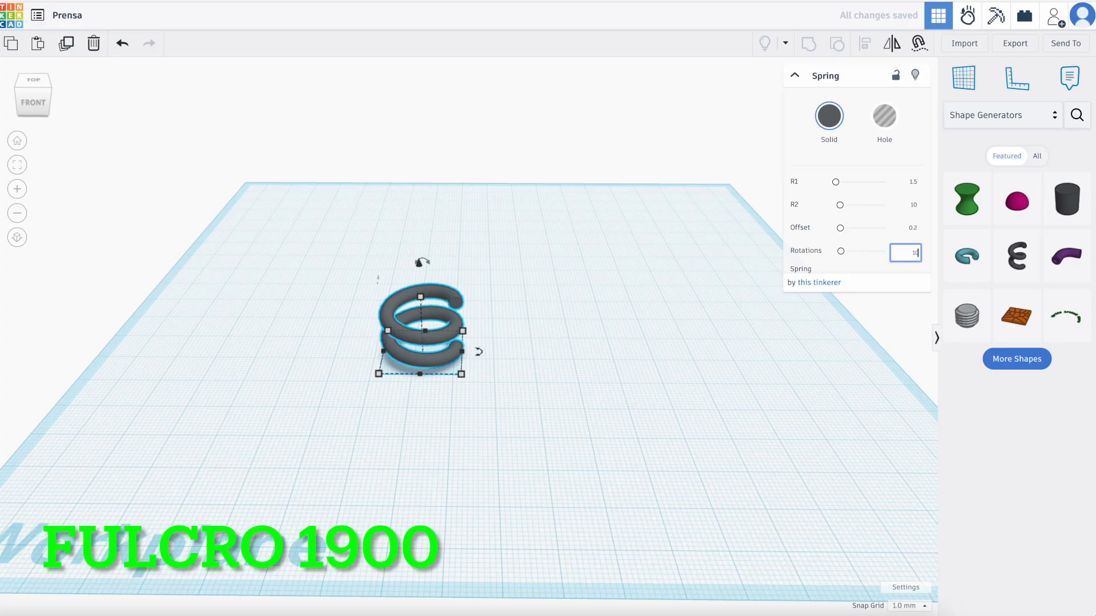
pyautogui.click(689, 402)
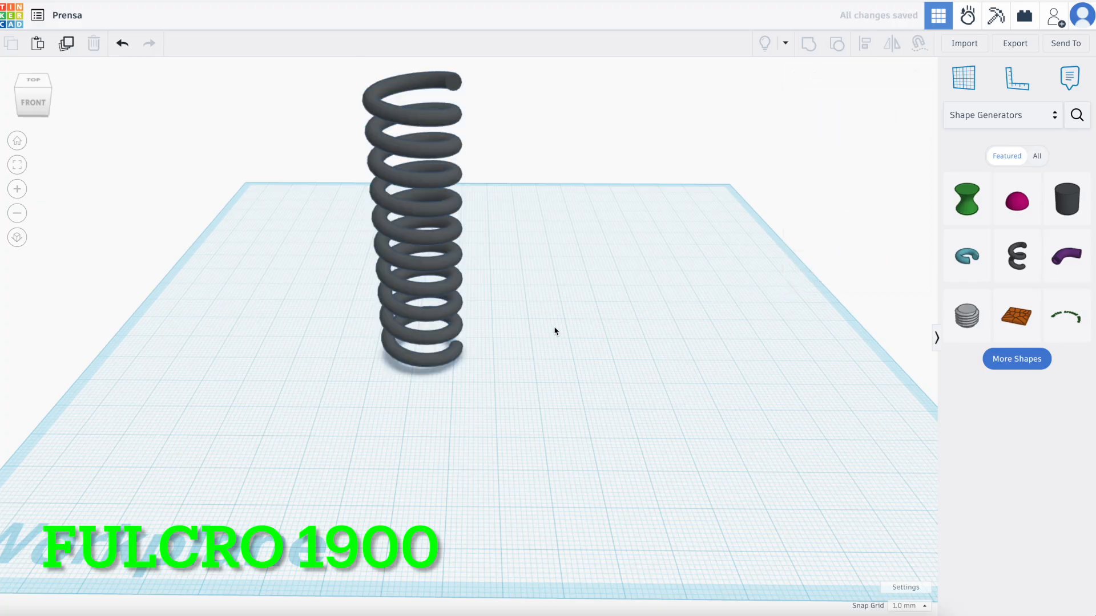
# Resize the spring to 9 mm wide with a matching narrow depth, and set its height to 20 mm
pyautogui.scroll(-3, 554, 331)
pyautogui.click(472, 191)
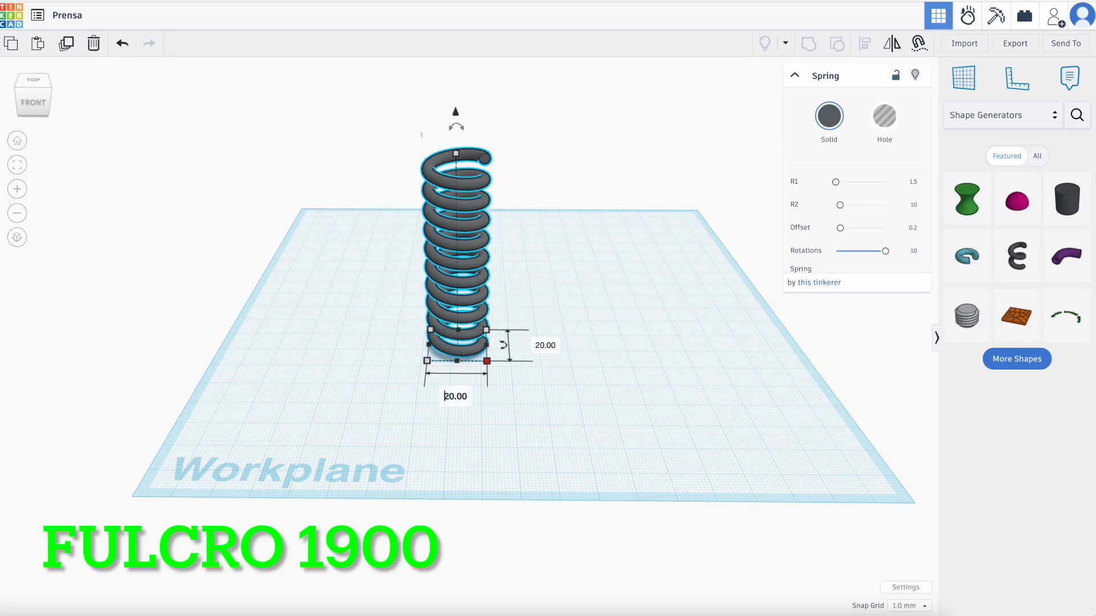
pyautogui.click(543, 347)
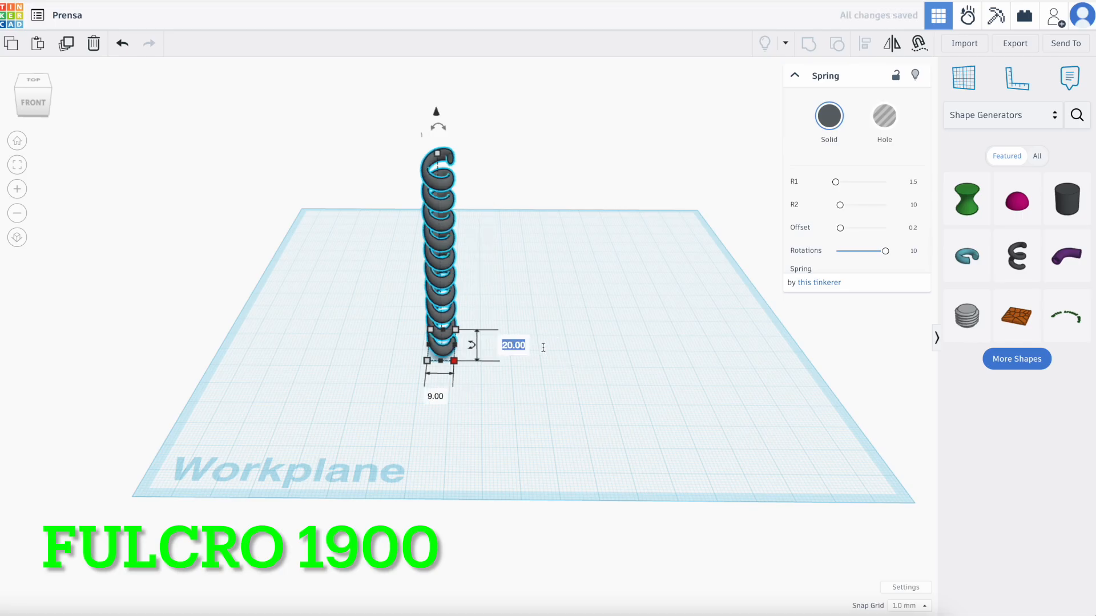
pyautogui.write('67')
pyautogui.press('Return')
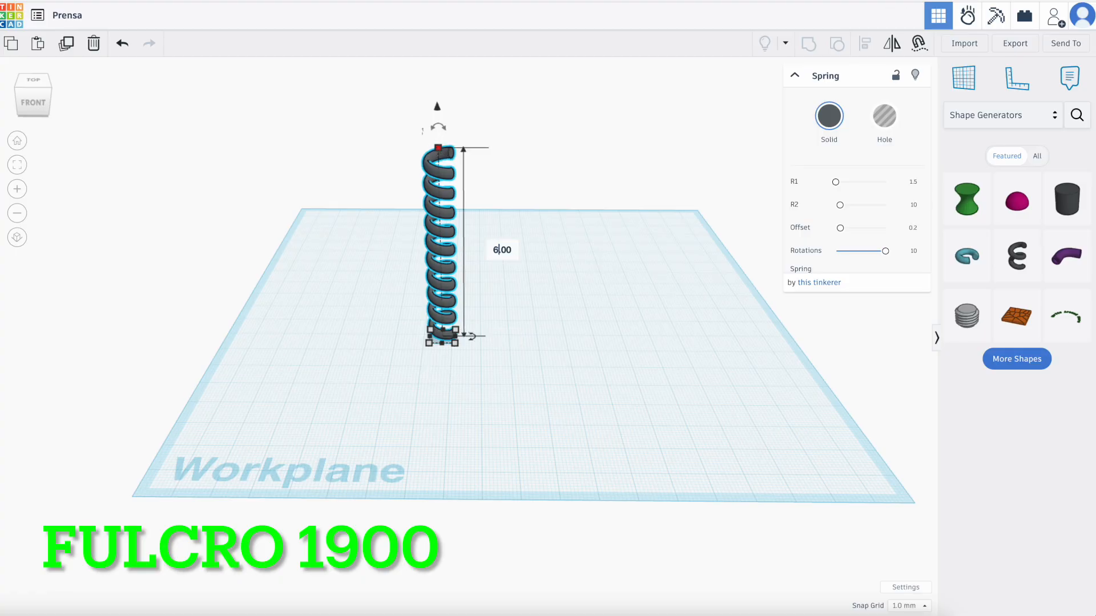
pyautogui.write('0')
pyautogui.press('Return')
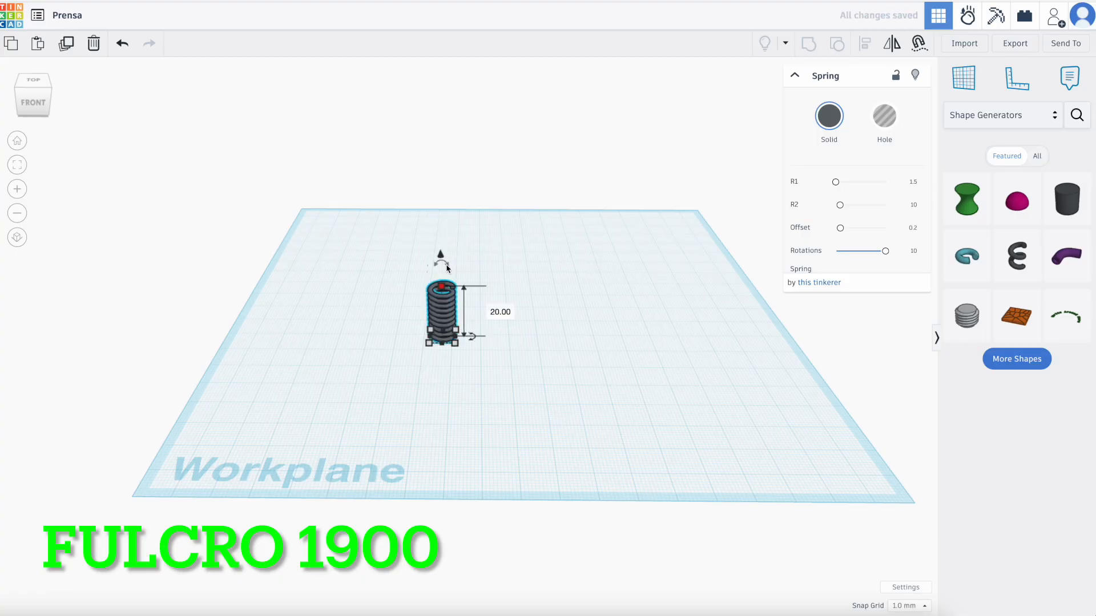
# Rotate the compact spring so that it lies horizontally on the workplane
pyautogui.scroll(3, 448, 254)
pyautogui.moveTo(440, 232); pyautogui.dragTo(535, 291)
pyautogui.moveTo(504, 358); pyautogui.dragTo(495, 406, button='right')
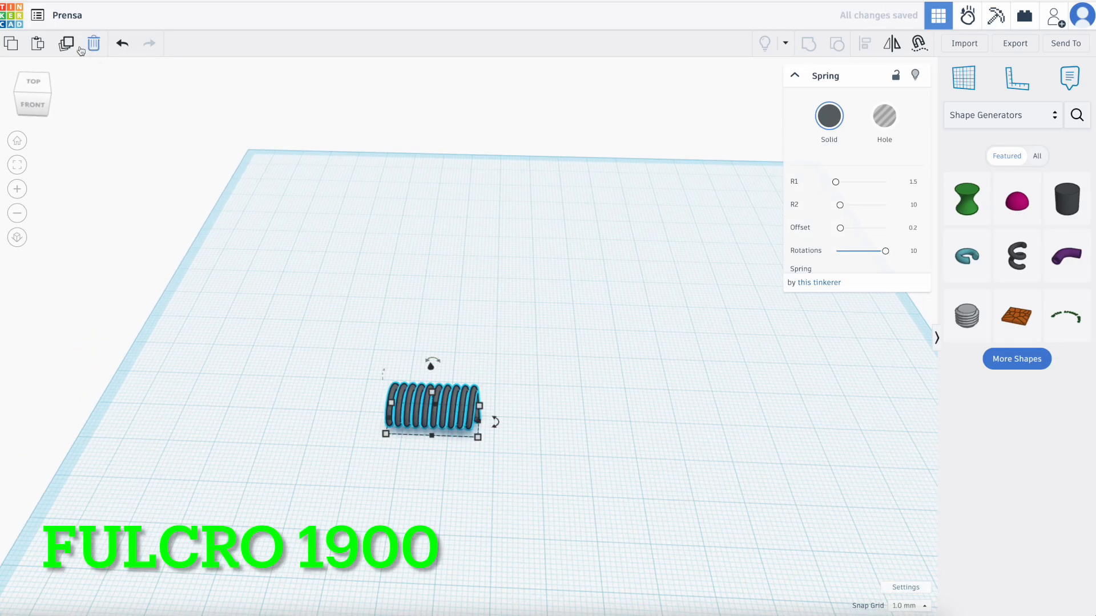
# Duplicate the grey spring as a yellow copy and shift it along the coil's axis to the end of the original
pyautogui.click(831, 121)
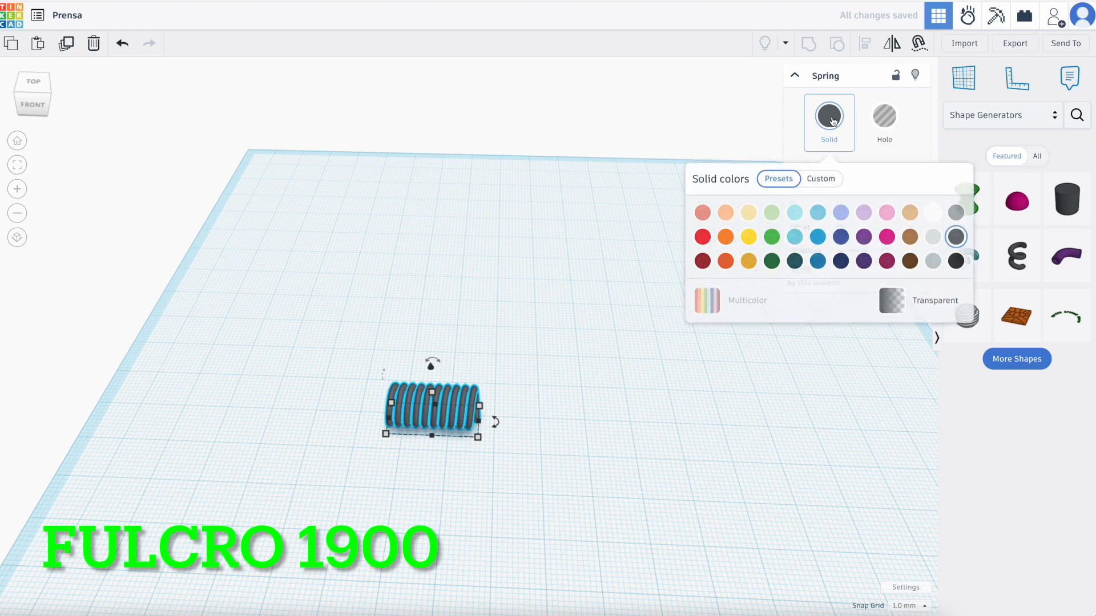
pyautogui.click(749, 241)
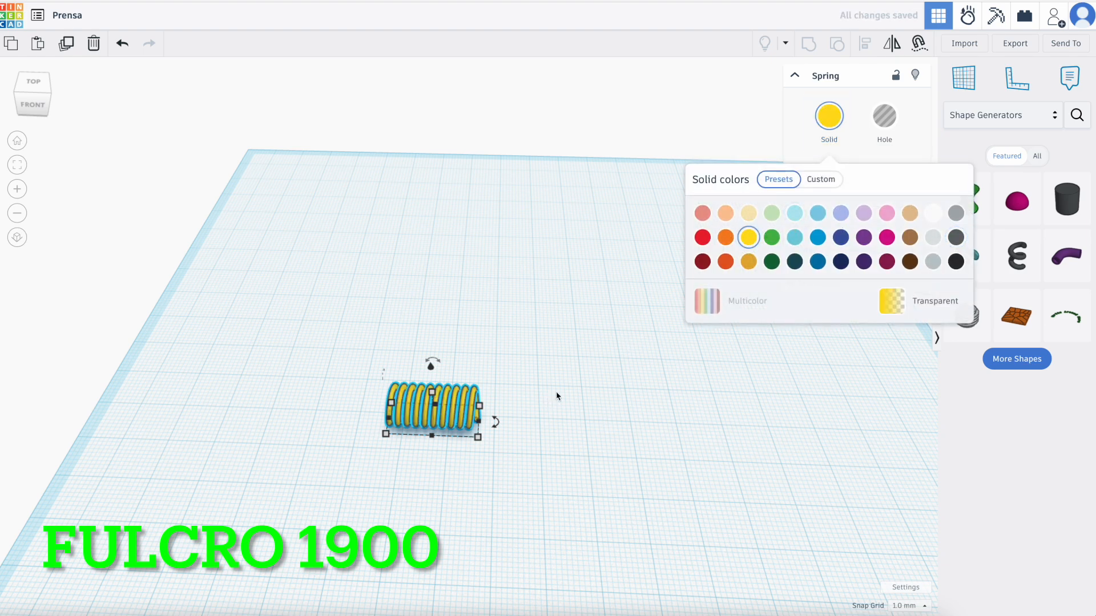
pyautogui.press('Right')
pyautogui.press('Right')
pyautogui.press('Right')
pyautogui.press('Right')
pyautogui.press('Right')
pyautogui.press('Right')
pyautogui.press('Right')
pyautogui.press('Right')
pyautogui.press('Right')
pyautogui.press('Right')
pyautogui.press('Right')
pyautogui.press('Right')
pyautogui.press('Right')
pyautogui.press('Right')
pyautogui.press('Right')
pyautogui.press('Right')
pyautogui.press('Right')
pyautogui.press('Right')
pyautogui.press('Right')
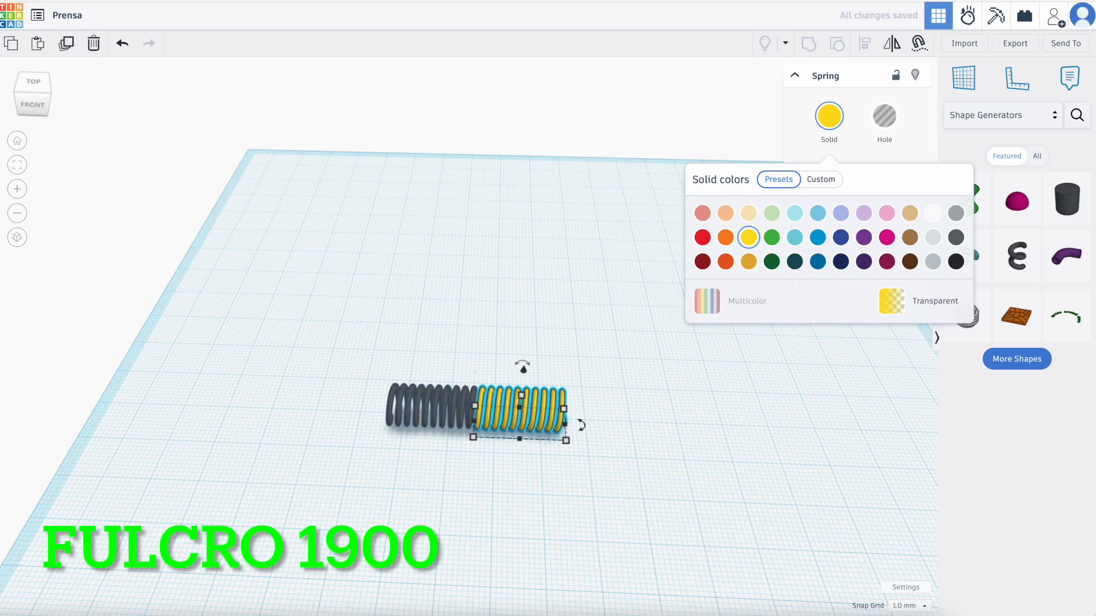
# Fine-tune the yellow spring's alignment with the grey coil using a 0.1 mm snap grid
pyautogui.click(909, 606)
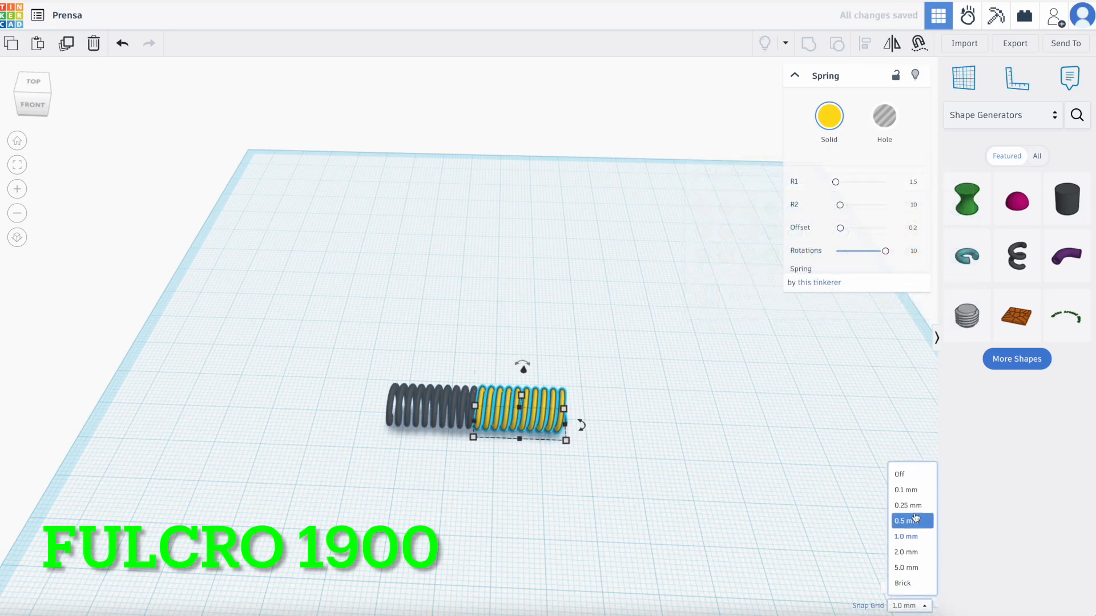
pyautogui.click(906, 489)
pyautogui.press('Right')
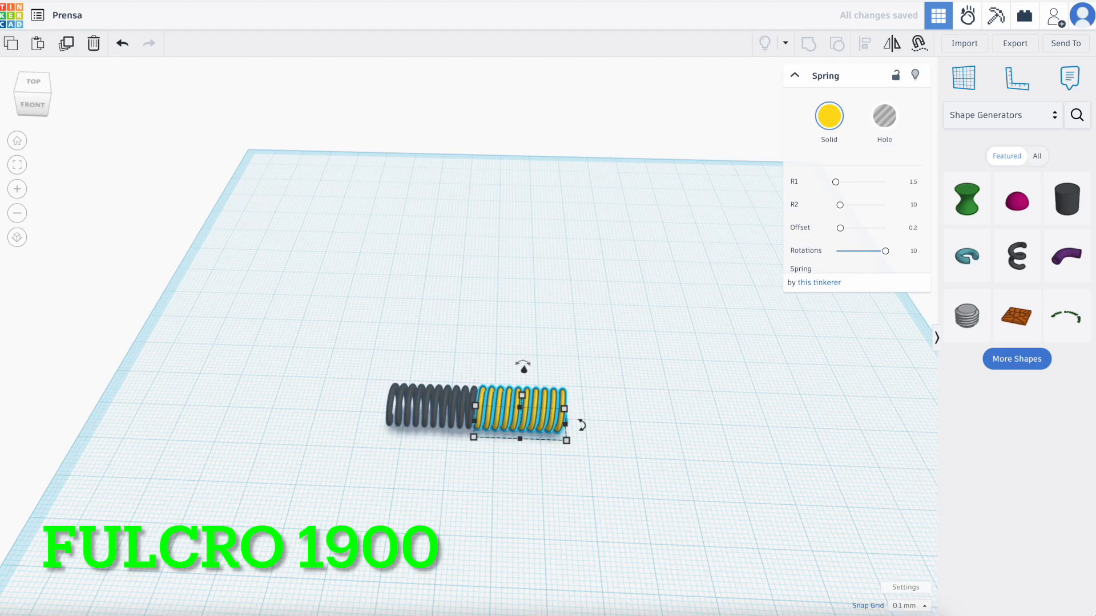
# Duplicate the yellow spring again to extend the coil by a third section, and inspect the joint with the grey spring
pyautogui.click(67, 46)
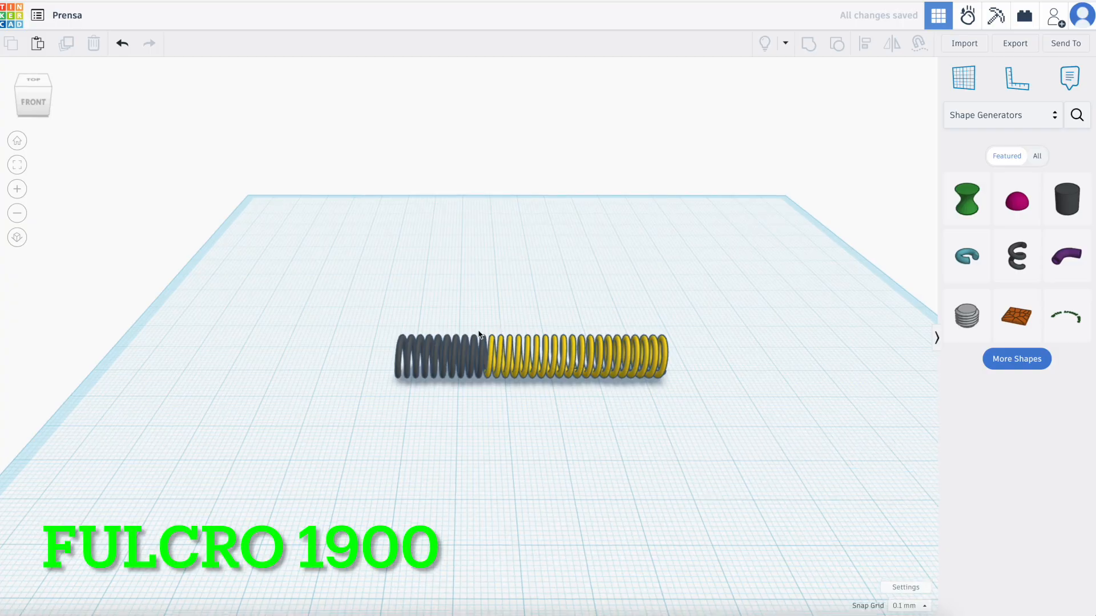
pyautogui.scroll(6, 542, 436)
pyautogui.scroll(5, 519, 410)
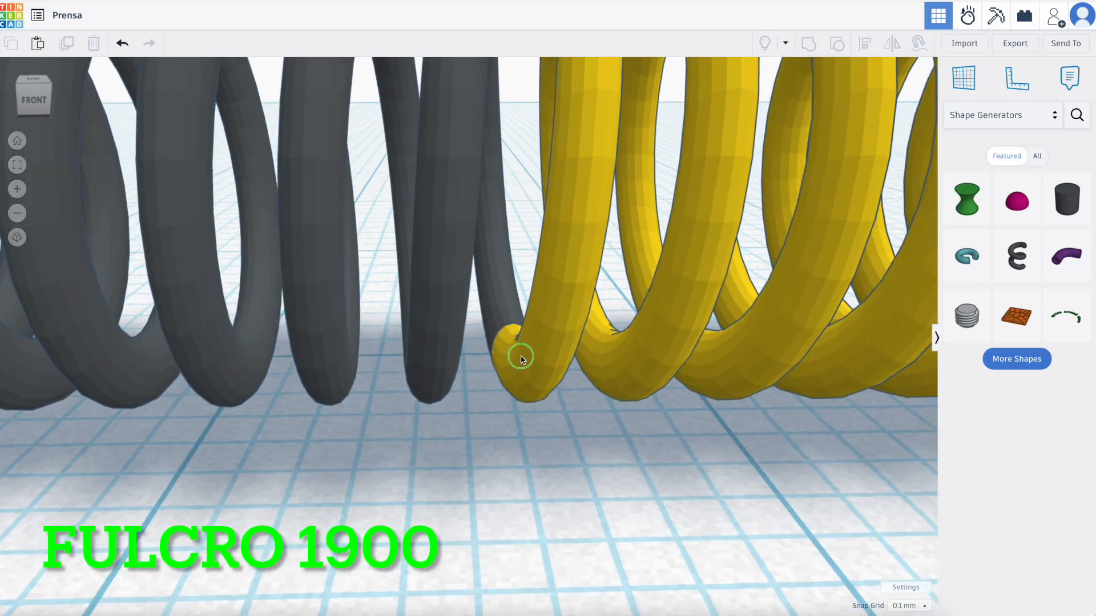
pyautogui.moveTo(520, 359); pyautogui.dragTo(382, 170, button='right')
pyautogui.scroll(-10, 513, 378)
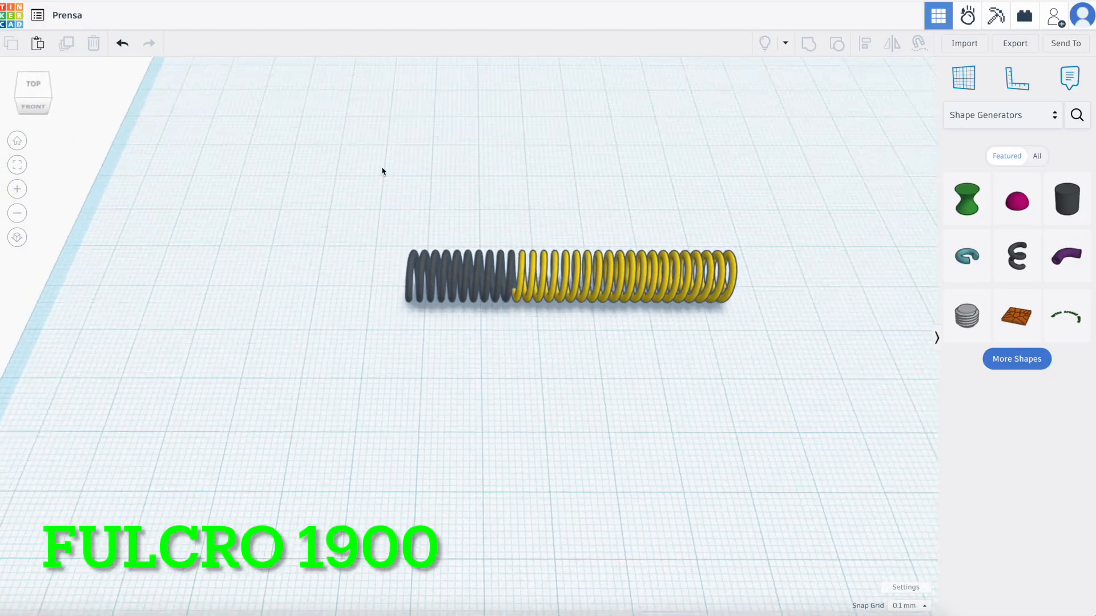
# Group all the spring sections into one coil and colour it yellow
pyautogui.moveTo(411, 299); pyautogui.dragTo(766, 326)
pyautogui.click(809, 45)
pyautogui.click(829, 116)
pyautogui.click(748, 237)
# Rotate the grouped yellow coil so that it stands upright on the workplane
pyautogui.scroll(-2, 550, 436)
pyautogui.scroll(-3, 551, 437)
pyautogui.moveTo(560, 321); pyautogui.dragTo(482, 359)
pyautogui.click(485, 363)
pyautogui.click(556, 371)
pyautogui.click(496, 360)
pyautogui.moveTo(497, 360); pyautogui.dragTo(478, 434, button='right')
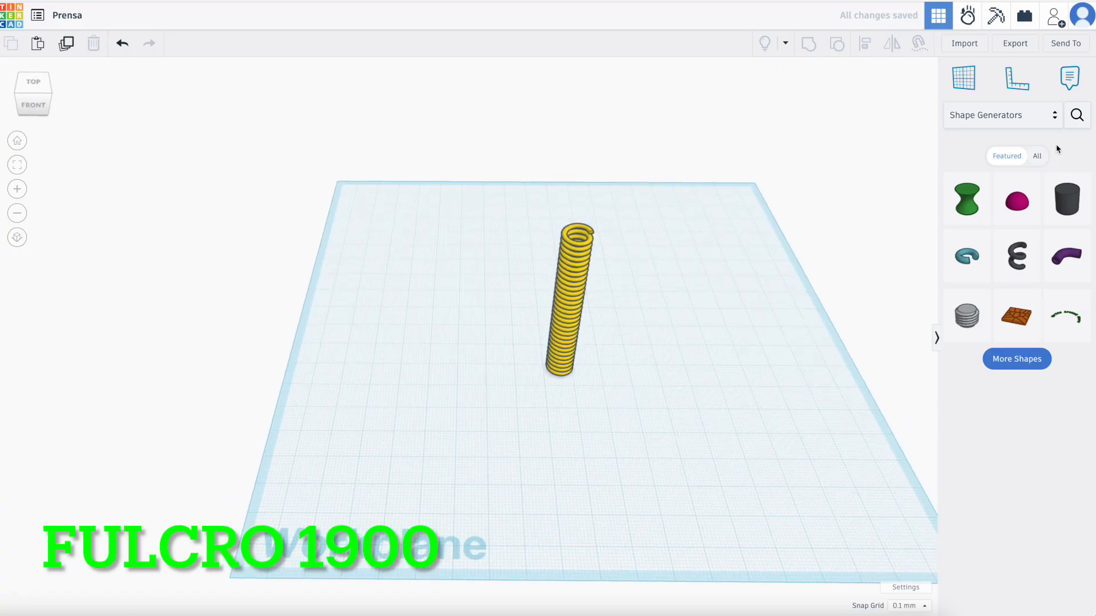
# Add a cylinder from the Basic Shapes to the workplane beside the yellow coil
pyautogui.click(1059, 115)
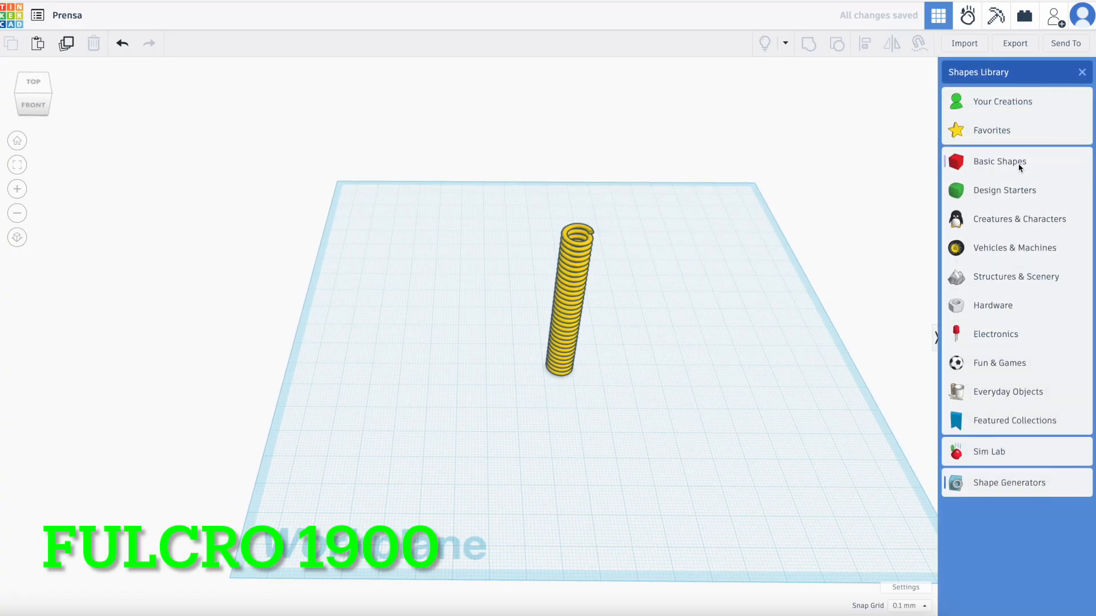
pyautogui.click(1019, 163)
pyautogui.click(966, 218)
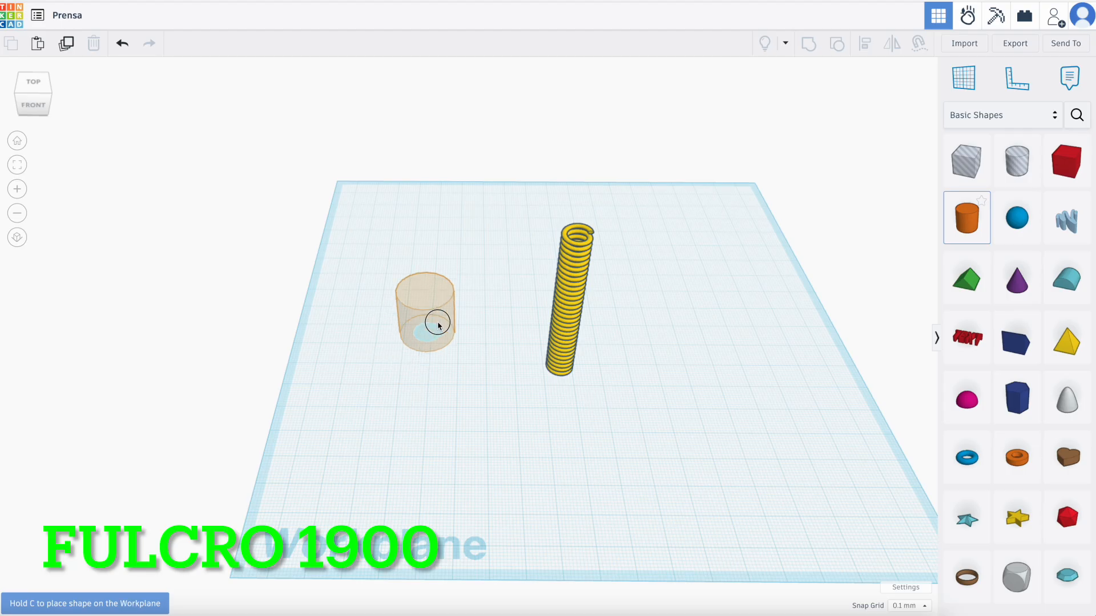
pyautogui.click(438, 325)
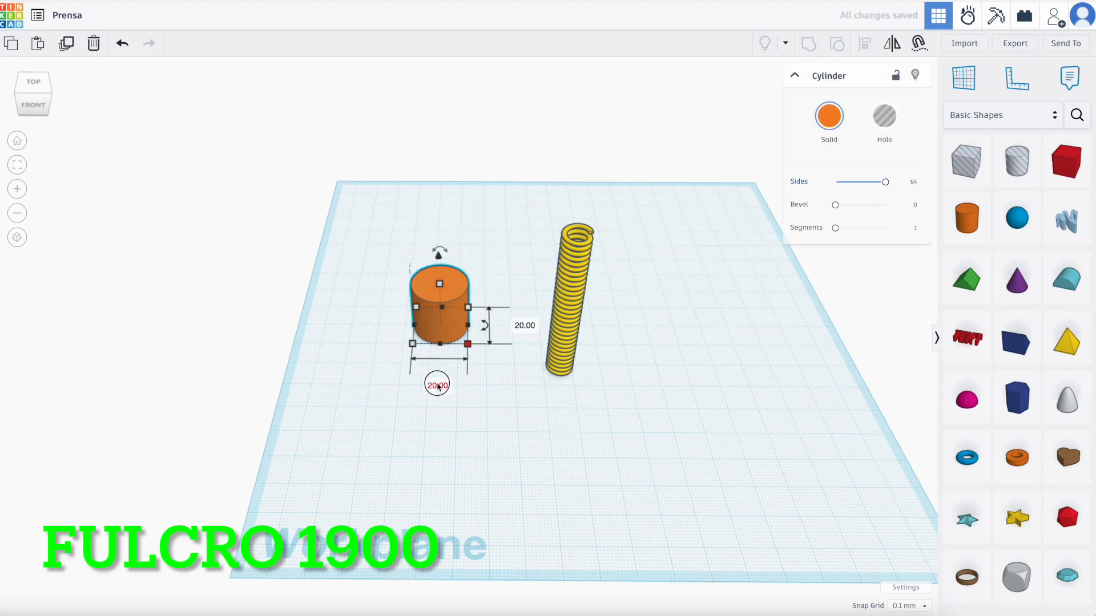
# Resize the cylinder to 8 by 8 mm and make it roughly as tall as the yellow coil to form the screw shaft
pyautogui.write('8')
pyautogui.press('Tab')
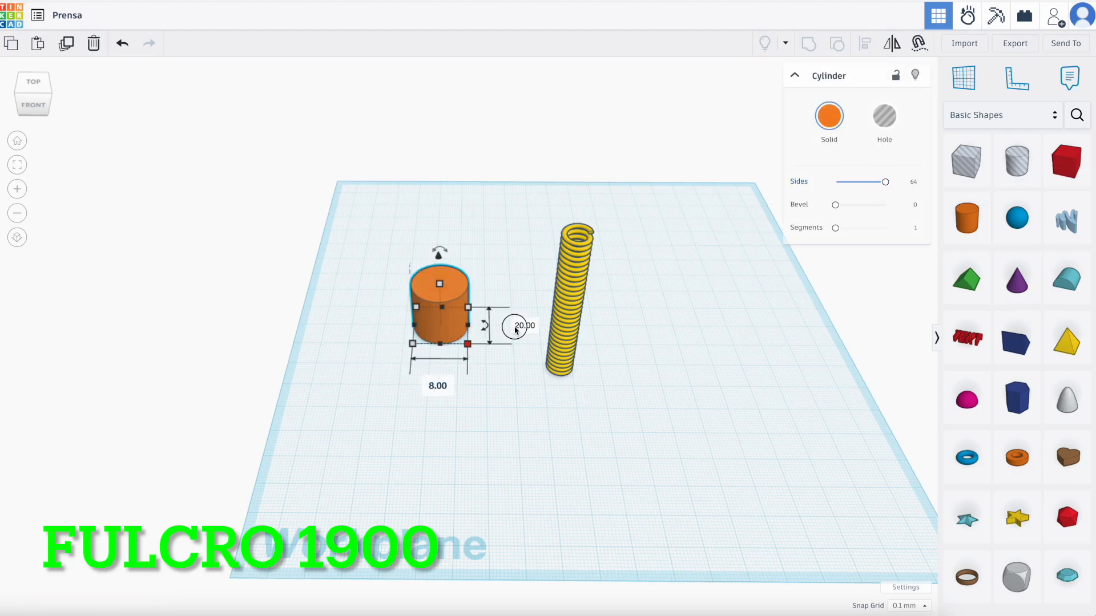
pyautogui.write('8')
pyautogui.press('Return')
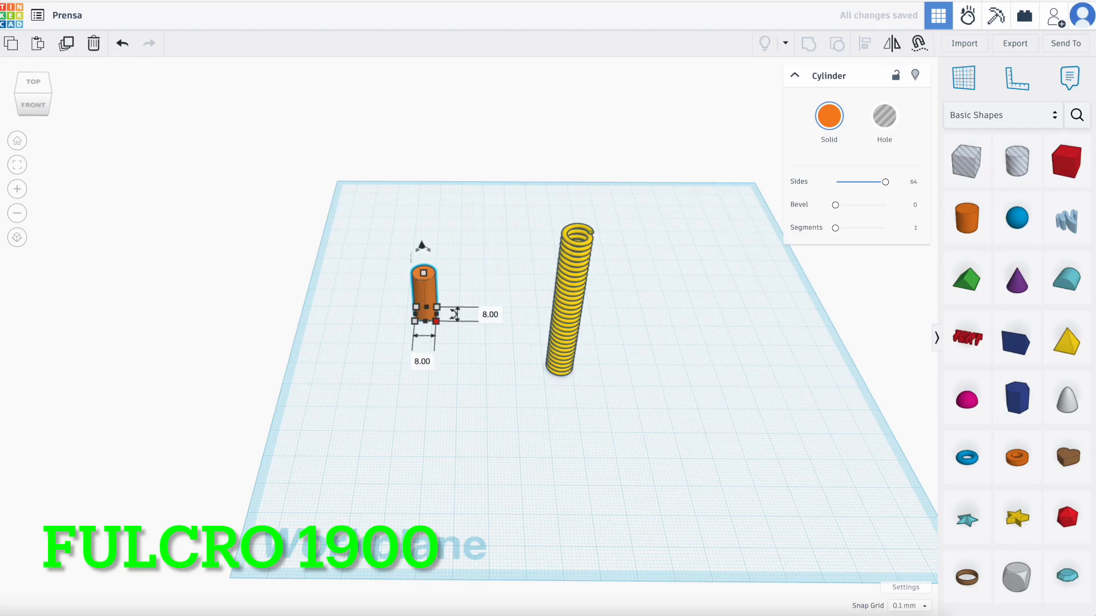
pyautogui.click(423, 274)
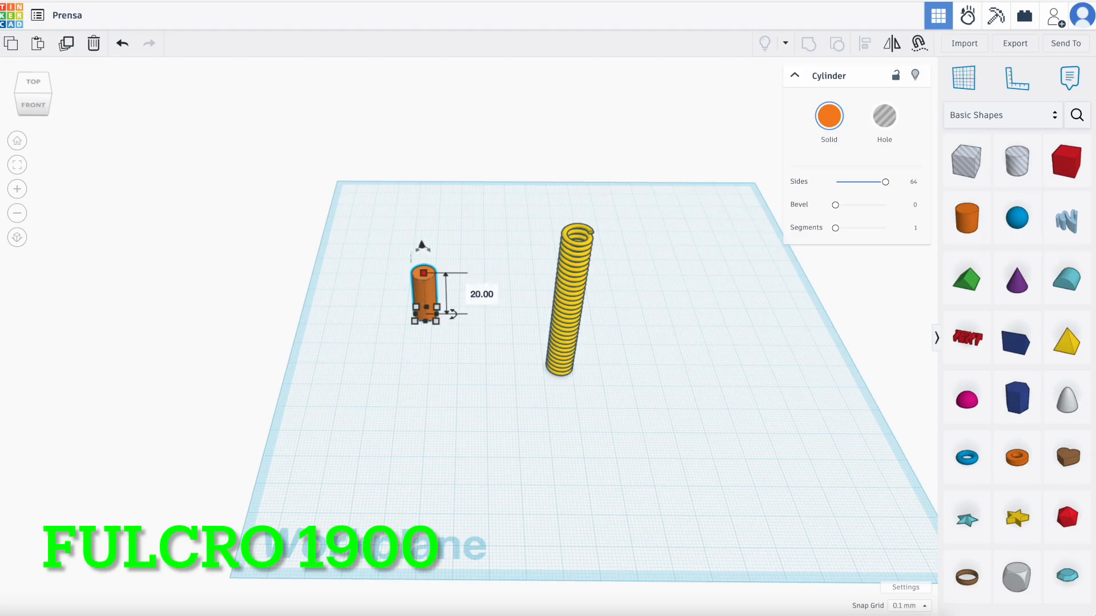
pyautogui.press('Return')
# Add a second cylinder with 64 sides, 12 by 12 mm and 15 mm tall, in front of the shaft
pyautogui.click(967, 218)
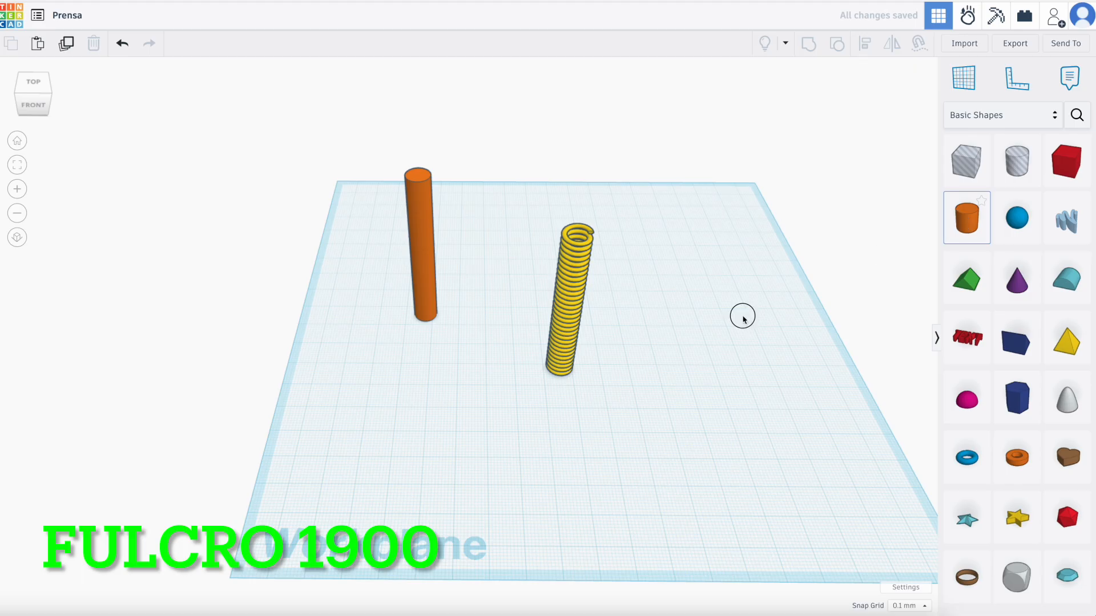
pyautogui.click(477, 412)
pyautogui.moveTo(844, 183); pyautogui.dragTo(885, 182)
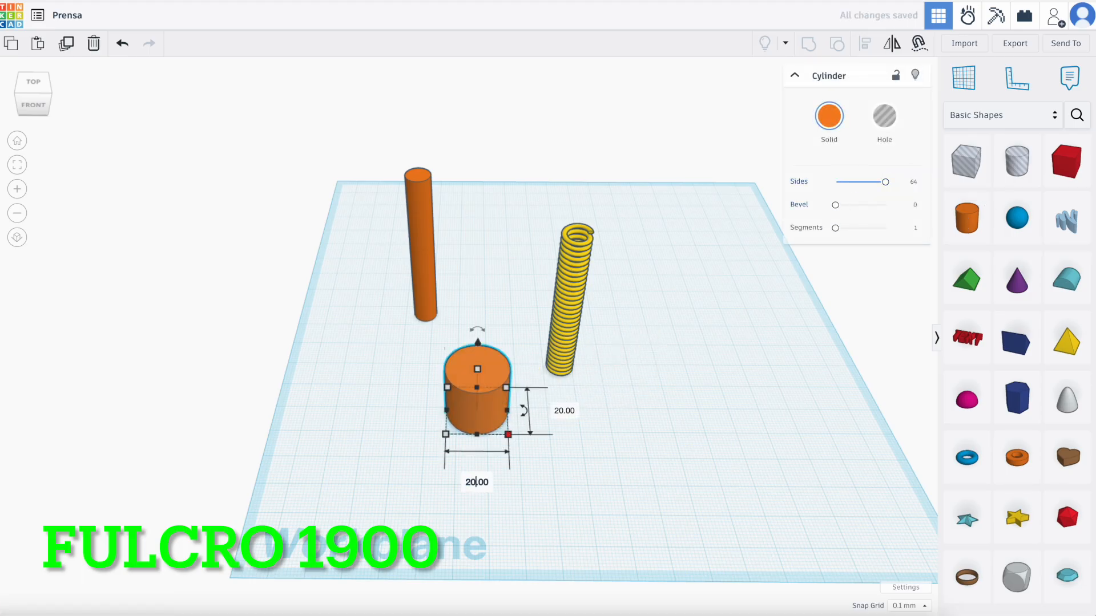
pyautogui.press('Tab')
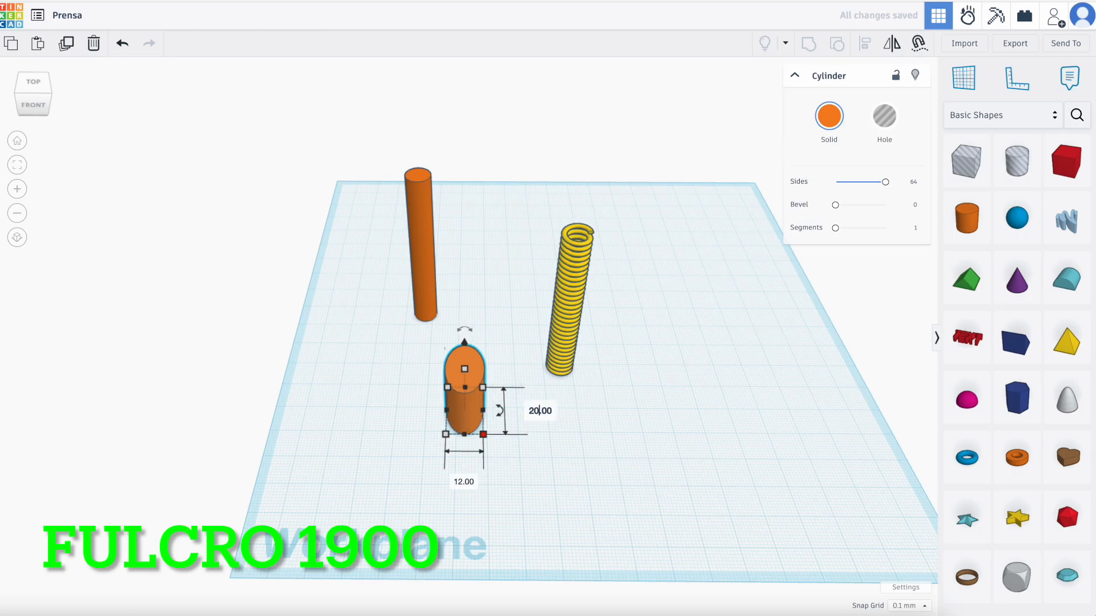
pyautogui.write('12')
pyautogui.press('Return')
pyautogui.click(463, 362)
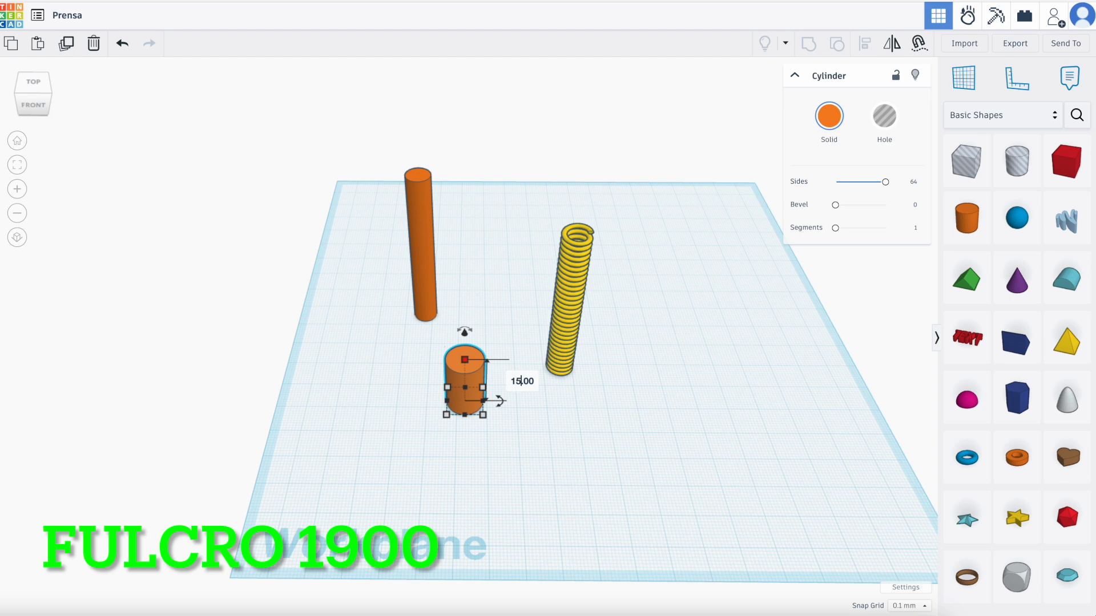
pyautogui.press('Return')
# Add a third cylinder with 64 sides in front of the yellow coil
pyautogui.click(607, 416)
pyautogui.moveTo(606, 417); pyautogui.dragTo(597, 463, button='right')
pyautogui.moveTo(967, 218); pyautogui.dragTo(611, 418)
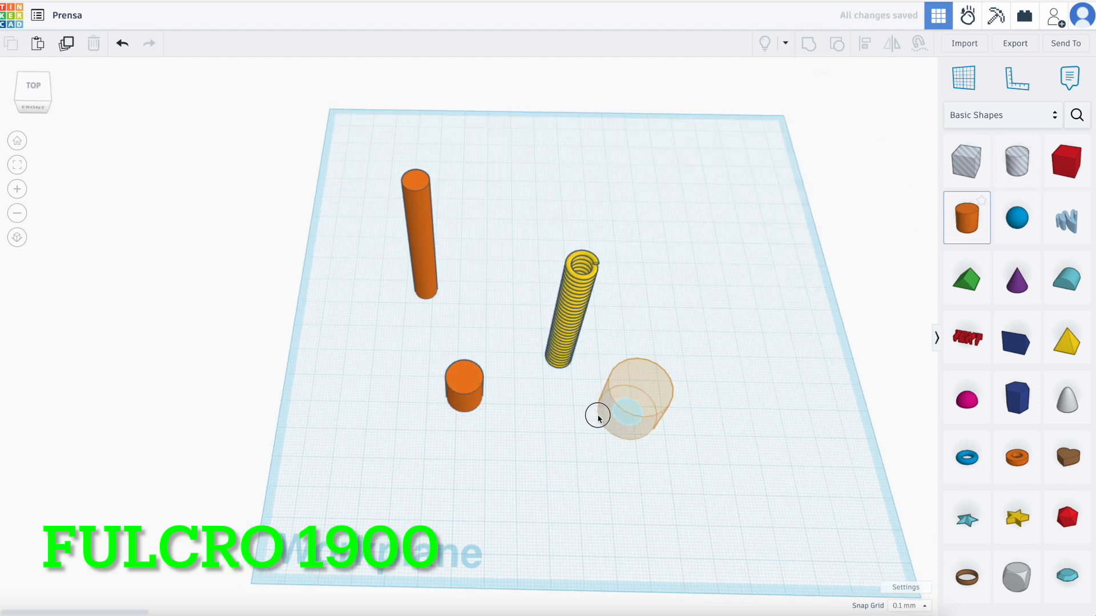
pyautogui.click(550, 416)
pyautogui.moveTo(846, 184); pyautogui.dragTo(910, 183)
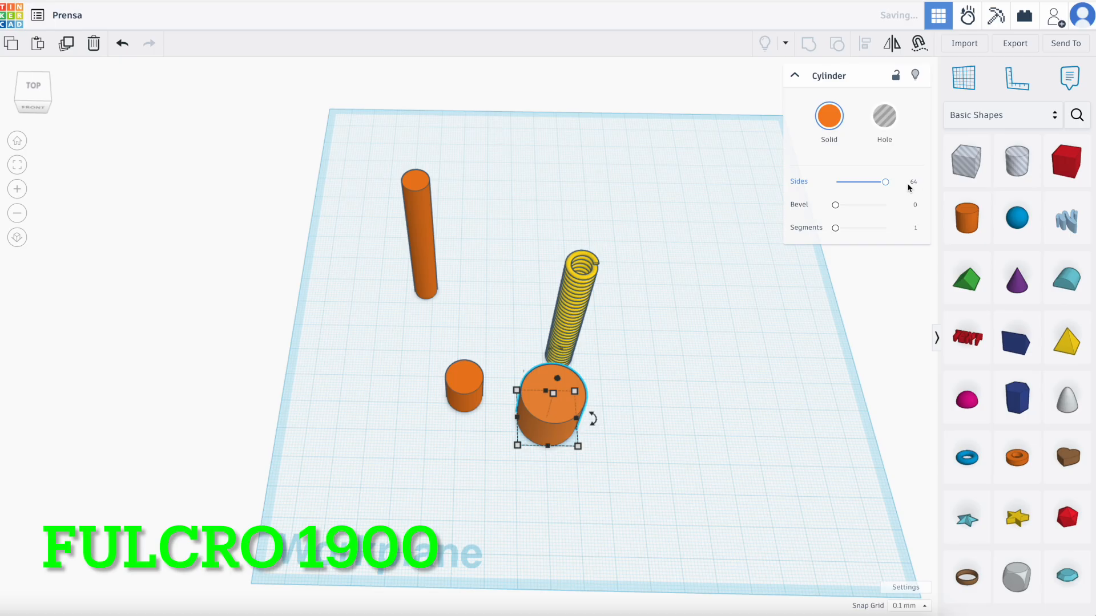
# Duplicate the third cylinder and move one of the two sideways clear of the other, using a 1.0 mm snap grid
pyautogui.click(64, 44)
pyautogui.click(909, 606)
pyautogui.click(911, 531)
pyautogui.moveTo(551, 408); pyautogui.dragTo(605, 408)
pyautogui.press('Right')
pyautogui.press('Right')
pyautogui.press('Right')
pyautogui.press('Right')
pyautogui.press('Right')
pyautogui.press('Right')
pyautogui.press('Right')
pyautogui.press('Right')
pyautogui.press('Right')
pyautogui.press('Right')
pyautogui.press('Right')
pyautogui.press('Right')
pyautogui.press('Right')
# Shrink the cylinder nearest the yellow coil to 3 mm wide and reduce its depth to make a thin pin
pyautogui.click(551, 426)
pyautogui.click(578, 446)
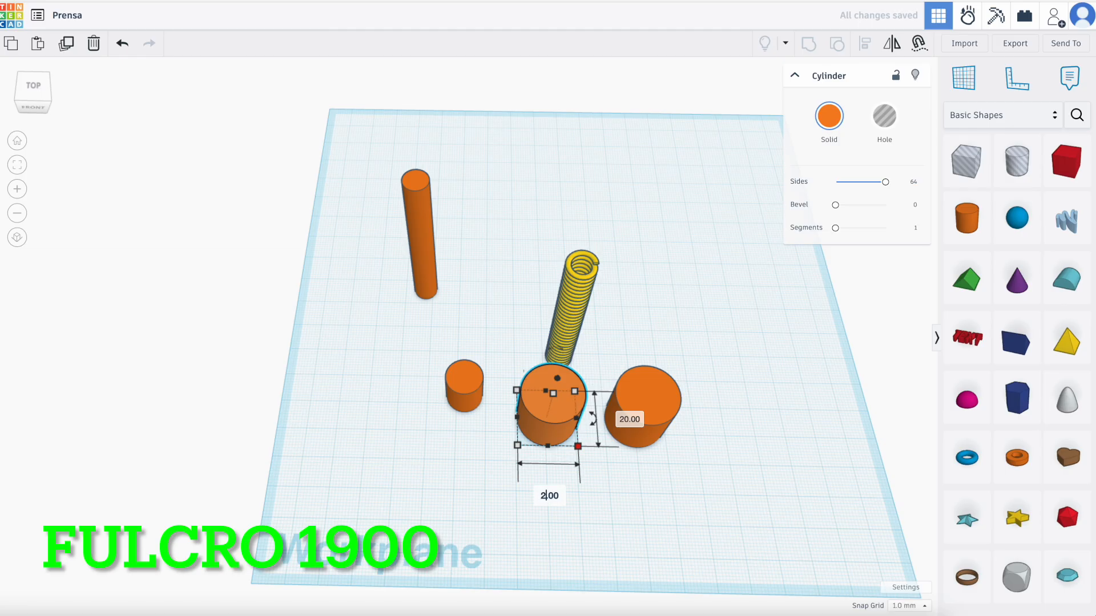
pyautogui.write('3')
pyautogui.press('Tab')
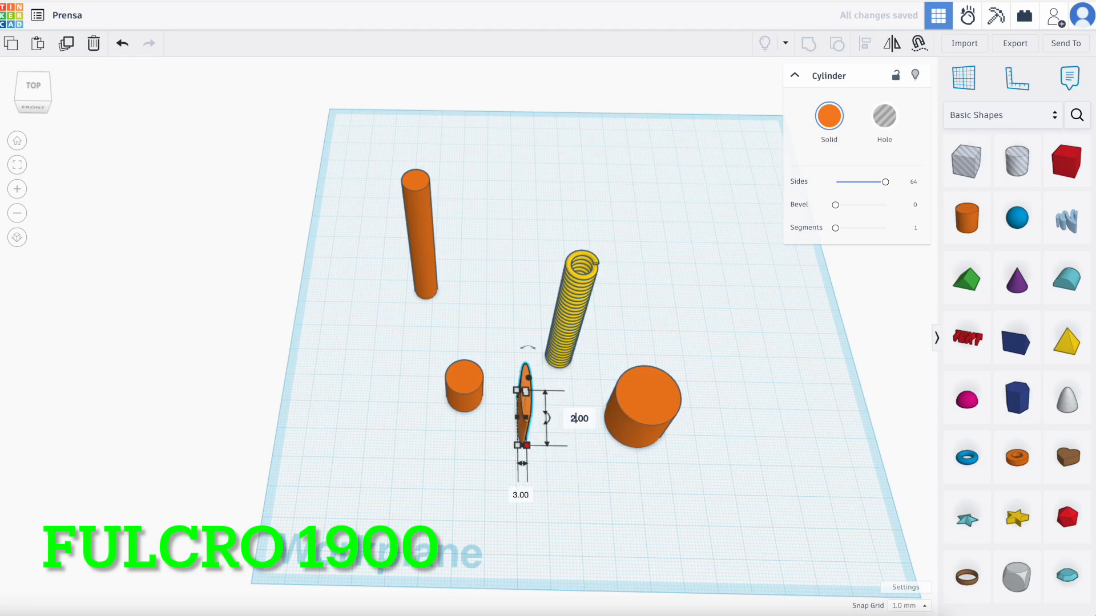
pyautogui.press('Return')
# Duplicate the thin pin and move the copy towards the front of the workplane
pyautogui.click(64, 45)
pyautogui.press('Down')
pyautogui.press('Down')
pyautogui.press('Down')
pyautogui.press('Down')
pyautogui.press('Down')
pyautogui.press('Down')
pyautogui.press('Down')
pyautogui.press('Down')
pyautogui.press('Down')
pyautogui.press('Down')
pyautogui.moveTo(592, 497); pyautogui.dragTo(664, 470, button='right')
pyautogui.click(664, 471)
pyautogui.scroll(3, 663, 471)
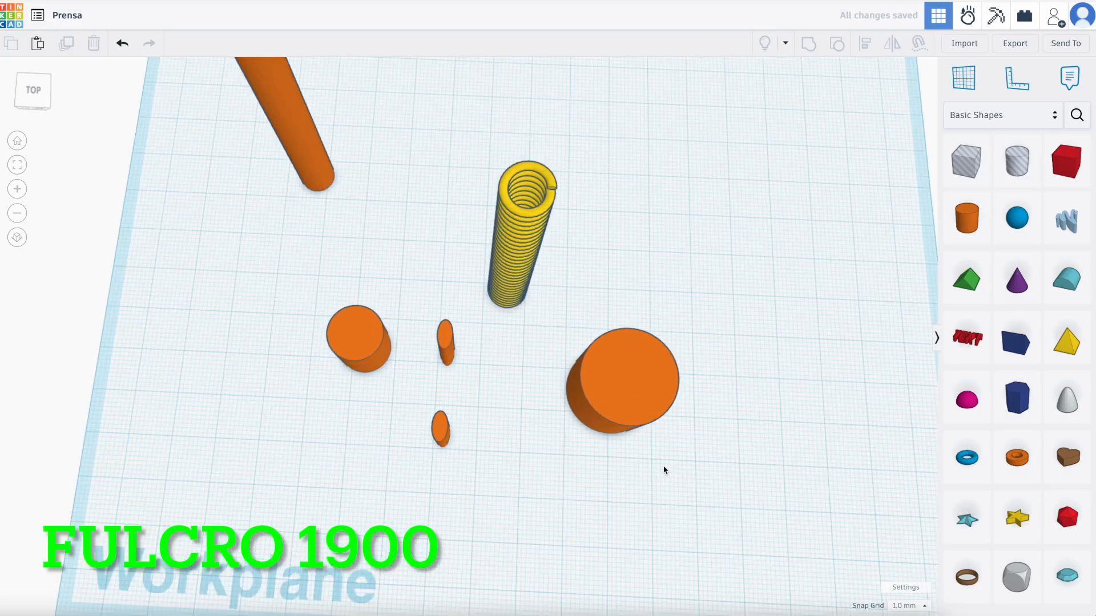
# Resize the large cylinder to 2 mm wide and 22 mm deep to make a spacer bar, and recolour it blue
pyautogui.click(633, 354)
pyautogui.click(662, 388)
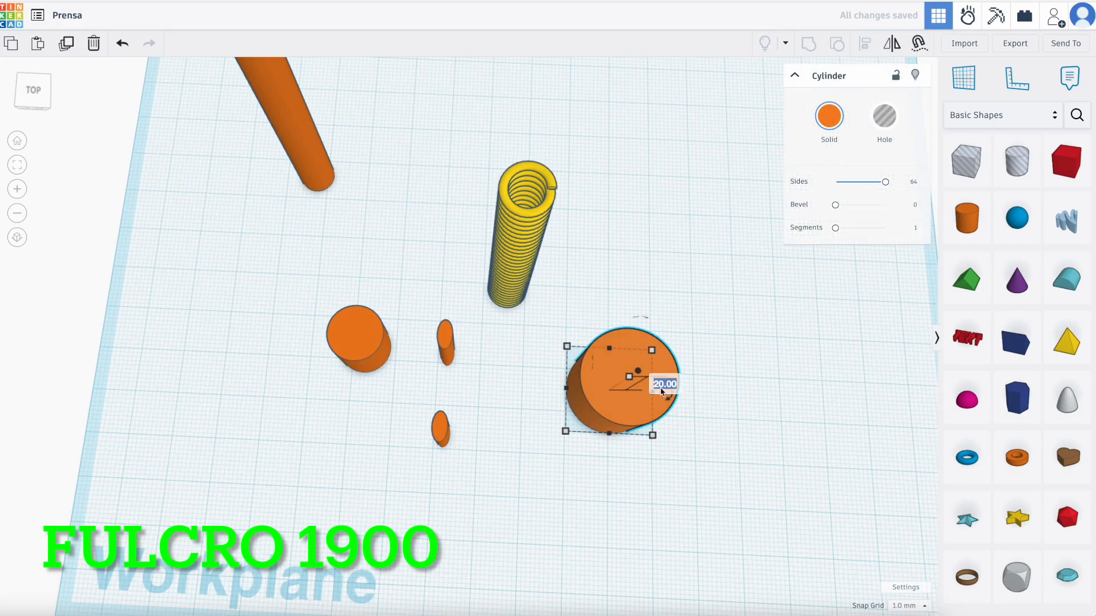
pyautogui.press('Return')
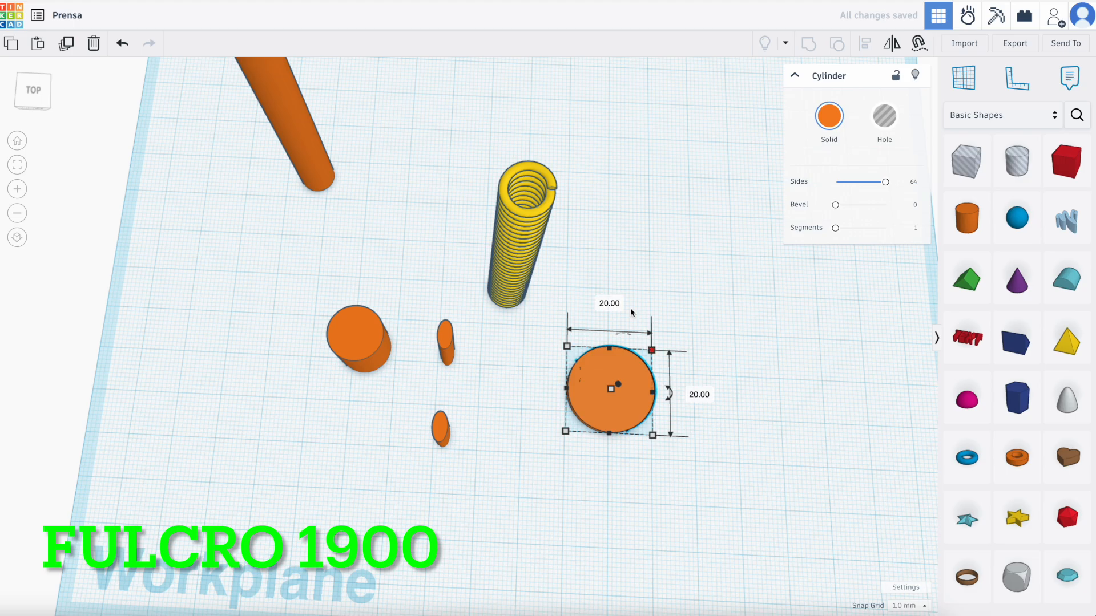
pyautogui.press('BackSpace')
pyautogui.press('Return')
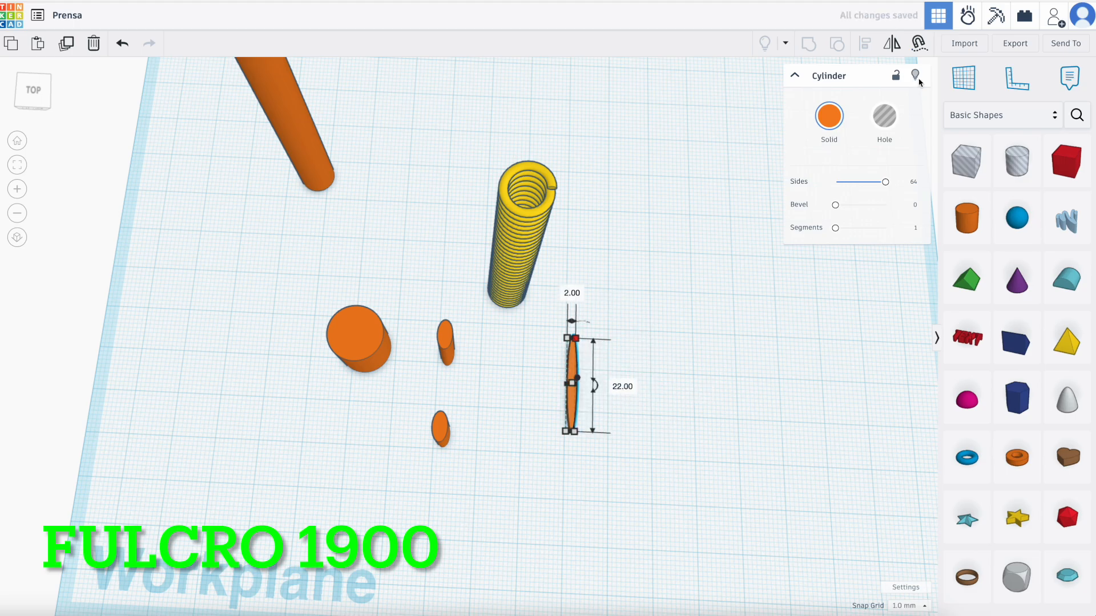
pyautogui.click(829, 116)
pyautogui.click(819, 238)
pyautogui.click(506, 514)
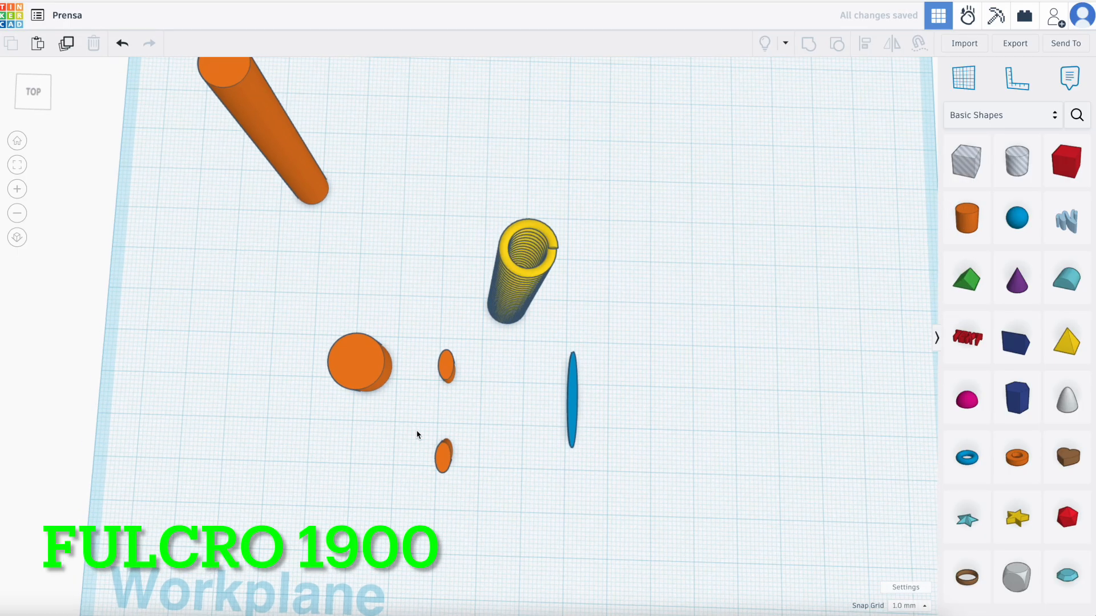
# Align the front pin with the blue bar, centred across its width and flush with its front end, and group the two
pyautogui.moveTo(416, 430); pyautogui.dragTo(624, 519)
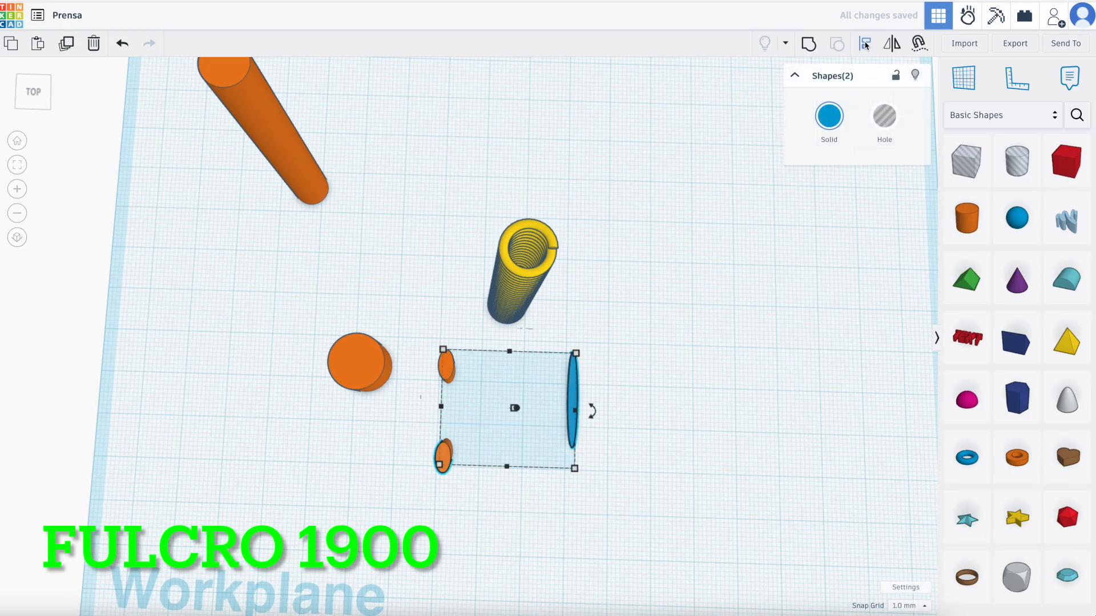
pyautogui.click(865, 43)
pyautogui.click(507, 478)
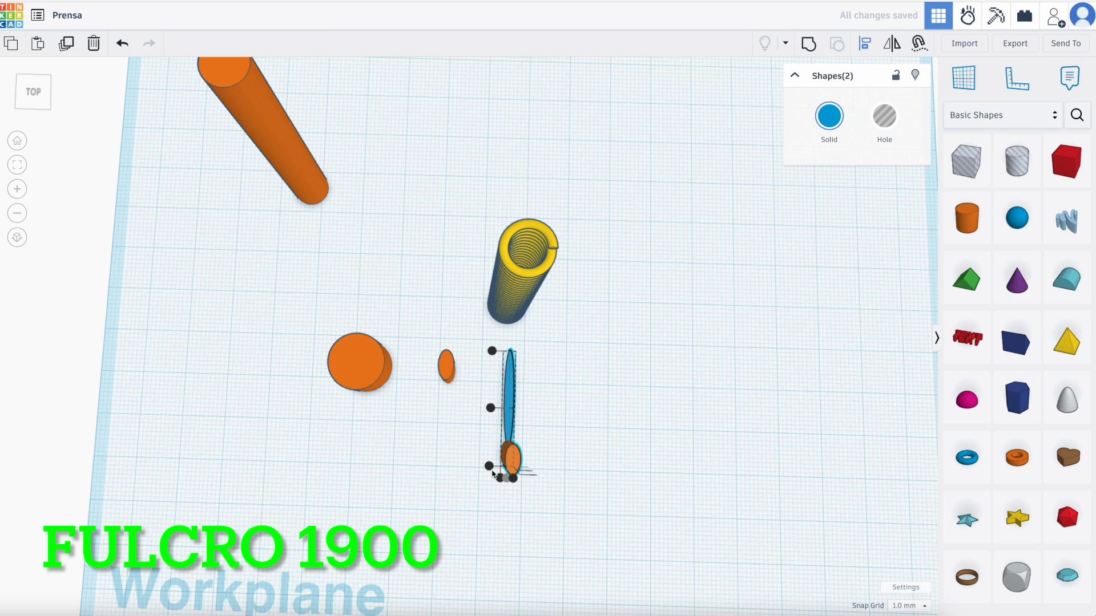
pyautogui.click(456, 471)
pyautogui.moveTo(479, 439); pyautogui.dragTo(543, 489)
pyautogui.click(809, 50)
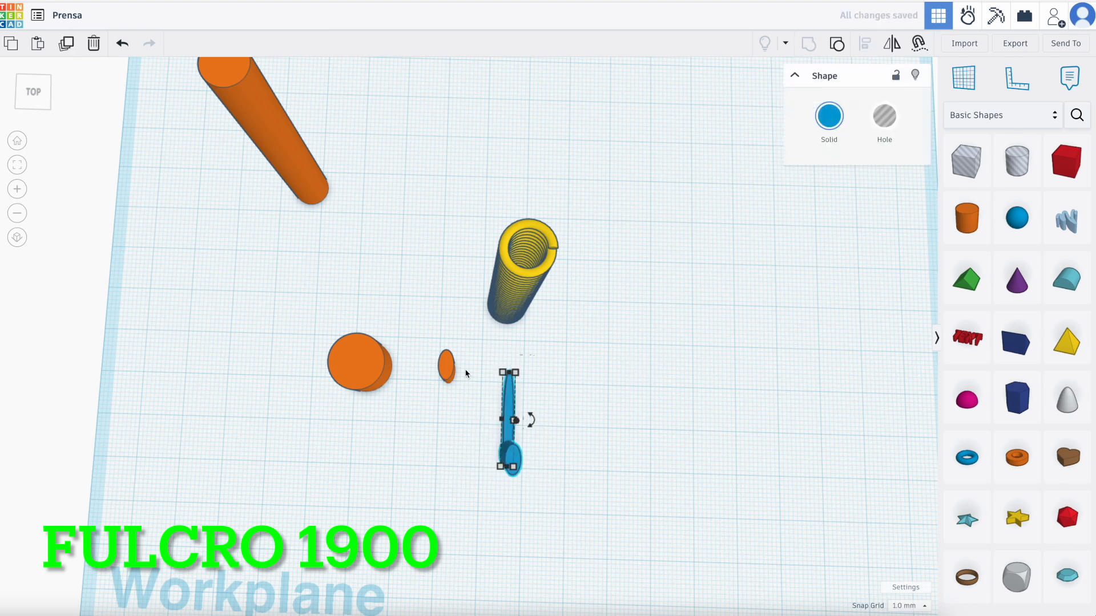
# Align the remaining pin with the blue bar, centred across its width and flush with its rear end
pyautogui.click(432, 354)
pyautogui.moveTo(432, 355); pyautogui.dragTo(551, 479)
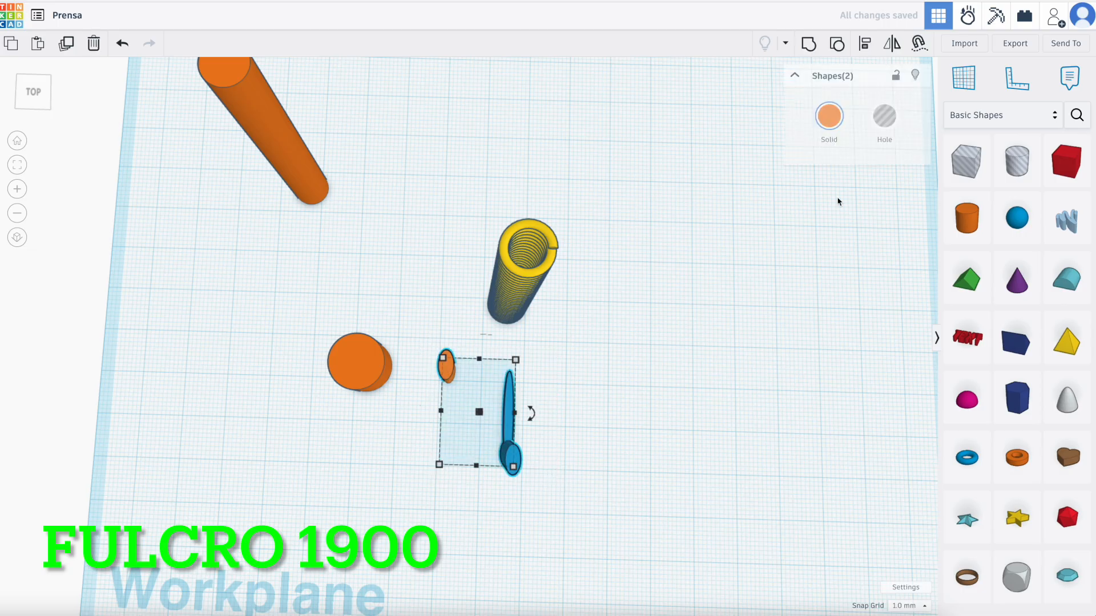
pyautogui.click(868, 45)
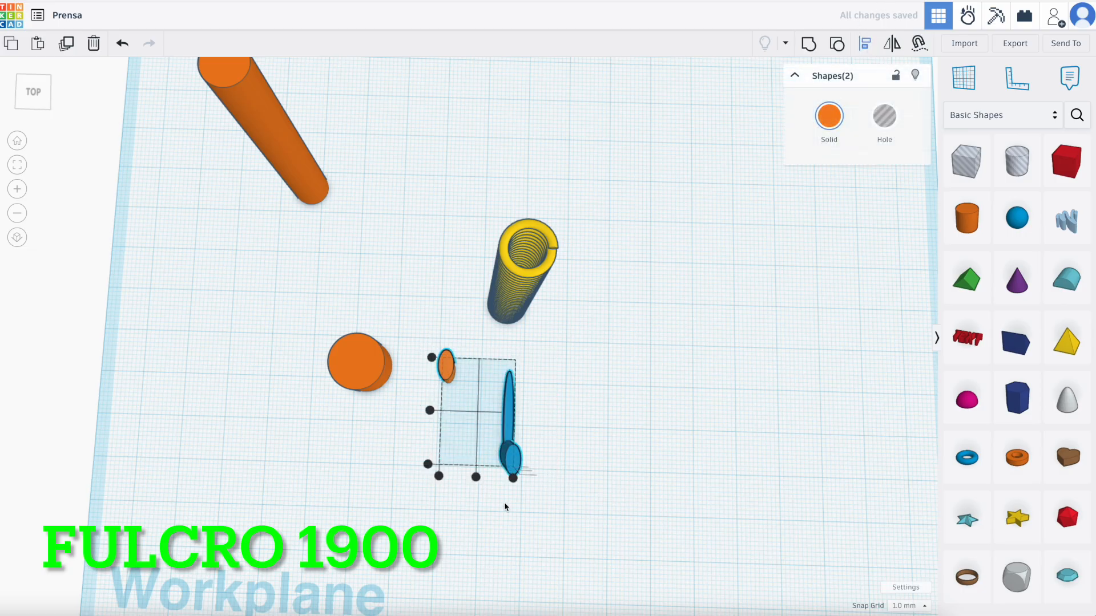
pyautogui.click(476, 477)
pyautogui.click(471, 413)
pyautogui.click(478, 411)
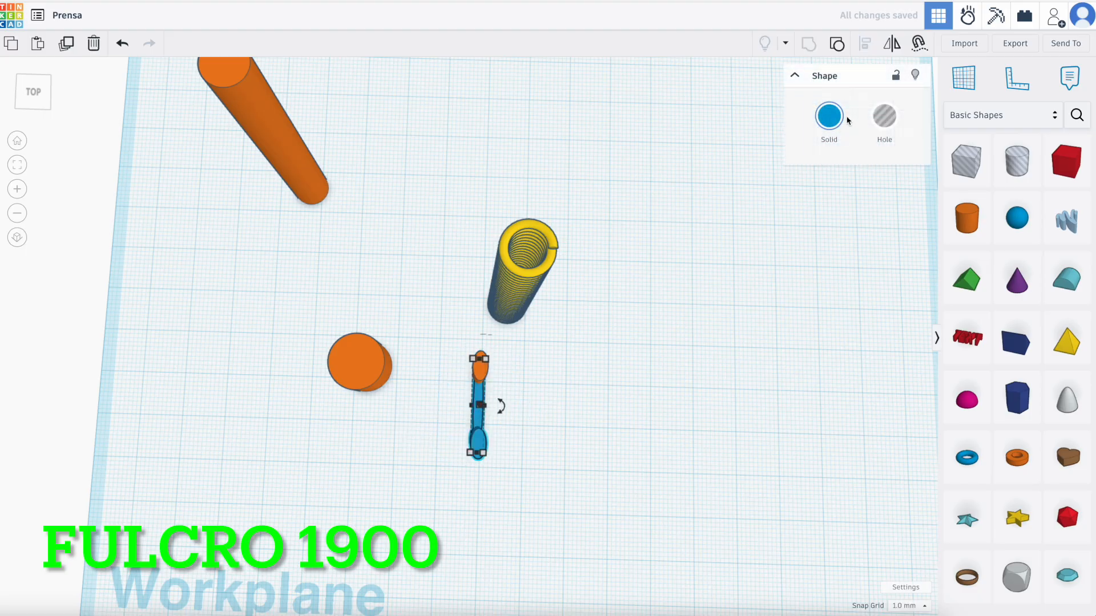
# Separate the blue bar from the pins and delete it, leaving only the two spaced pins
pyautogui.moveTo(436, 345); pyautogui.dragTo(543, 481)
pyautogui.click(543, 481)
pyautogui.click(478, 404)
pyautogui.press('Delete')
# Duplicate the pair of pins rotated by 60° and repeat the duplication to form a ring of six pins
pyautogui.moveTo(455, 345); pyautogui.dragTo(505, 471)
pyautogui.click(66, 43)
pyautogui.moveTo(501, 407); pyautogui.dragTo(554, 407)
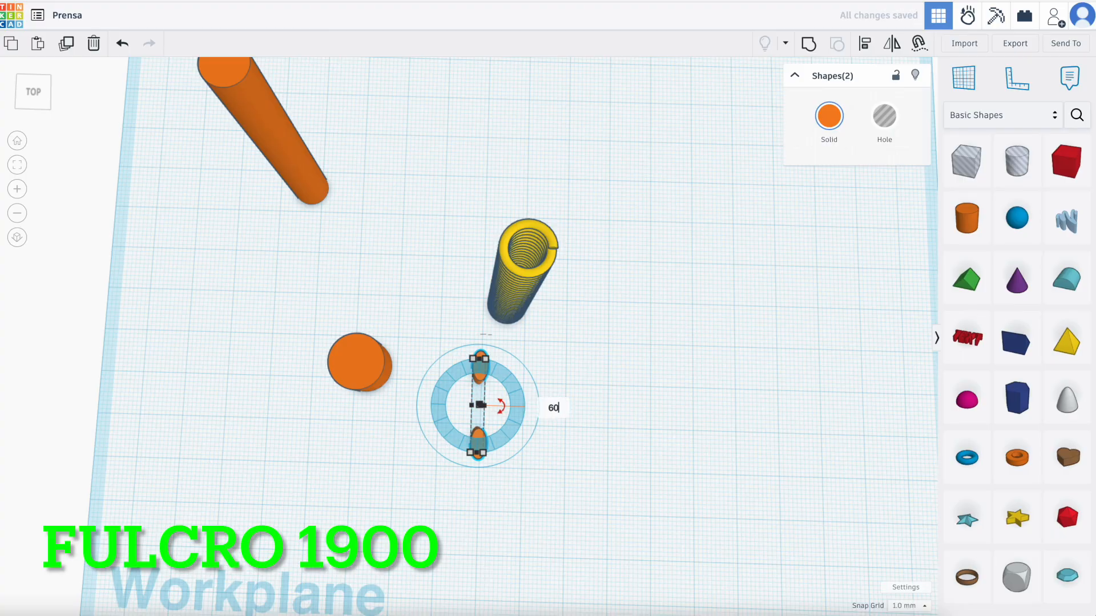
pyautogui.write('60')
pyautogui.press('Return')
pyautogui.click(66, 43)
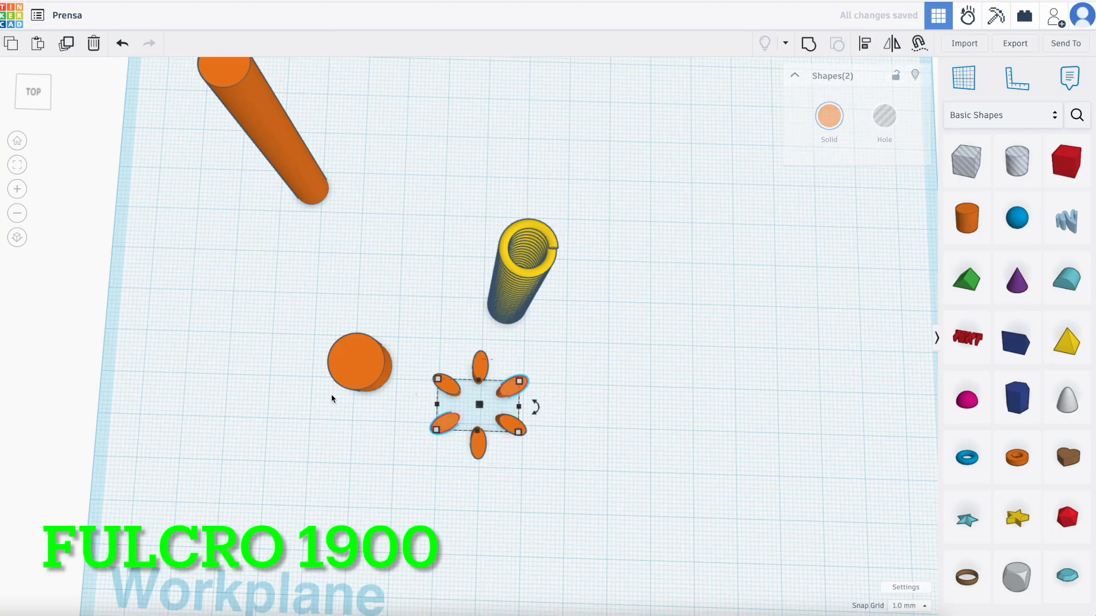
# Group the six pins of the ring and turn them into a hole shape
pyautogui.click(425, 456)
pyautogui.moveTo(427, 355); pyautogui.dragTo(540, 460)
pyautogui.moveTo(611, 460); pyautogui.dragTo(626, 406, button='right')
pyautogui.click(808, 46)
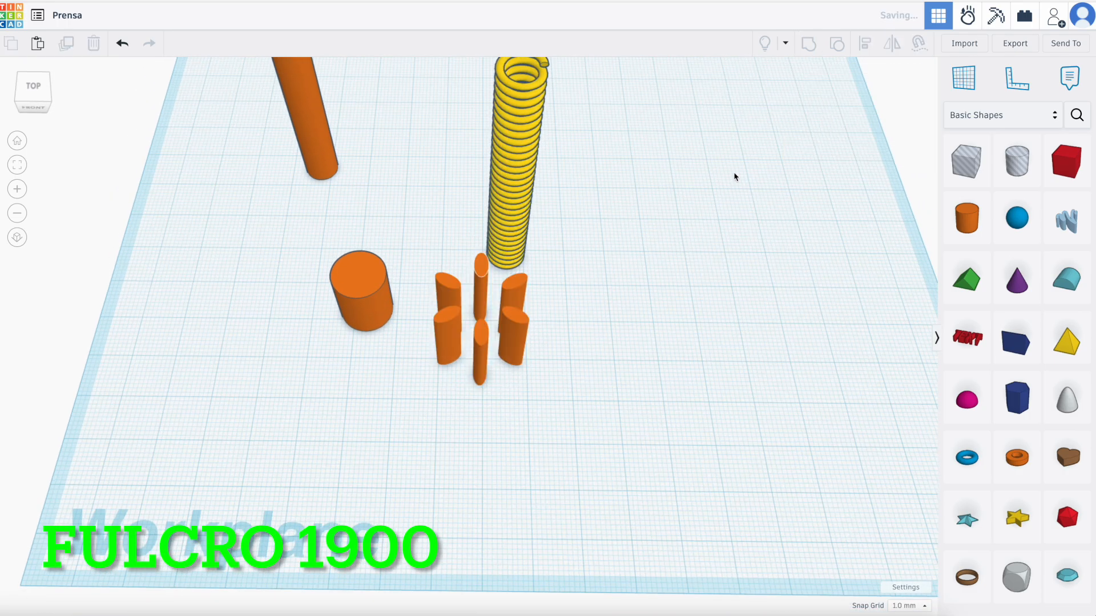
pyautogui.click(879, 122)
pyautogui.click(599, 284)
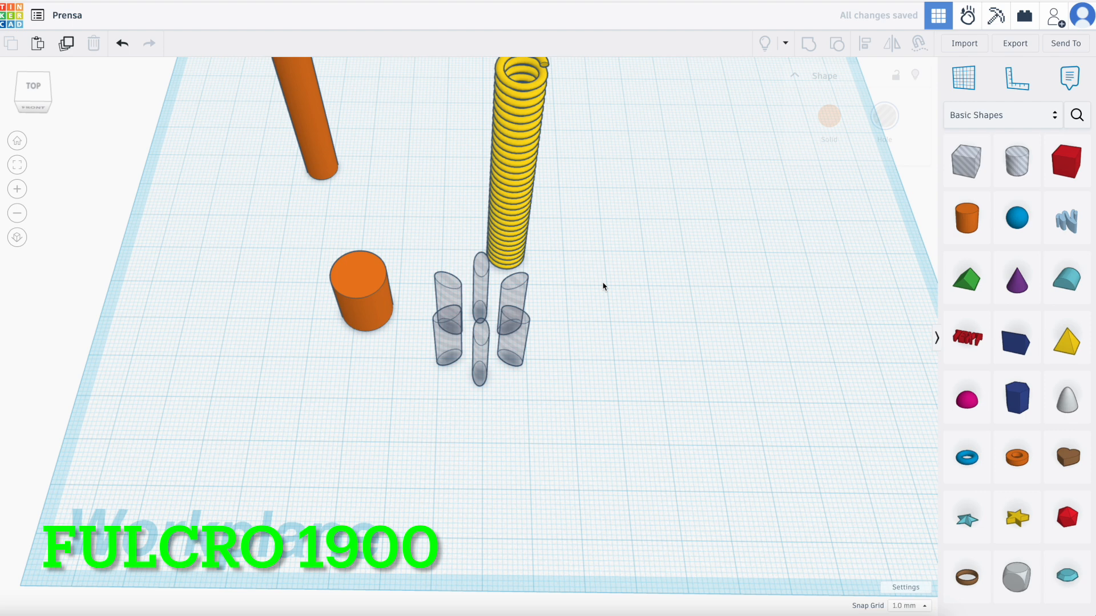
# Align the ring of hole pins and the short orange cylinder on their centres in width and depth
pyautogui.moveTo(601, 286); pyautogui.dragTo(571, 297, button='right')
pyautogui.moveTo(286, 350); pyautogui.dragTo(492, 443)
pyautogui.click(864, 44)
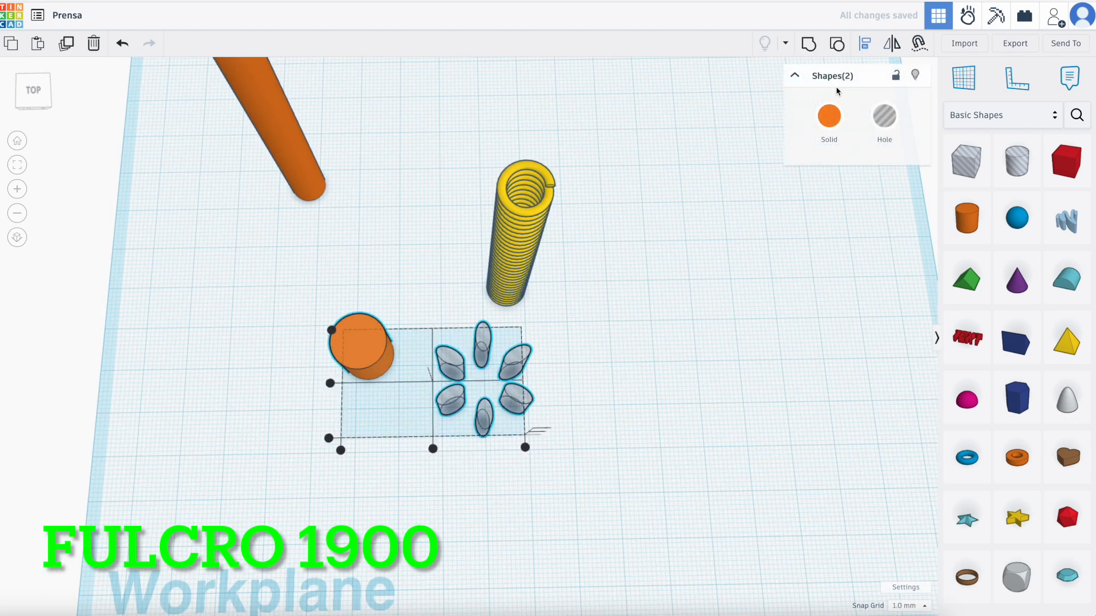
pyautogui.click(330, 385)
pyautogui.click(433, 448)
pyautogui.click(303, 452)
pyautogui.moveTo(383, 384); pyautogui.dragTo(501, 441)
pyautogui.moveTo(514, 448); pyautogui.dragTo(789, 124, button='right')
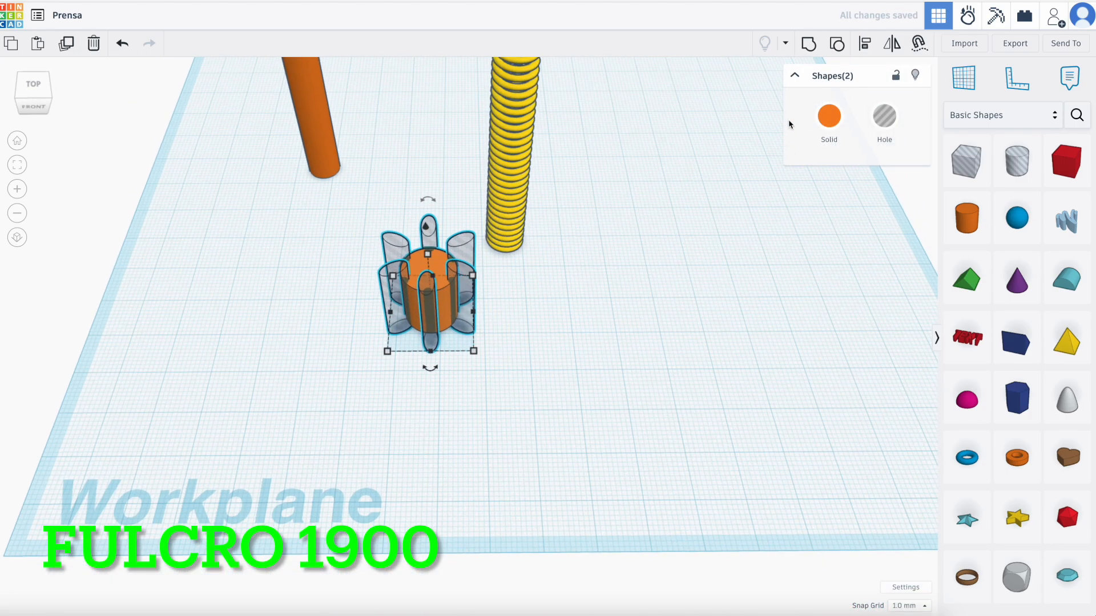
# Group the cylinder with the hole pins to cut six grip grooves into the screw head
pyautogui.click(808, 46)
pyautogui.scroll(2, 591, 274)
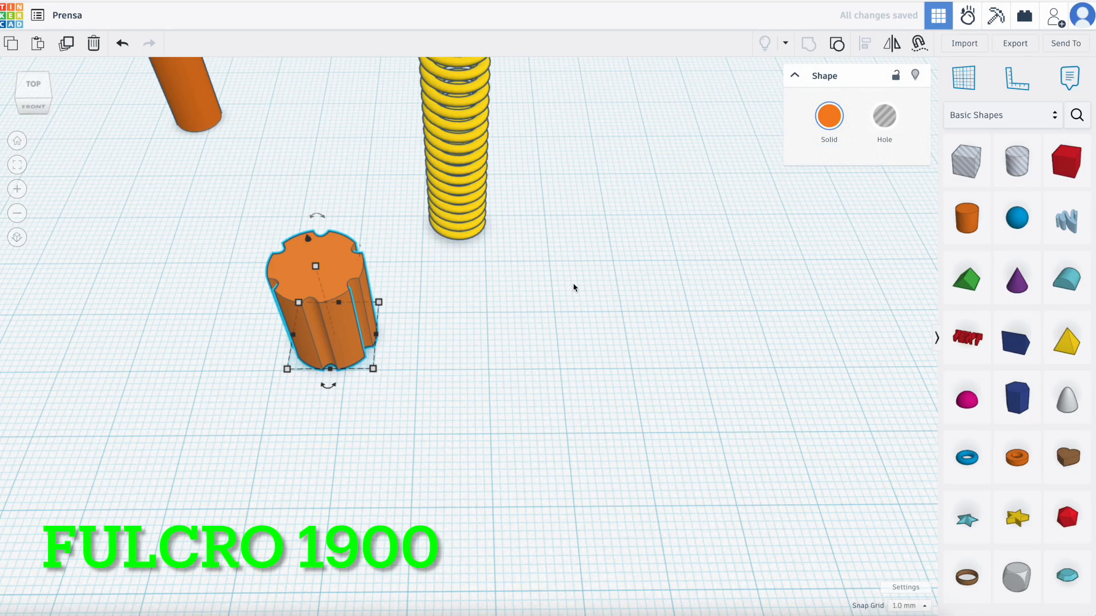
pyautogui.scroll(-3, 575, 288)
pyautogui.click(574, 289)
# Align the long cylinder, the yellow coil and the grooved head on their centres in width and depth
pyautogui.scroll(-2, 574, 289)
pyautogui.moveTo(379, 115); pyautogui.dragTo(574, 317)
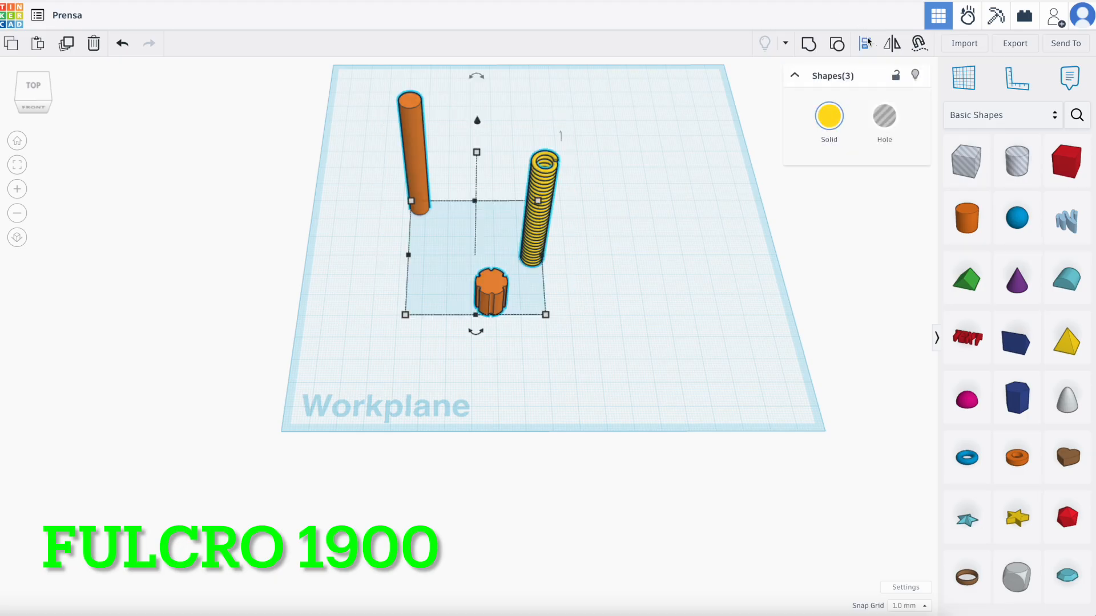
pyautogui.click(865, 43)
pyautogui.click(393, 255)
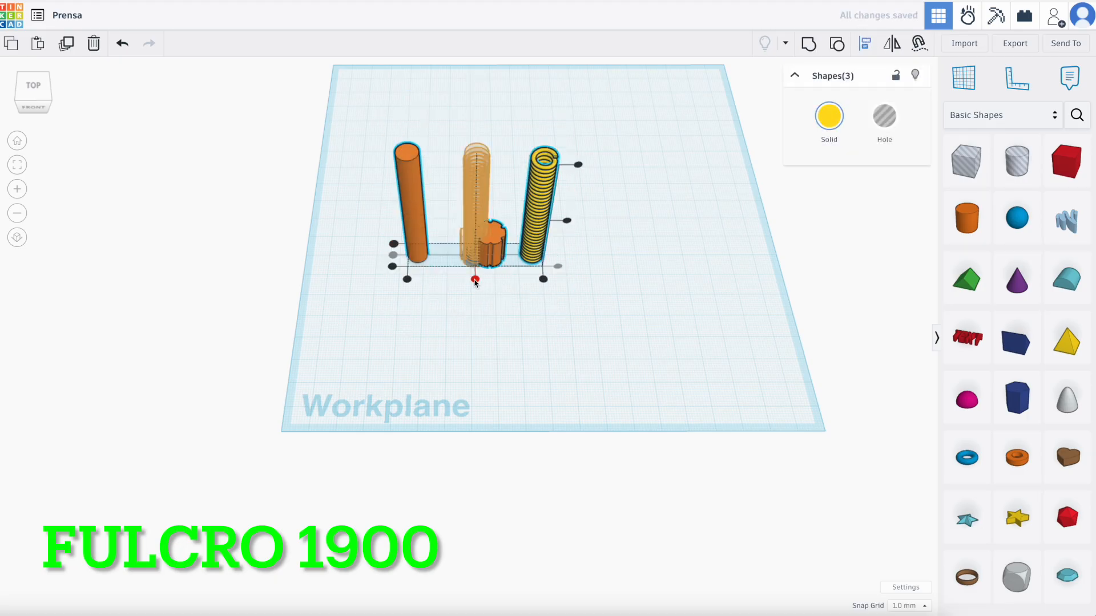
pyautogui.click(475, 279)
pyautogui.click(440, 226)
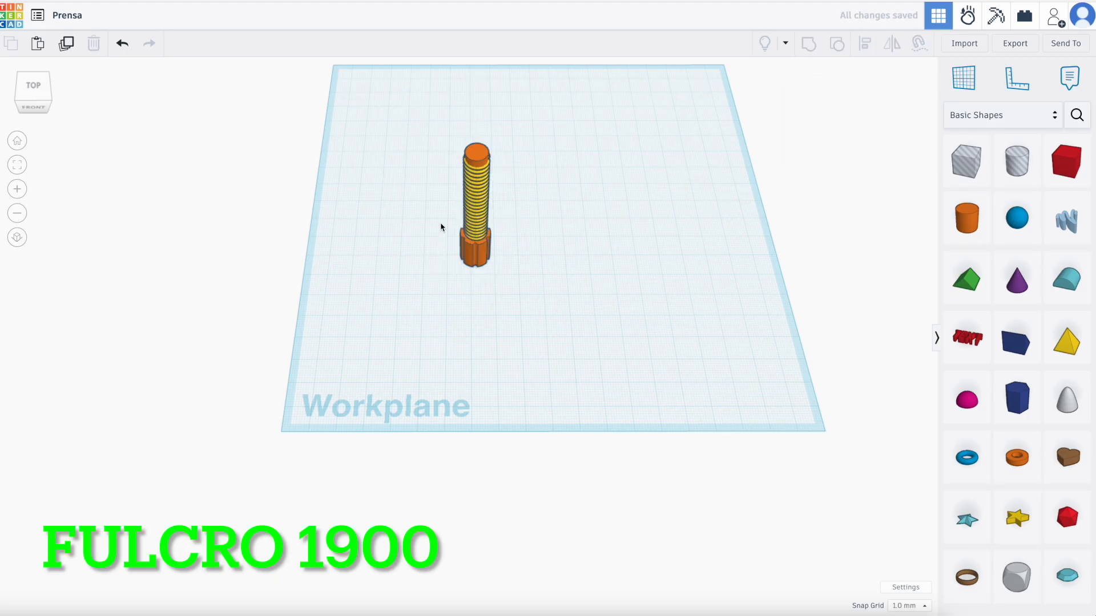
# Group the long cylinder, coil and grooved head into a single screw
pyautogui.moveTo(505, 273); pyautogui.dragTo(527, 275)
pyautogui.moveTo(549, 264); pyautogui.dragTo(546, 220, button='right')
pyautogui.scroll(4, 482, 194)
pyautogui.scroll(2, 538, 176)
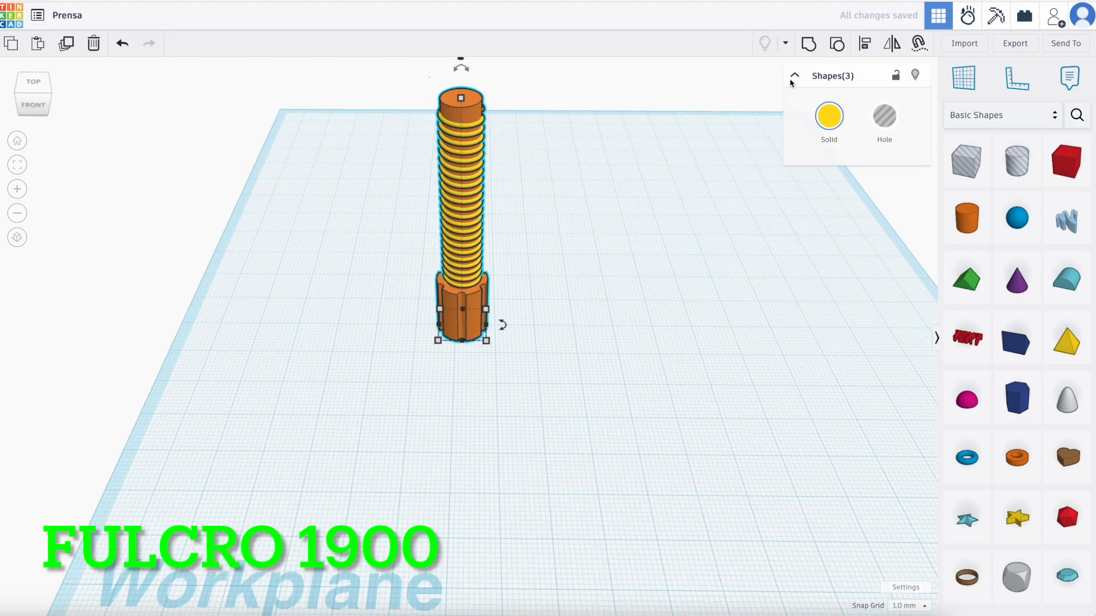
pyautogui.click(812, 50)
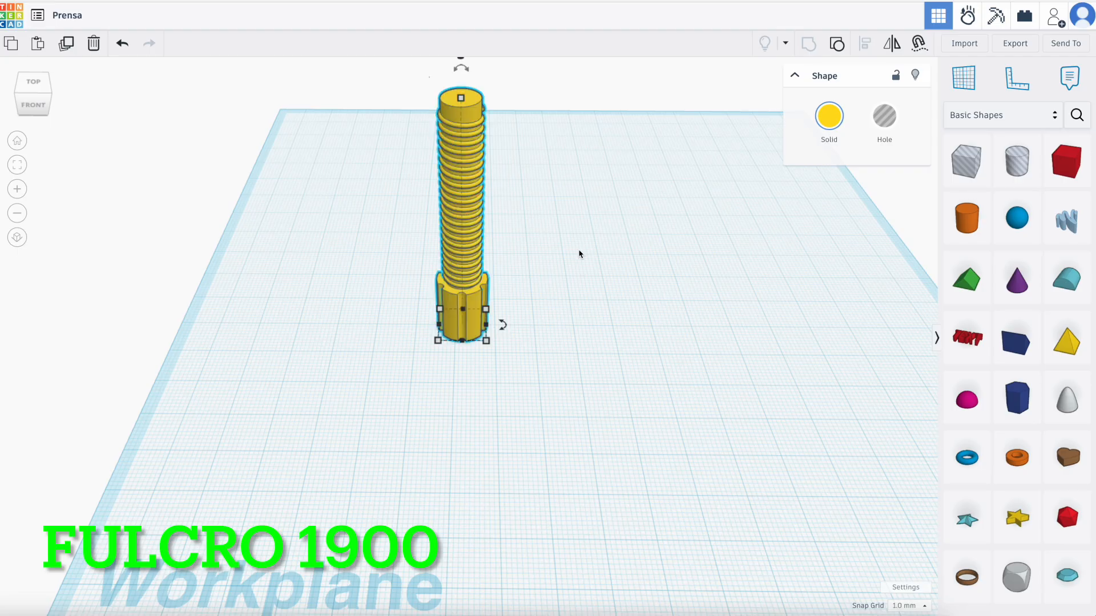
# Move the finished screw sideways to free space on the workplane
pyautogui.hotkey('shift', 'Left')
pyautogui.hotkey('shift', 'Left')
pyautogui.hotkey('shift', 'Left')
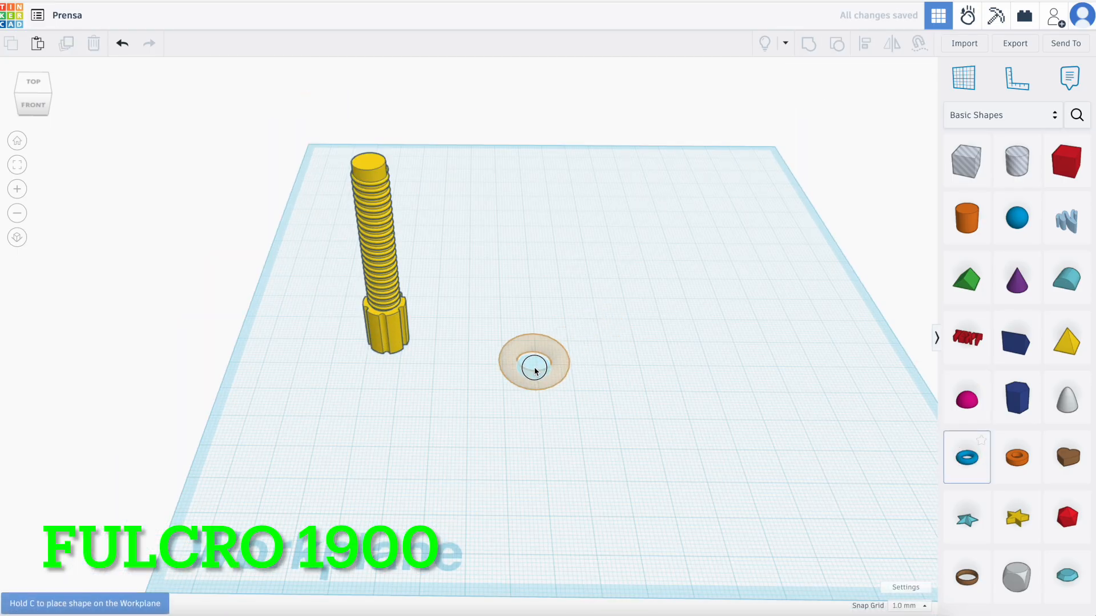
# Add a torus beside the screw and set its sides and steps to 24
pyautogui.click(536, 359)
pyautogui.moveTo(670, 360); pyautogui.dragTo(665, 347, button='right')
pyautogui.moveTo(868, 229); pyautogui.dragTo(913, 228)
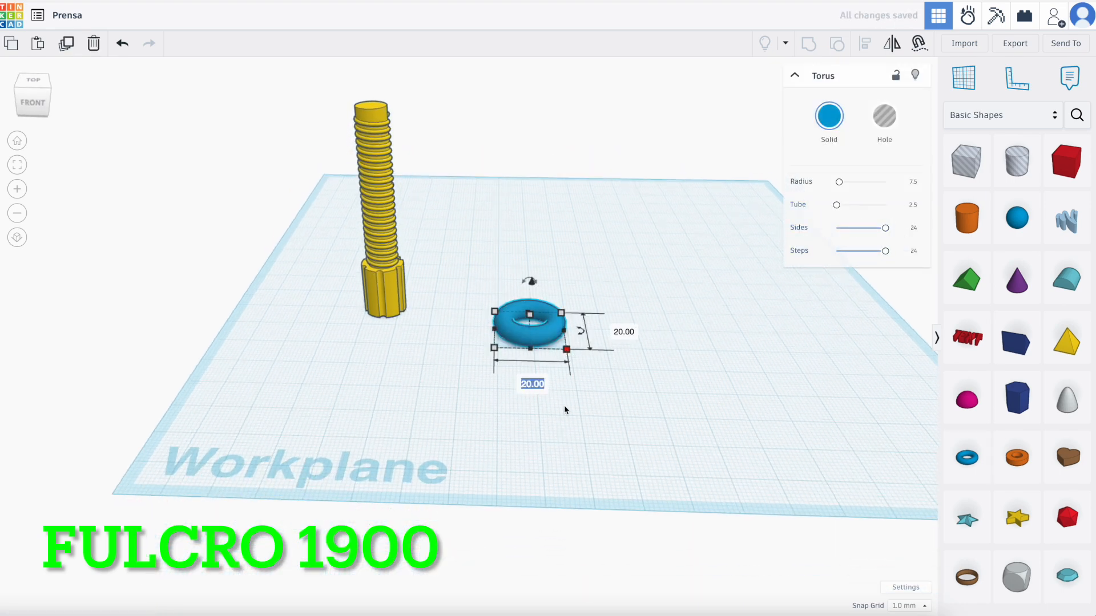
# Resize the torus to 8 mm wide by 8 mm deep and reduce its height to make a thin ring
pyautogui.write('8')
pyautogui.press('Tab')
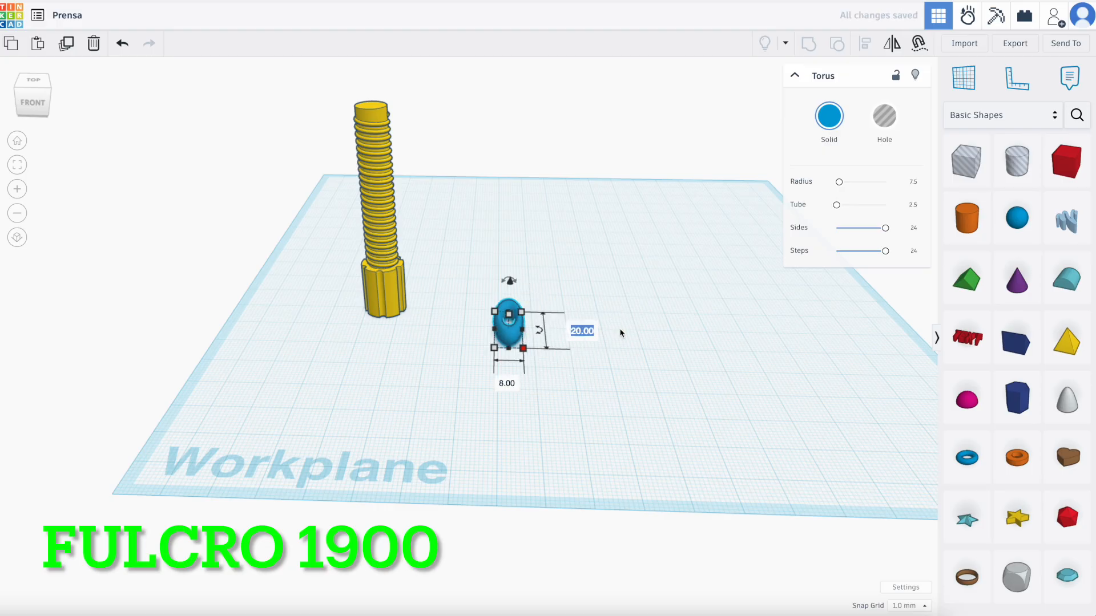
pyautogui.write('8')
pyautogui.press('Return')
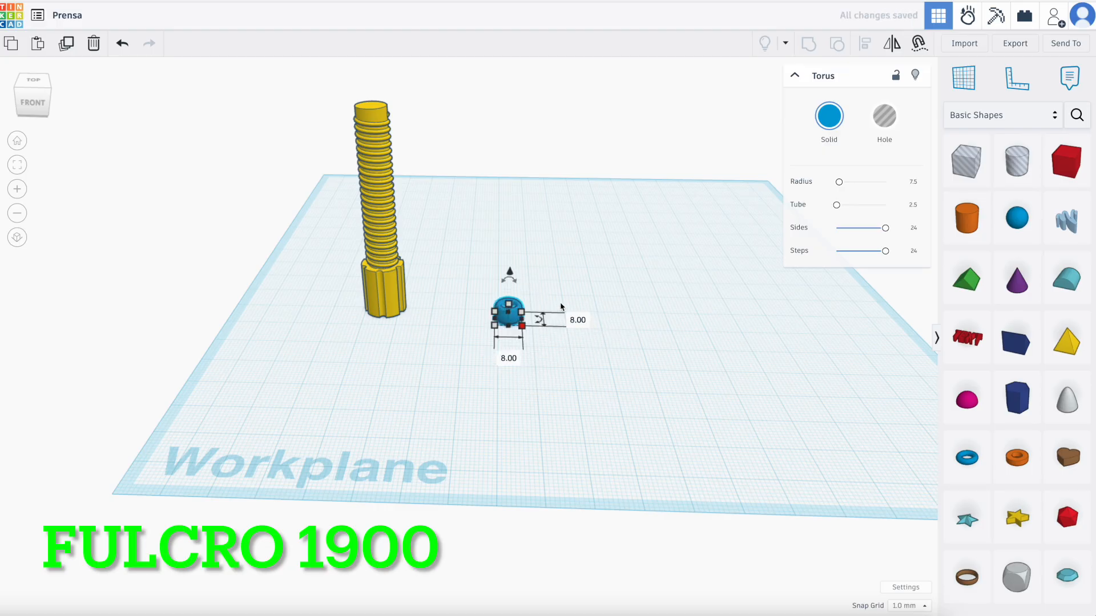
pyautogui.scroll(3, 500, 302)
pyautogui.moveTo(520, 313)
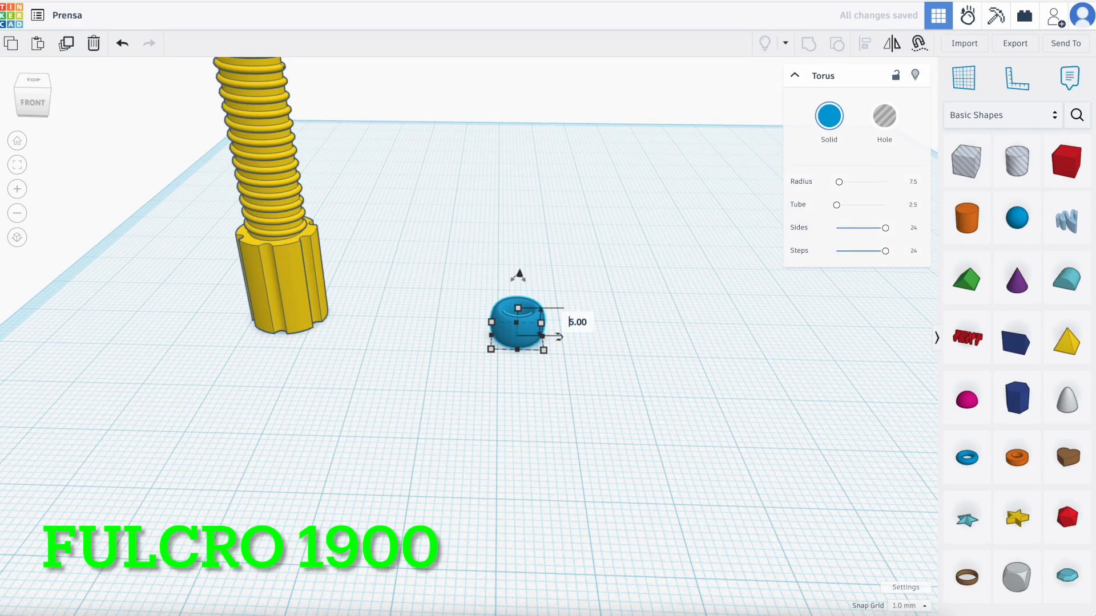
pyautogui.click(579, 409)
pyautogui.scroll(-2, 580, 407)
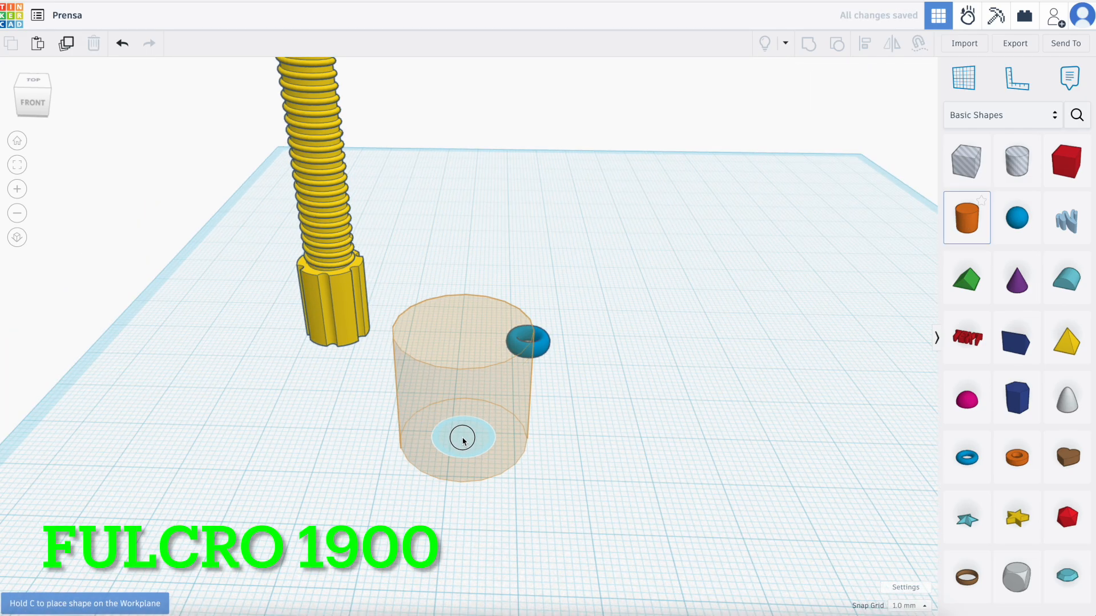
# Add a 64-sided cylinder in front of the torus, 6 mm wide, and reduce its depth to make it round
pyautogui.click(454, 436)
pyautogui.moveTo(843, 182); pyautogui.dragTo(886, 182)
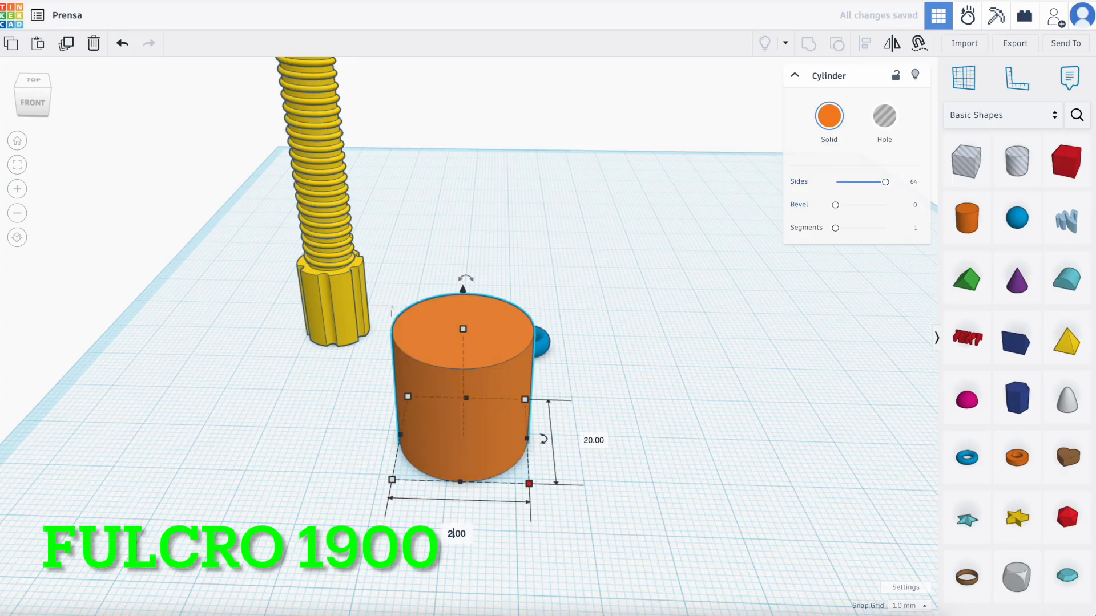
pyautogui.press('Tab')
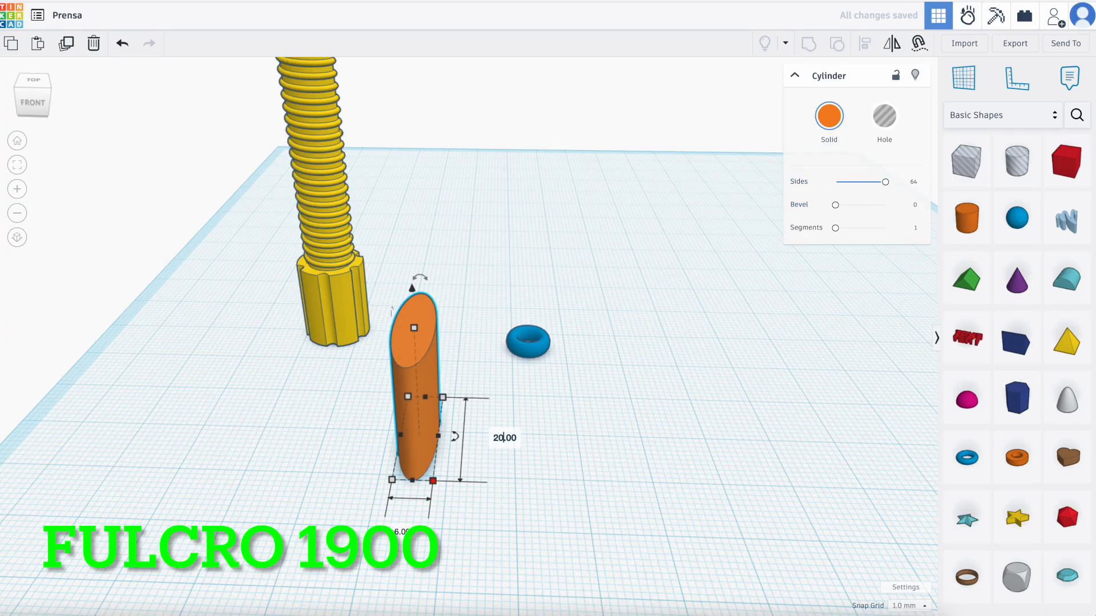
pyautogui.press('Return')
# Reduce the narrow cylinder's height to turn it into a short peg
pyautogui.moveTo(423, 309)
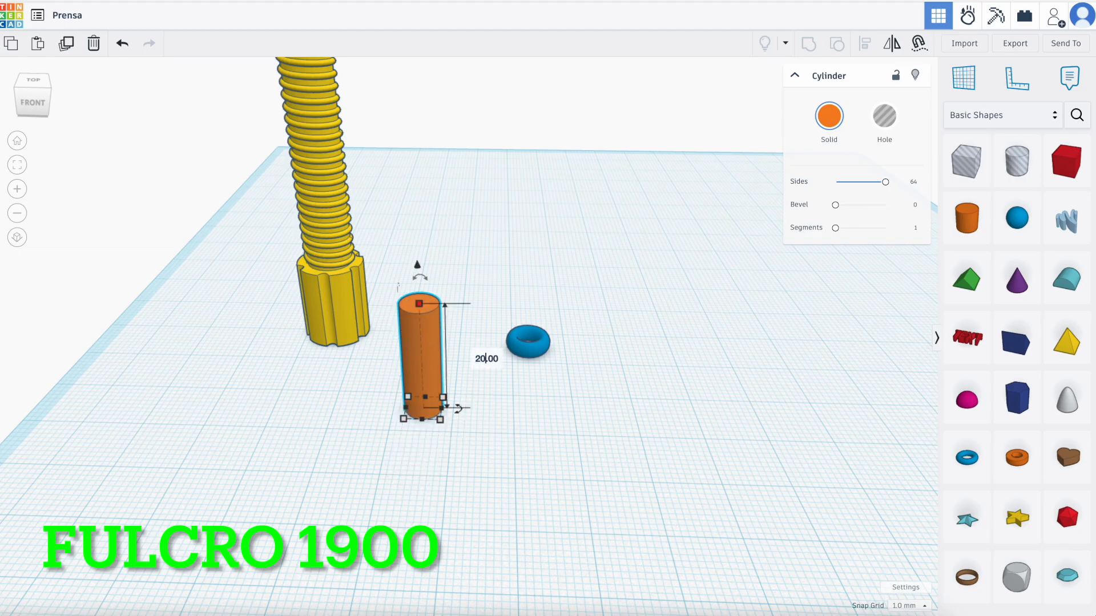
pyautogui.press('Return')
pyautogui.click(553, 430)
pyautogui.scroll(-2, 410, 303)
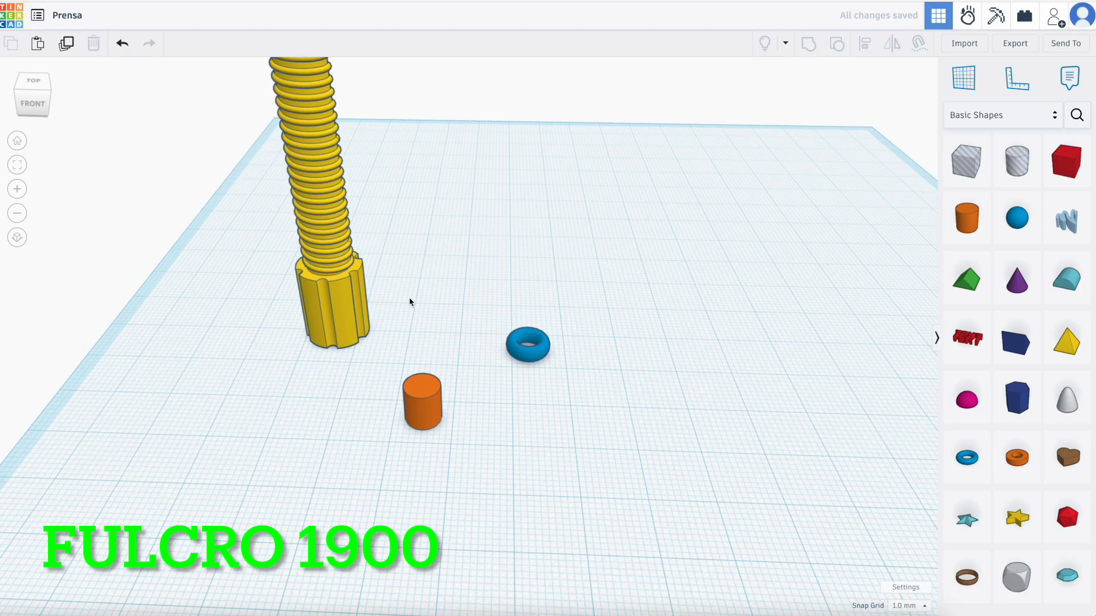
# Centre the torus and the short peg on each other and raise the torus to the peg's top
pyautogui.moveTo(418, 467); pyautogui.dragTo(562, 452)
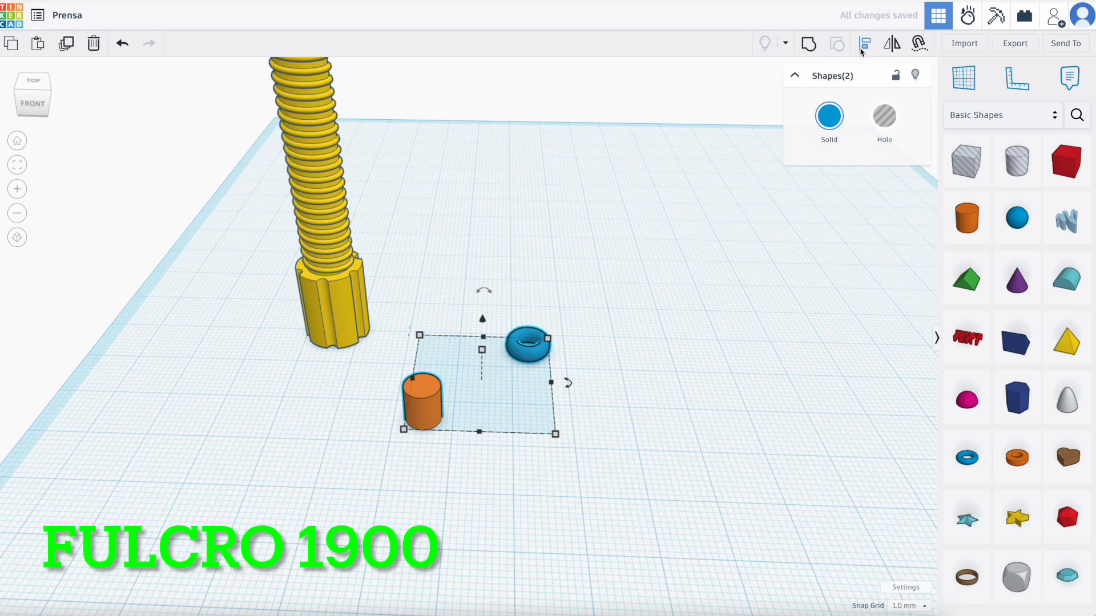
pyautogui.click(865, 43)
pyautogui.click(479, 444)
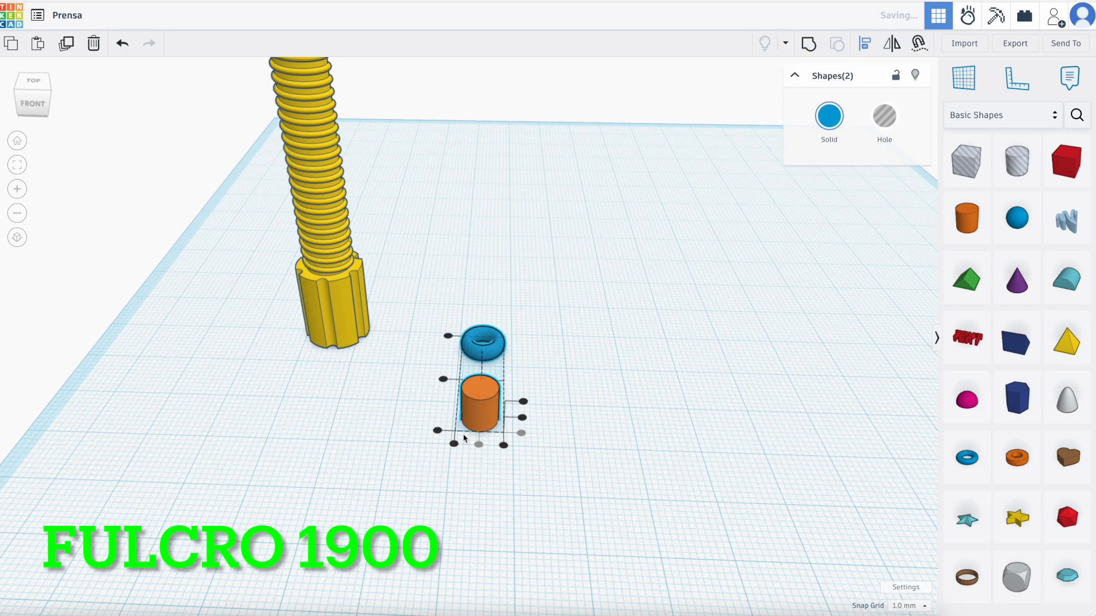
pyautogui.click(443, 380)
pyautogui.moveTo(528, 460); pyautogui.dragTo(531, 412, button='right')
pyautogui.moveTo(416, 394); pyautogui.dragTo(445, 345, button='right')
pyautogui.moveTo(449, 336); pyautogui.dragTo(521, 398)
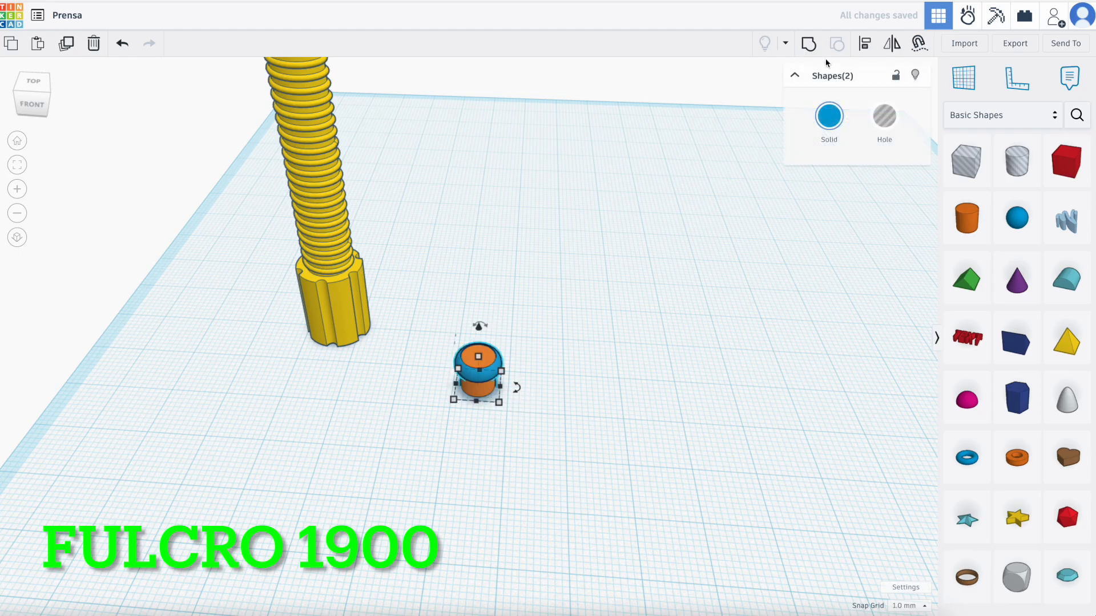
# Group the torus and the short peg into one end piece
pyautogui.click(810, 45)
pyautogui.click(624, 394)
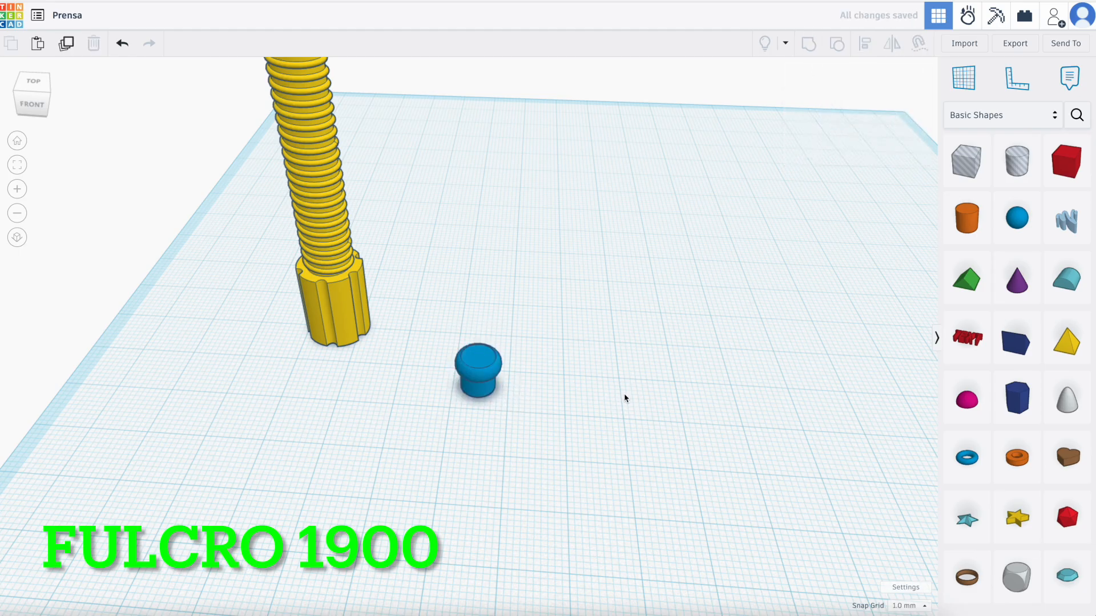
pyautogui.scroll(-2, 624, 394)
pyautogui.moveTo(625, 398); pyautogui.dragTo(637, 415, button='right')
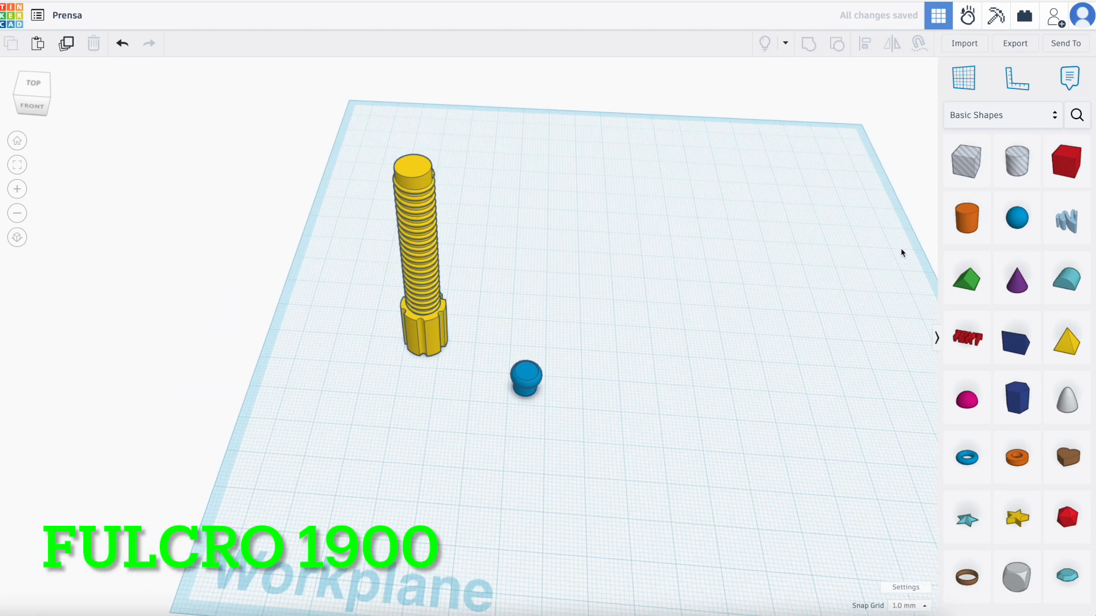
# Place a box hole beside the end piece and reduce its width to make a thin upright slab
pyautogui.moveTo(967, 157); pyautogui.dragTo(591, 393)
pyautogui.click(597, 457)
pyautogui.press('Delete')
pyautogui.press('Return')
# Centre the thin box hole on the end piece in width and depth
pyautogui.moveTo(506, 317); pyautogui.dragTo(606, 424)
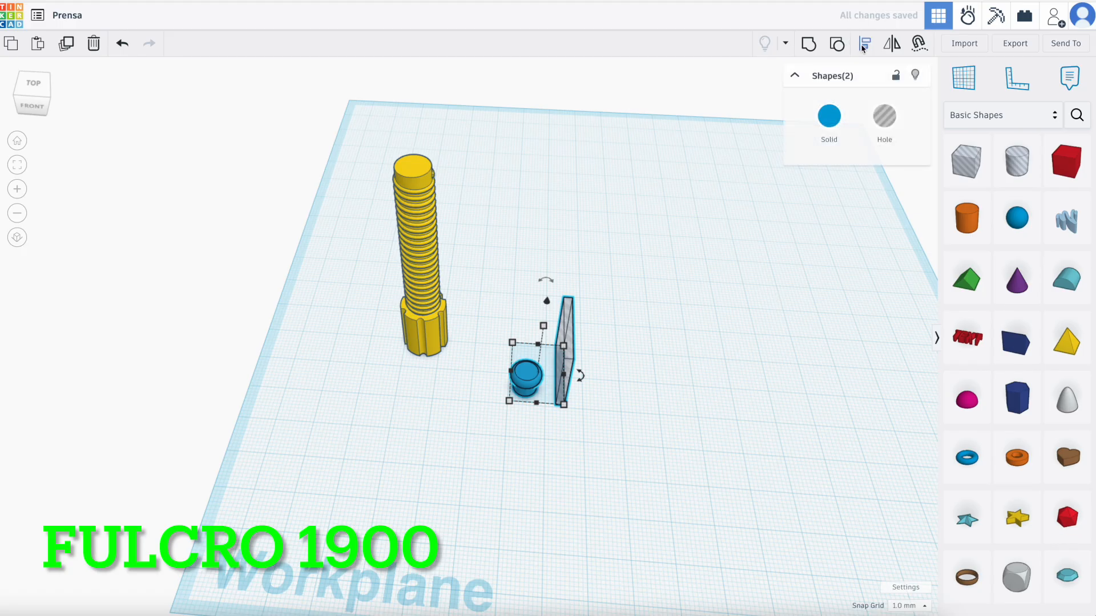
pyautogui.click(862, 43)
pyautogui.click(495, 370)
pyautogui.click(536, 416)
pyautogui.moveTo(577, 450); pyautogui.dragTo(621, 371, button='right')
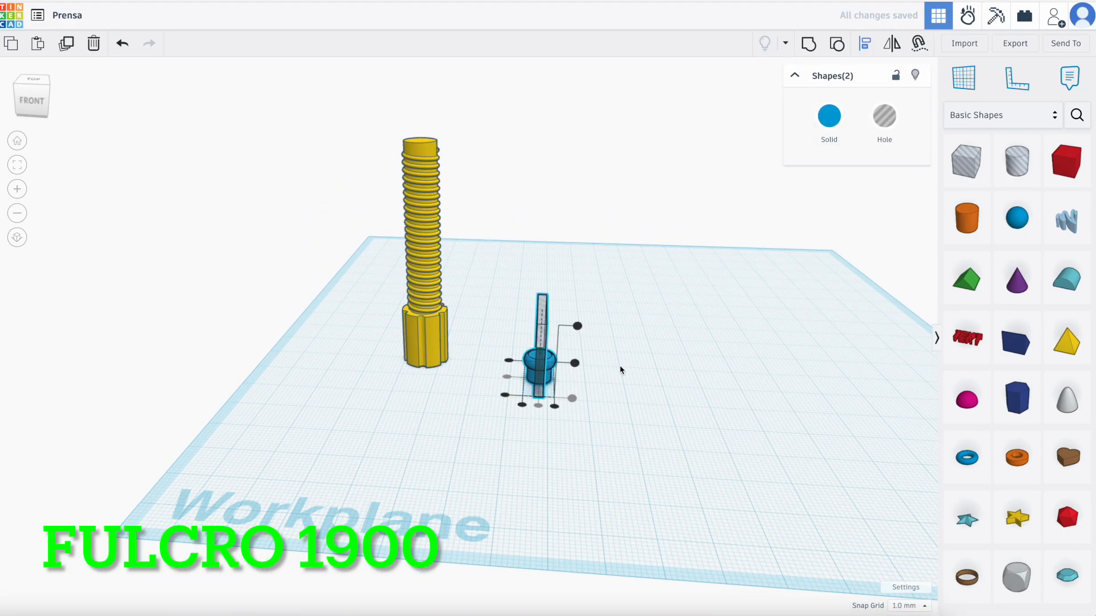
pyautogui.click(619, 366)
# Raise the thin box hole slightly above the workplane
pyautogui.click(539, 344)
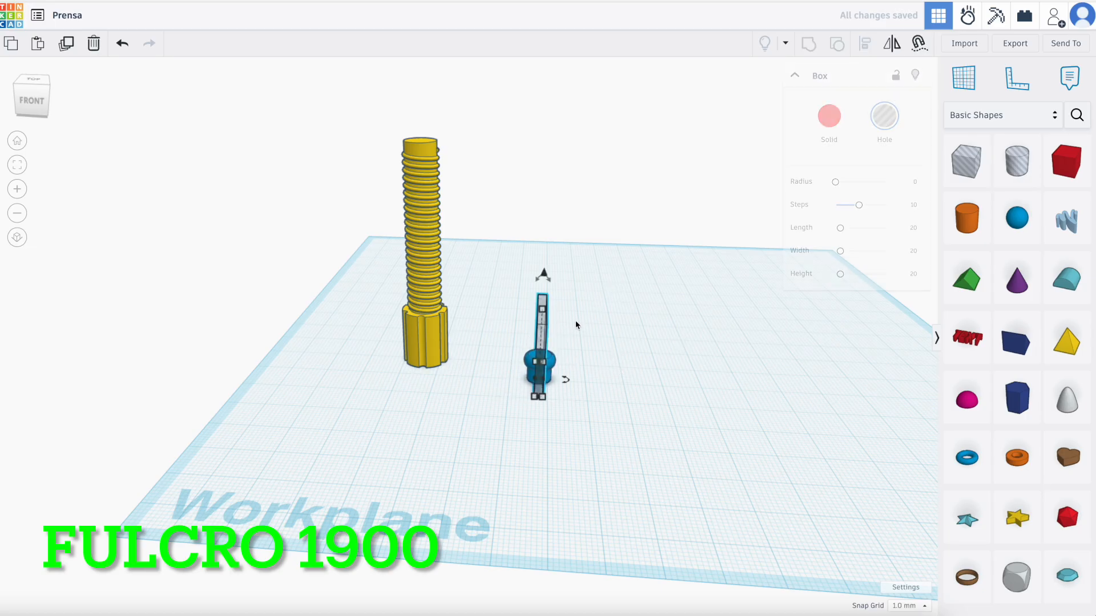
pyautogui.moveTo(544, 278); pyautogui.dragTo(544, 266)
pyautogui.click(487, 360)
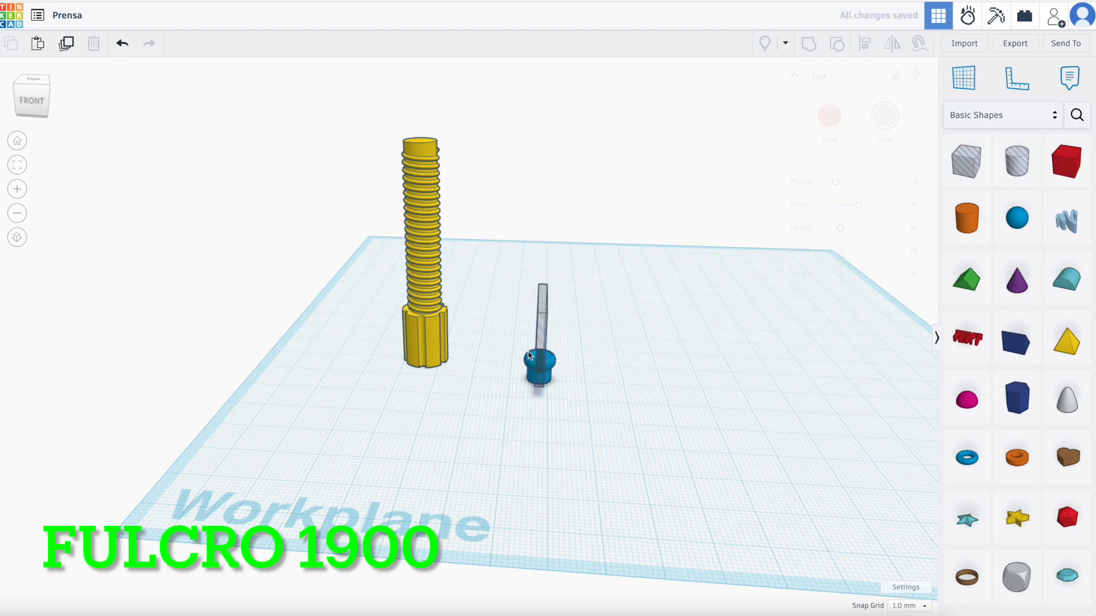
# Group the end piece with the thin box hole to cut a slot through its rounded head
pyautogui.scroll(5, 513, 357)
pyautogui.moveTo(520, 385); pyautogui.dragTo(599, 421)
pyautogui.click(809, 49)
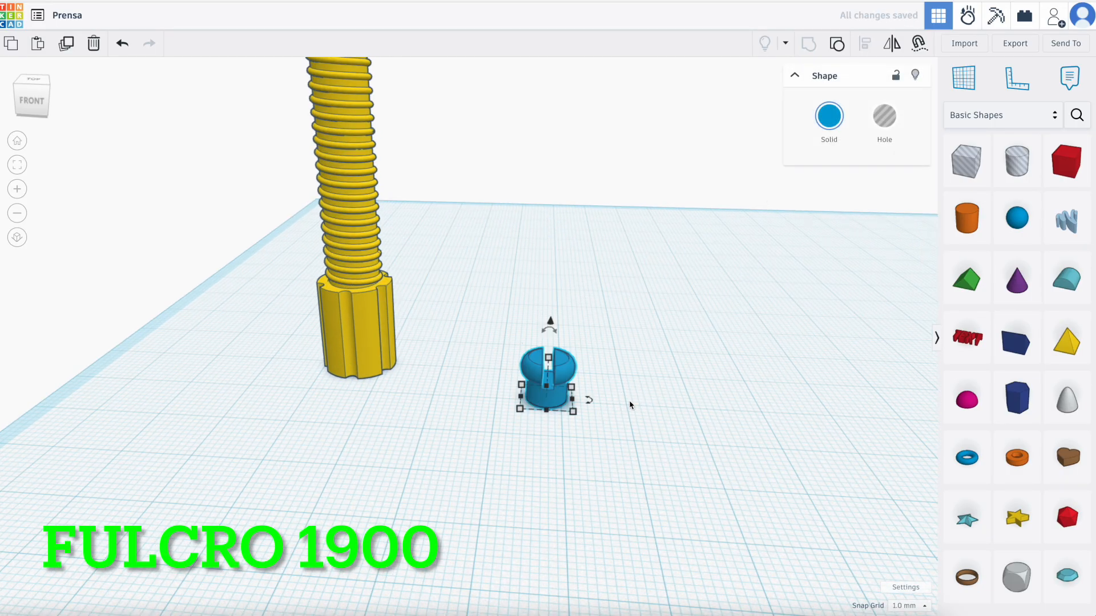
pyautogui.click(688, 380)
pyautogui.scroll(3, 688, 382)
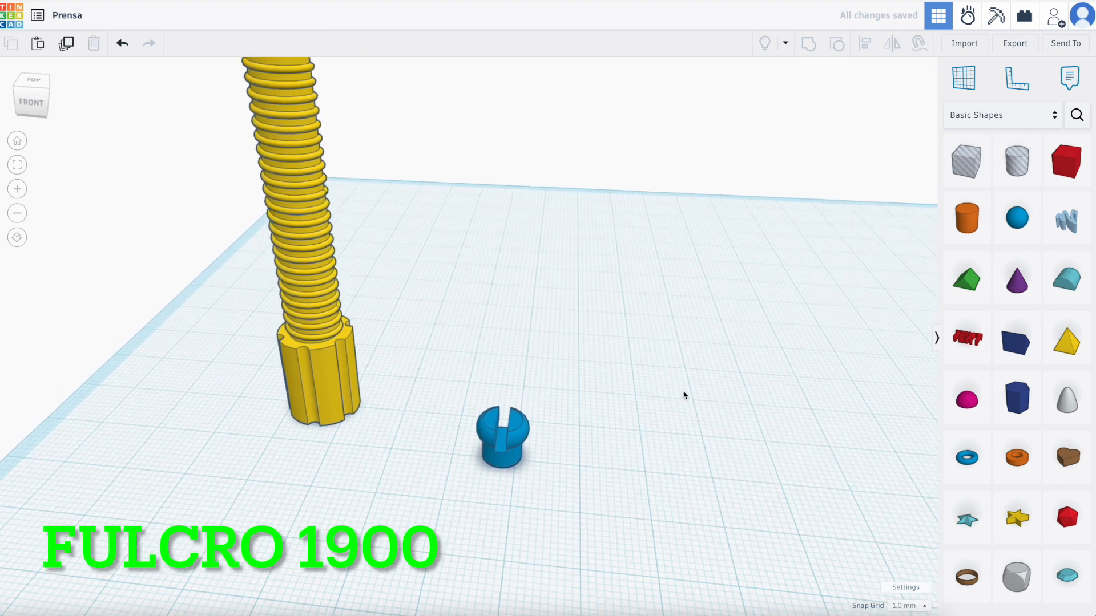
# Place a solid red box behind the slotted end piece and a box hole in front of the red box
pyautogui.scroll(-3, 684, 395)
pyautogui.moveTo(682, 394); pyautogui.dragTo(702, 433, button='right')
pyautogui.click(1066, 161)
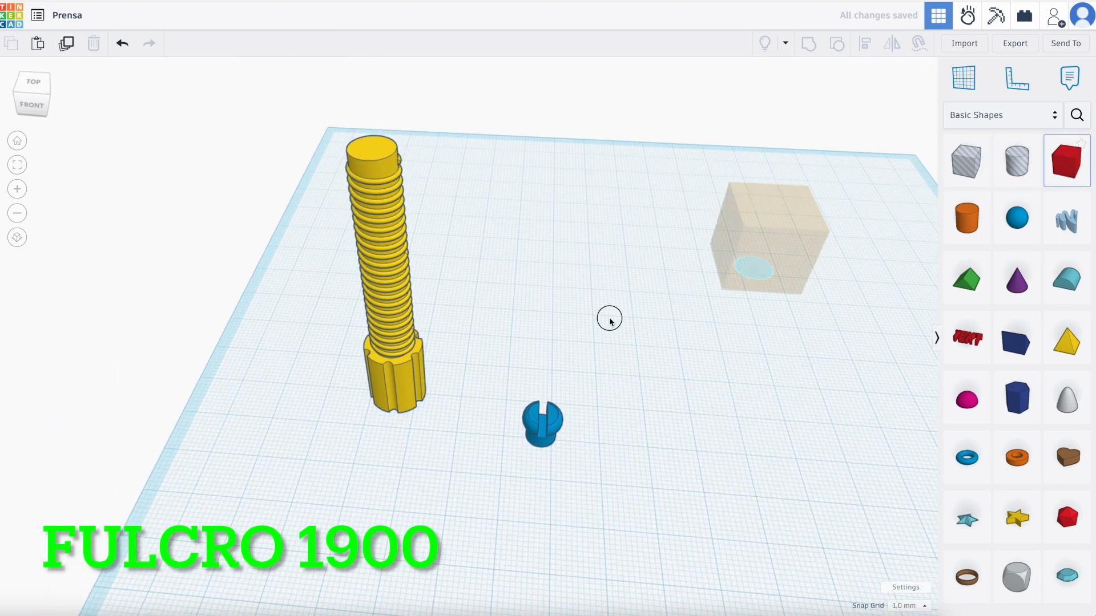
pyautogui.click(562, 379)
pyautogui.click(722, 397)
pyautogui.click(966, 161)
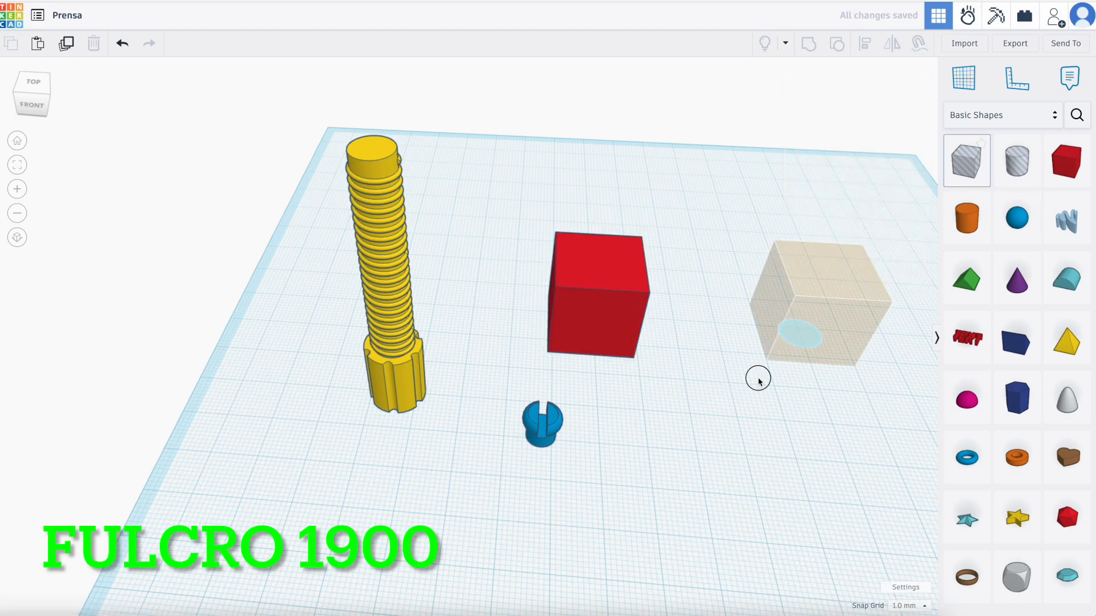
pyautogui.click(593, 482)
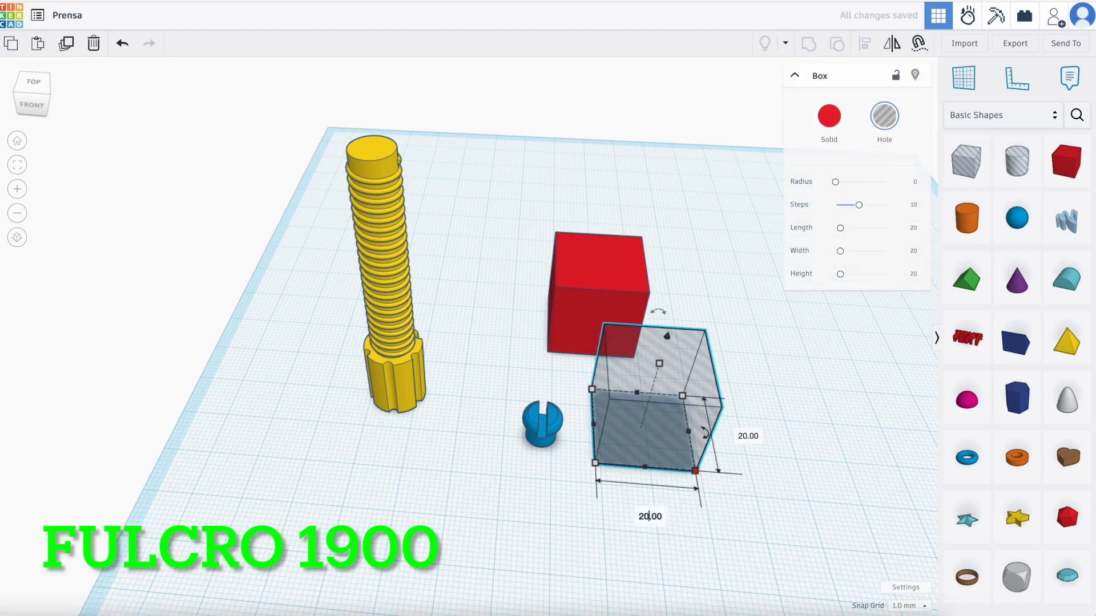
# Set the box hole's width to 7 mm and move it back into the red box
pyautogui.write('7')
pyautogui.press('Return')
pyautogui.press('Up')
pyautogui.press('Up')
pyautogui.press('Up')
pyautogui.press('Up')
pyautogui.press('Up')
pyautogui.press('Up')
pyautogui.press('Up')
pyautogui.press('Up')
pyautogui.press('Up')
pyautogui.press('Up')
pyautogui.press('Up')
pyautogui.press('Up')
pyautogui.press('Up')
pyautogui.press('Up')
pyautogui.press('Up')
pyautogui.press('Up')
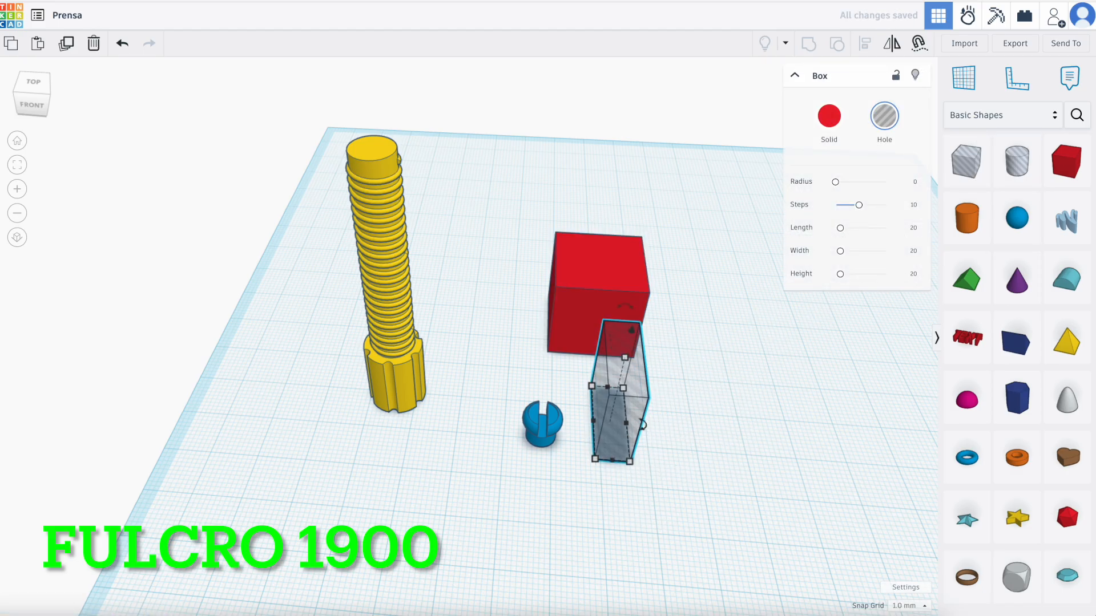
# Centre the 7 mm box hole and the red box on each other in width and depth
pyautogui.click(509, 272)
pyautogui.moveTo(510, 272); pyautogui.dragTo(512, 287, button='right')
pyautogui.moveTo(521, 262); pyautogui.dragTo(692, 305)
pyautogui.click(866, 44)
pyautogui.click(532, 330)
pyautogui.click(591, 380)
pyautogui.click(622, 436)
# Group the red box with the 7 mm hole and turn the remaining two side blocks into a hole
pyautogui.moveTo(529, 278); pyautogui.dragTo(688, 359)
pyautogui.click(810, 45)
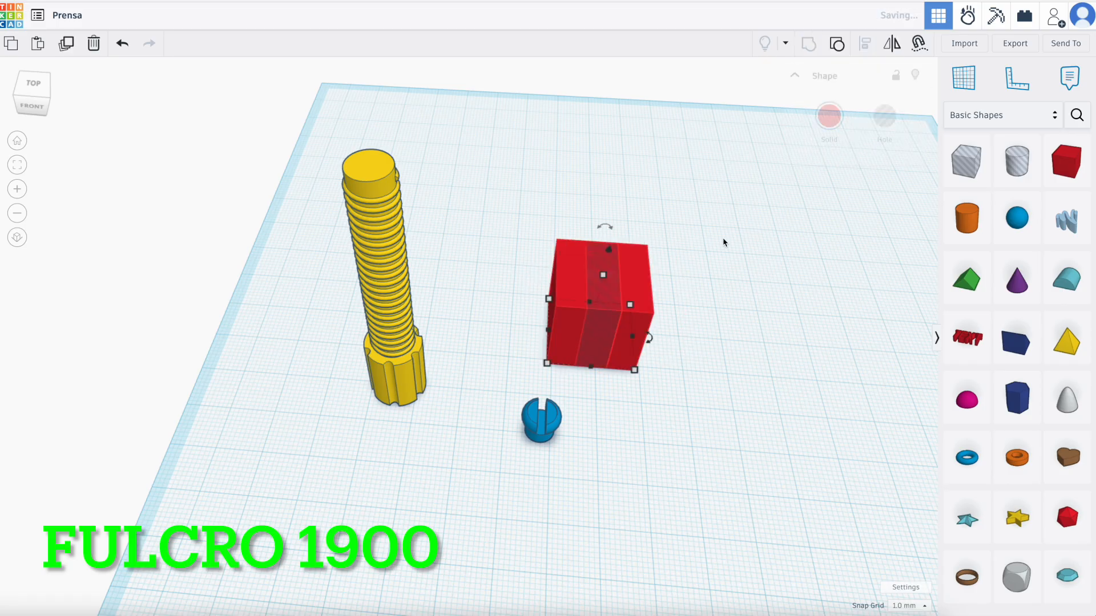
pyautogui.click(884, 118)
# Centre the pair of hole blocks and the slotted end piece on each other in width and depth
pyautogui.moveTo(509, 220); pyautogui.dragTo(654, 457)
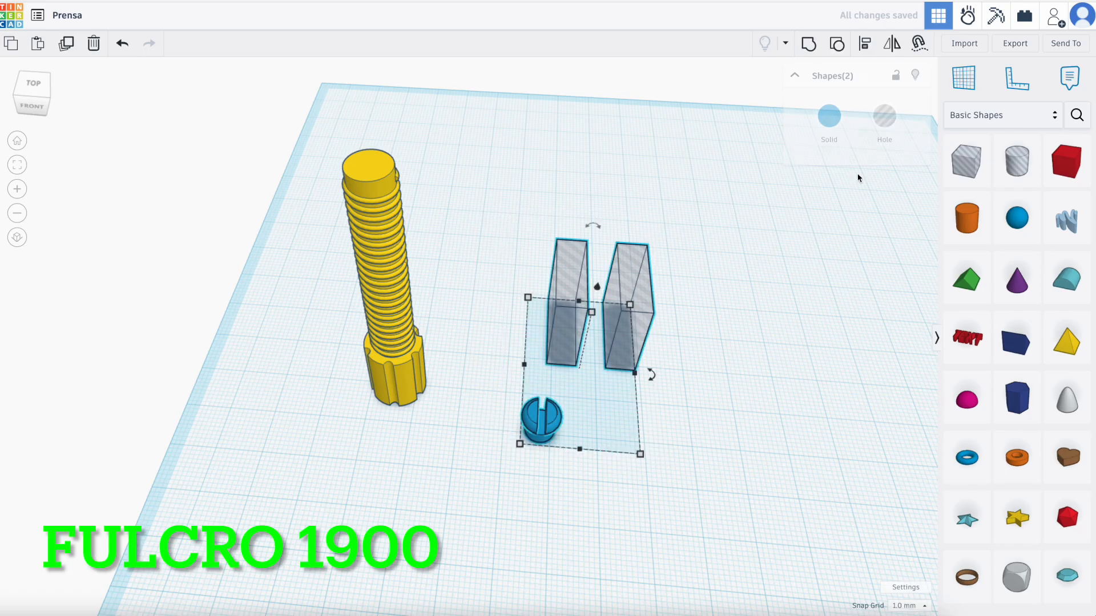
pyautogui.click(865, 44)
pyautogui.click(512, 365)
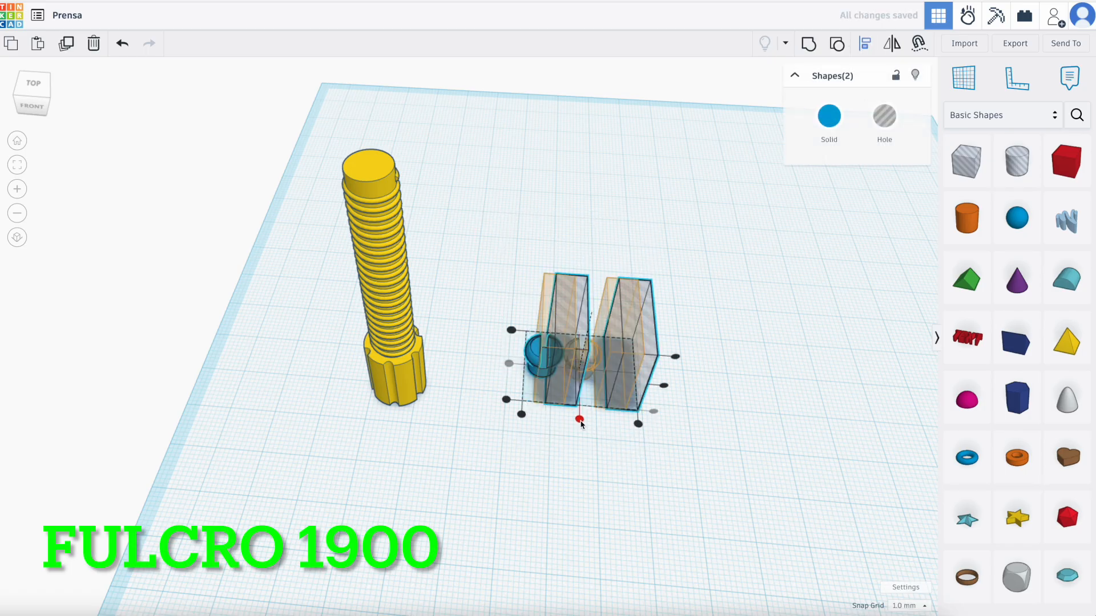
pyautogui.click(580, 420)
pyautogui.scroll(3, 543, 490)
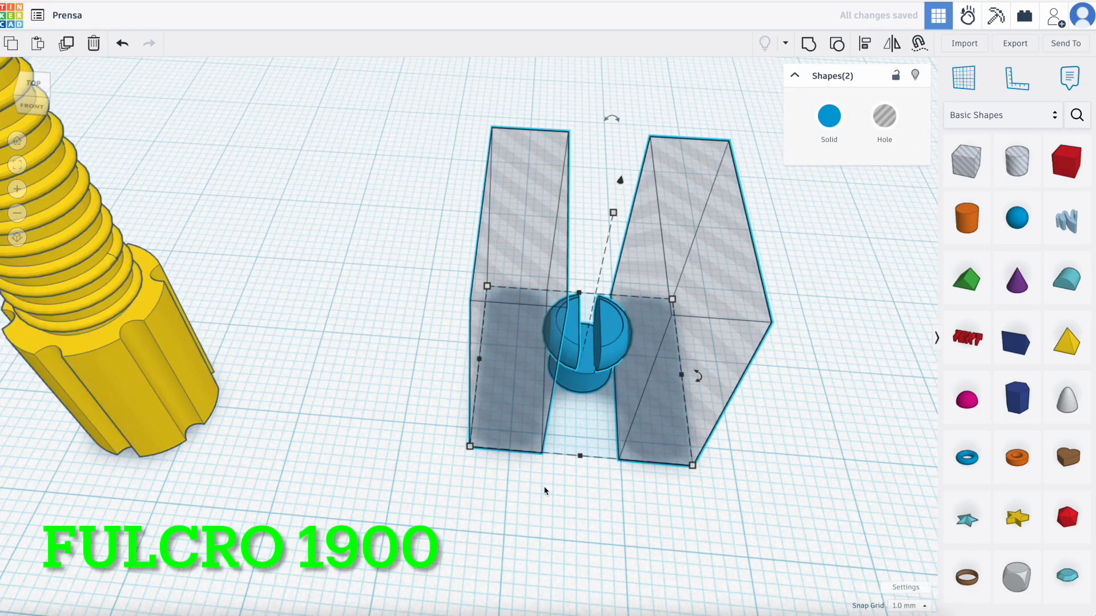
pyautogui.click(456, 375)
# Group the end piece with the pair of hole blocks to trim both sides of its head
pyautogui.moveTo(685, 377); pyautogui.dragTo(785, 395)
pyautogui.click(808, 45)
pyautogui.scroll(-5, 387, 374)
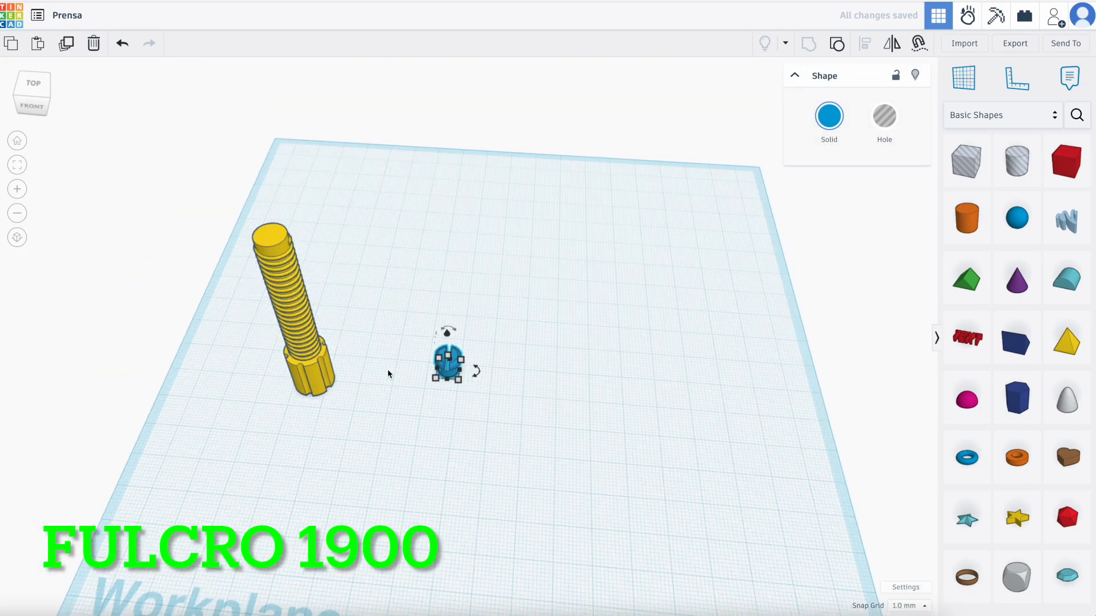
# Raise the trimmed end piece to 50 mm above the workplane
pyautogui.moveTo(387, 374); pyautogui.dragTo(433, 303, button='right')
pyautogui.moveTo(444, 353); pyautogui.dragTo(442, 285)
pyautogui.click(521, 382)
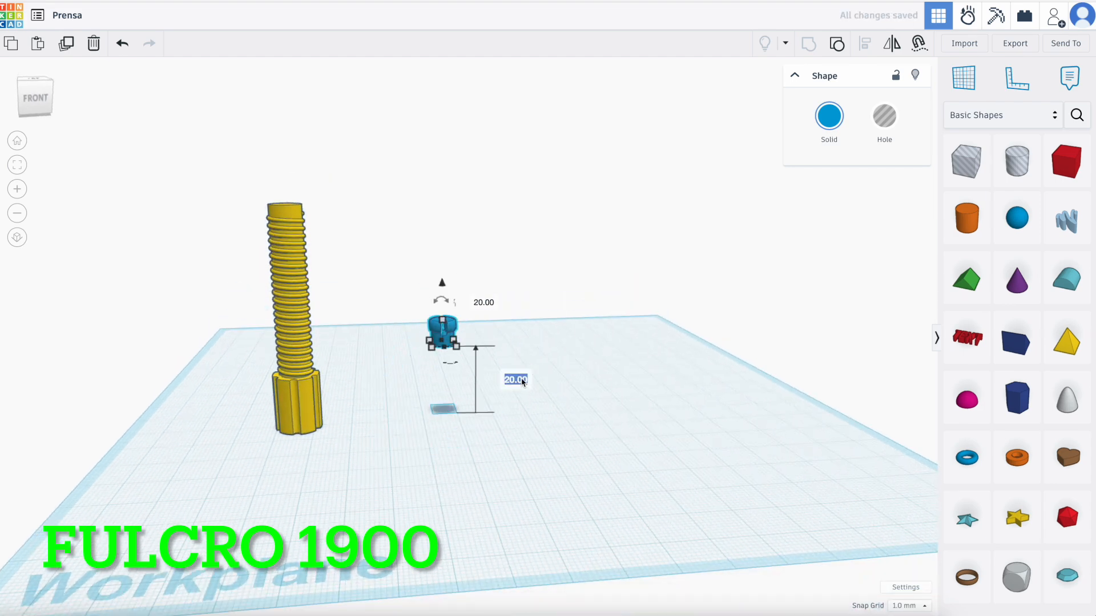
pyautogui.write('50')
pyautogui.press('Return')
pyautogui.click(525, 428)
# Centre the raised end piece and the threaded screw on each other in width and depth
pyautogui.scroll(-3, 527, 435)
pyautogui.moveTo(527, 435); pyautogui.dragTo(522, 476, button='right')
pyautogui.moveTo(320, 245); pyautogui.dragTo(521, 442)
pyautogui.click(863, 43)
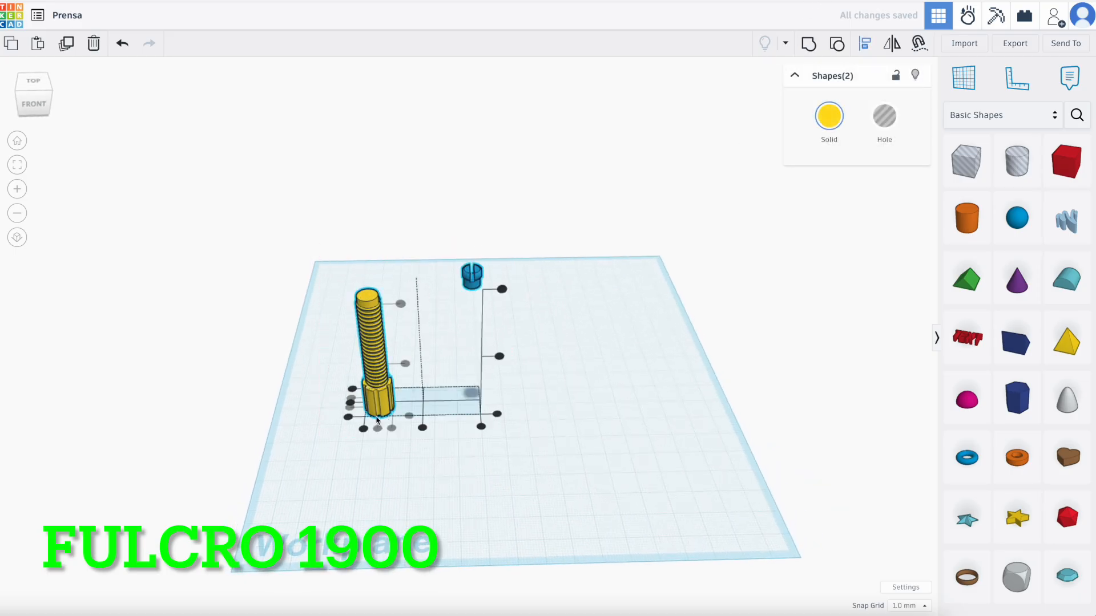
pyautogui.click(351, 403)
pyautogui.click(422, 428)
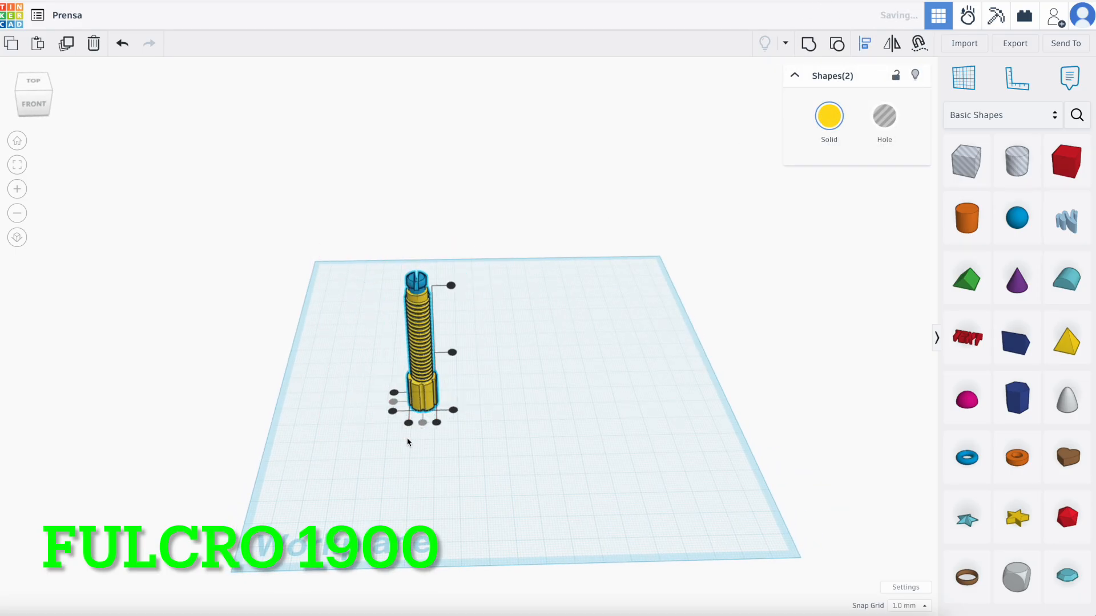
pyautogui.click(360, 454)
# Group the threaded screw and the slotted end piece into one yellow part
pyautogui.moveTo(386, 263); pyautogui.dragTo(457, 429)
pyautogui.hotkey('ctrl', 'g')
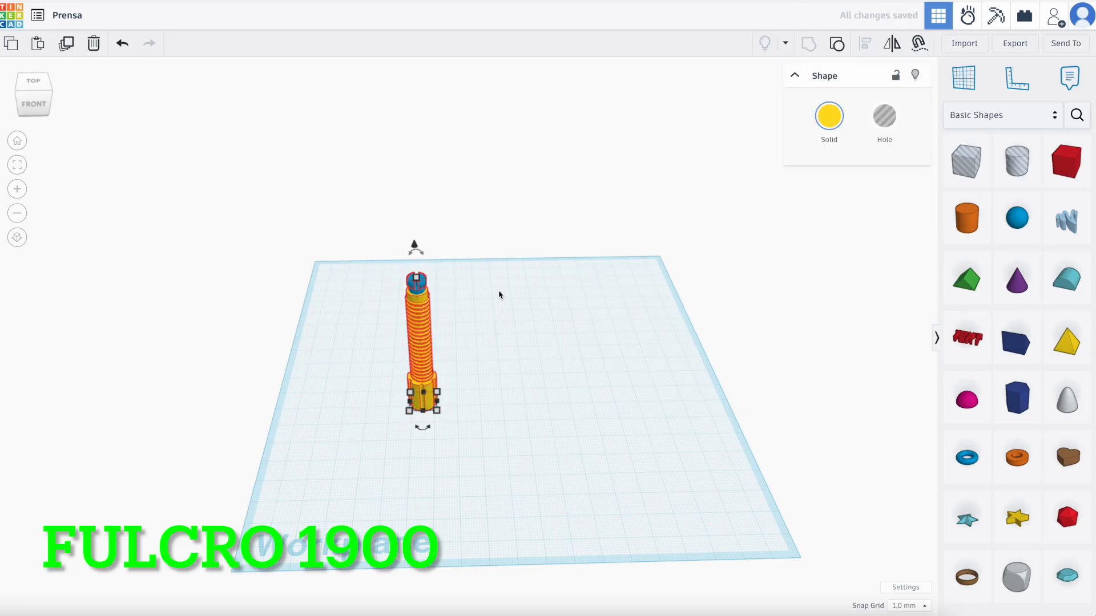
pyautogui.scroll(5, 499, 294)
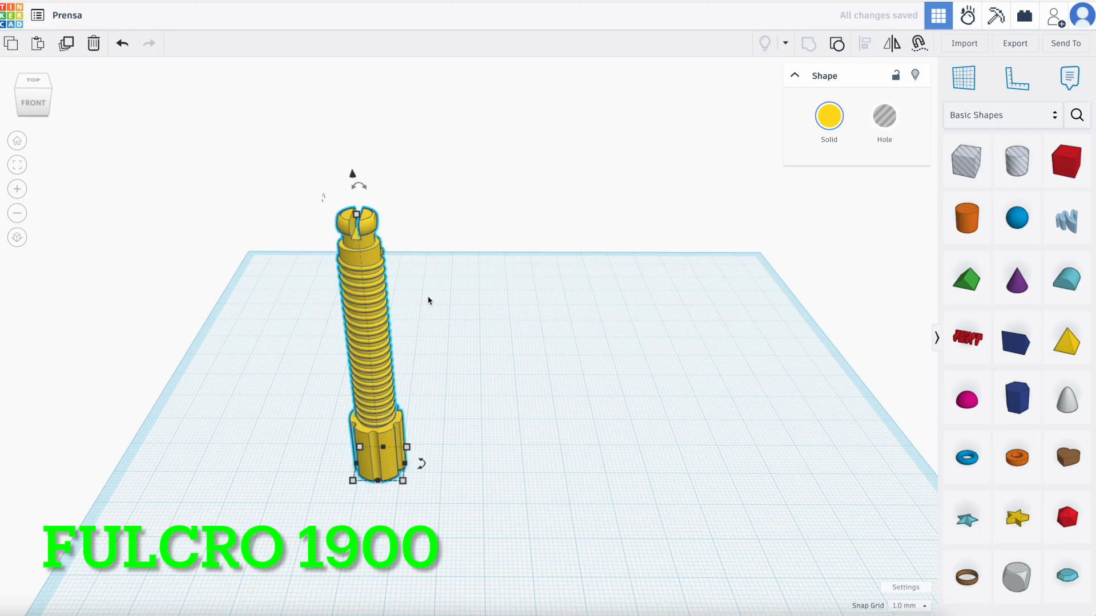
# Move the finished screw sideways to the left to free space on the workplane
pyautogui.press('Left')
pyautogui.press('Left')
pyautogui.press('Left')
pyautogui.press('Left')
pyautogui.press('Left')
pyautogui.press('Left')
pyautogui.press('Left')
pyautogui.press('Left')
pyautogui.press('Left')
pyautogui.press('Left')
pyautogui.press('Left')
pyautogui.press('Left')
pyautogui.press('Left')
pyautogui.press('Left')
pyautogui.press('Left')
pyautogui.press('Left')
pyautogui.press('Left')
pyautogui.press('Left')
pyautogui.press('Left')
pyautogui.press('Left')
pyautogui.click(512, 487)
# Place a solid red box beside the screw and set its height to 2 mm
pyautogui.moveTo(1069, 164); pyautogui.dragTo(457, 411)
pyautogui.moveTo(560, 405); pyautogui.dragTo(462, 352, button='right')
pyautogui.click(463, 347)
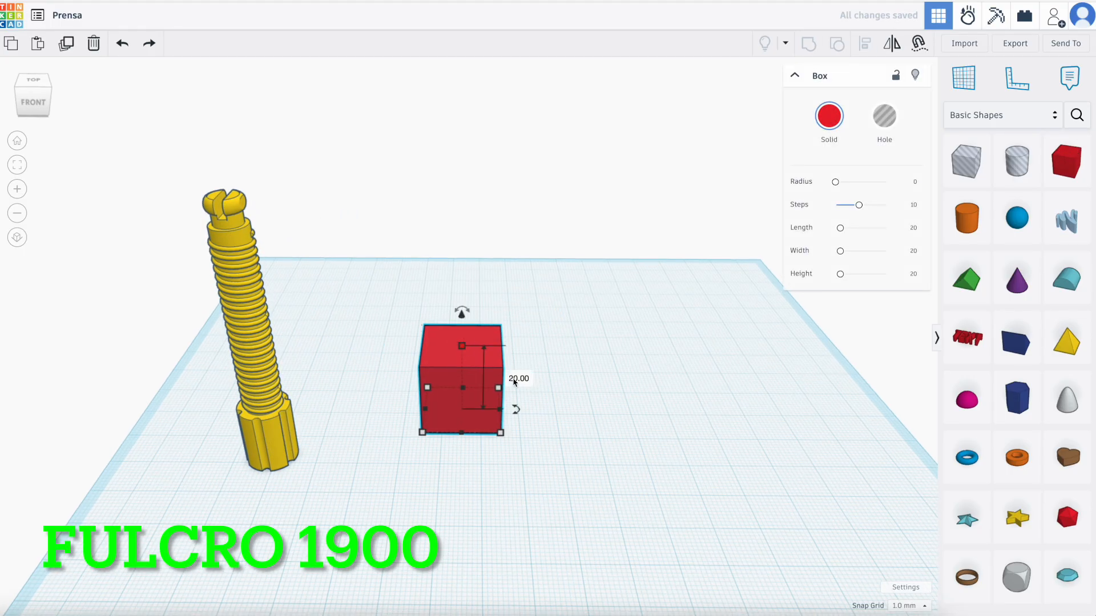
pyautogui.press('BackSpace')
pyautogui.press('BackSpace')
pyautogui.write('2')
pyautogui.press('Return')
# Set the flat box's width to 15 mm and reduce its depth to make it square
pyautogui.moveTo(468, 366); pyautogui.dragTo(480, 393, button='right')
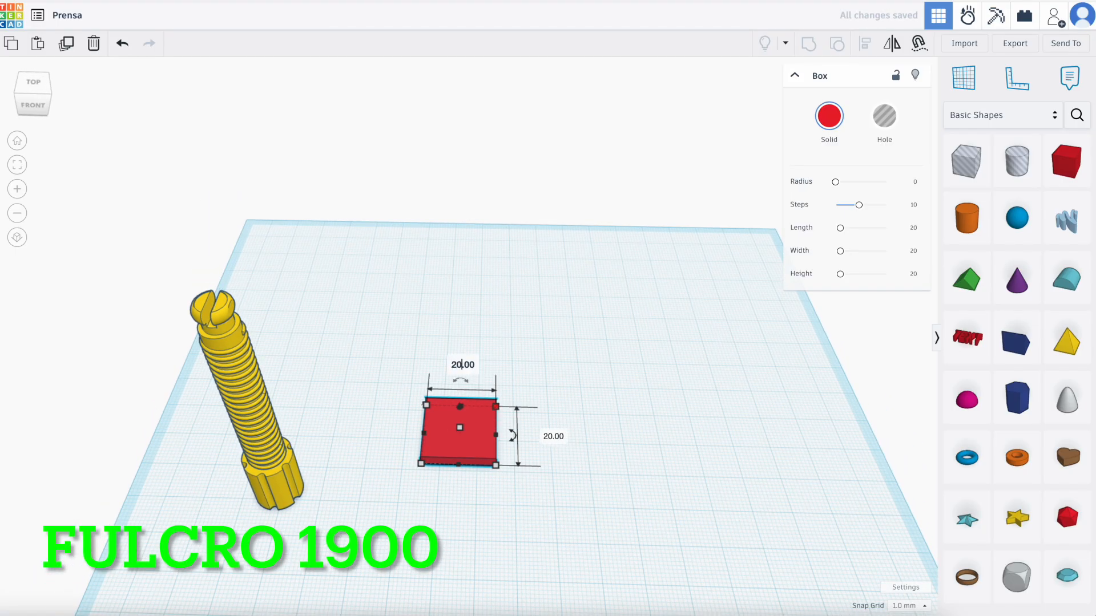
pyautogui.write('15')
pyautogui.press('Tab')
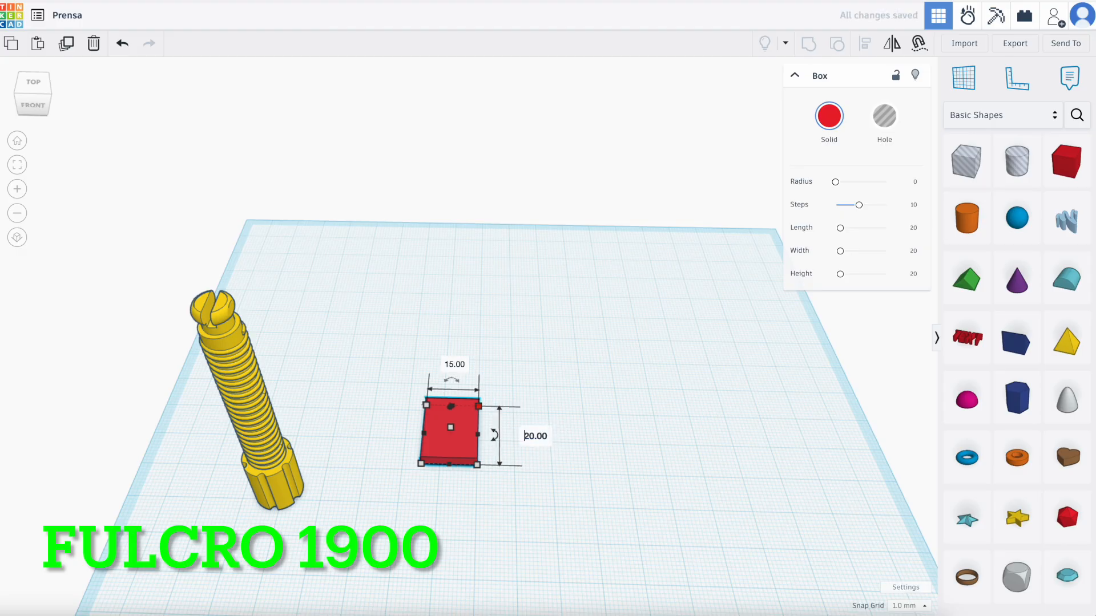
pyautogui.write('0')
pyautogui.click(653, 482)
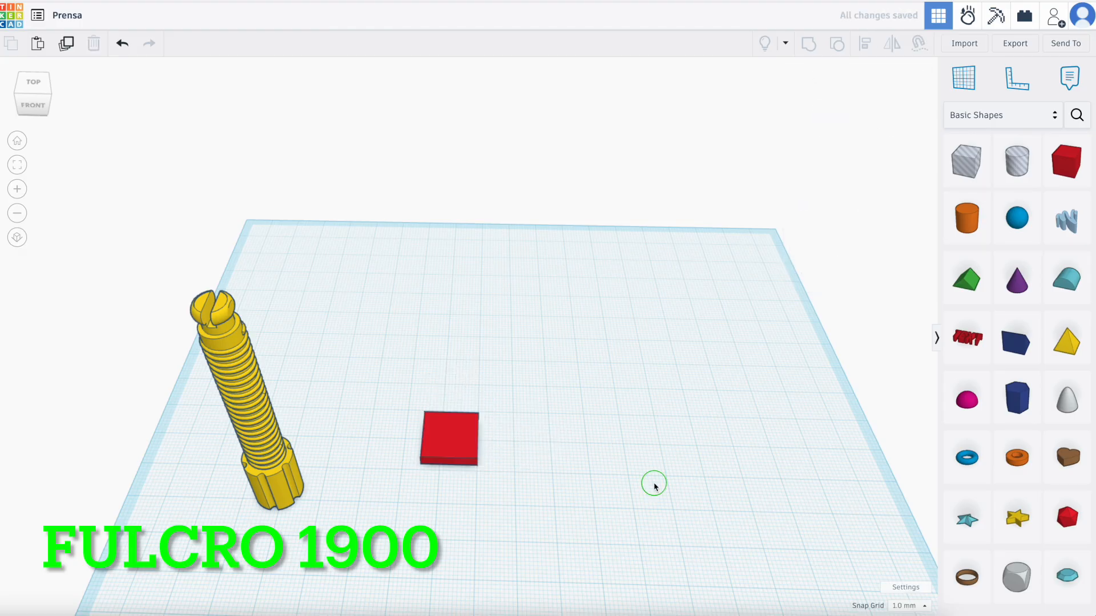
# Place a cylinder beside the square plate and set it to 64 sides
pyautogui.moveTo(653, 481); pyautogui.dragTo(655, 479, button='right')
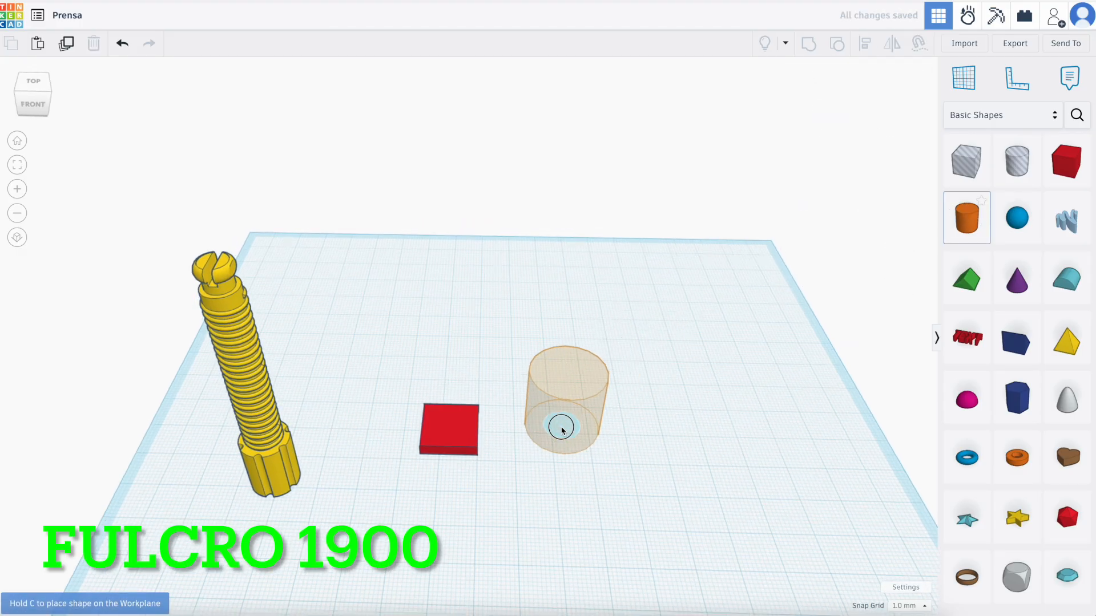
pyautogui.click(561, 427)
pyautogui.moveTo(842, 184); pyautogui.dragTo(884, 186)
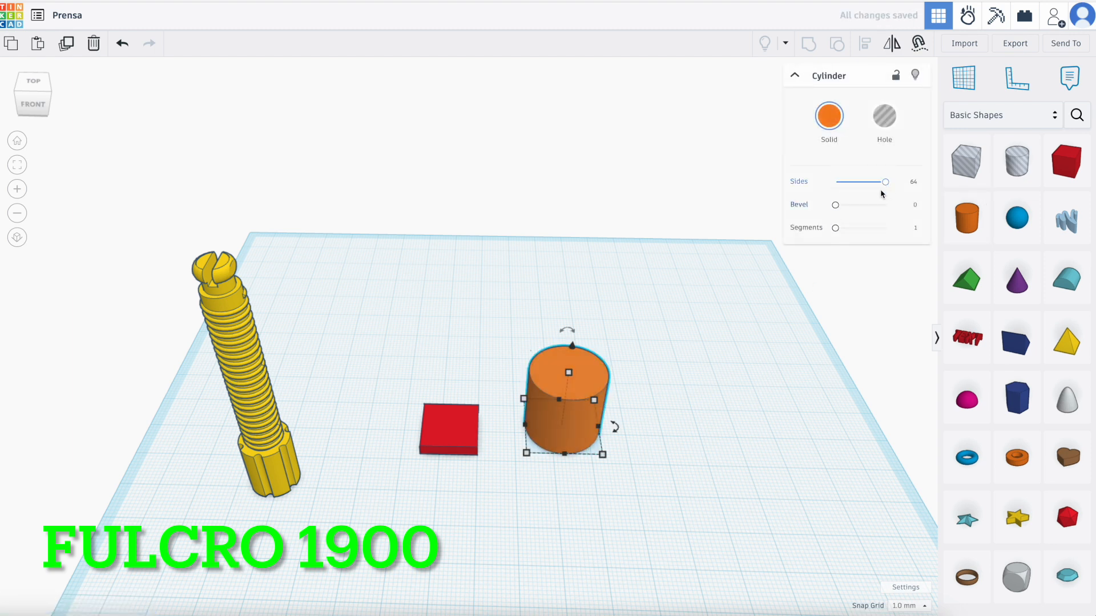
# Set the cylinder's width to 12 mm, then reduce its depth to make it round and lower its height
pyautogui.click(569, 500)
pyautogui.press('BackSpace')
pyautogui.press('BackSpace')
pyautogui.write('12')
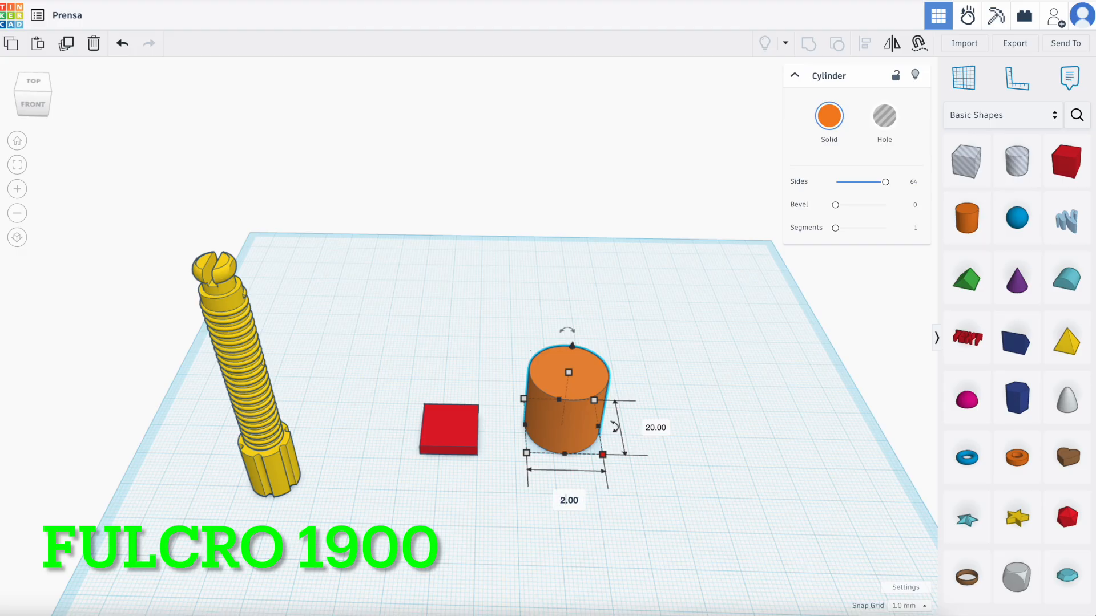
pyautogui.click(623, 428)
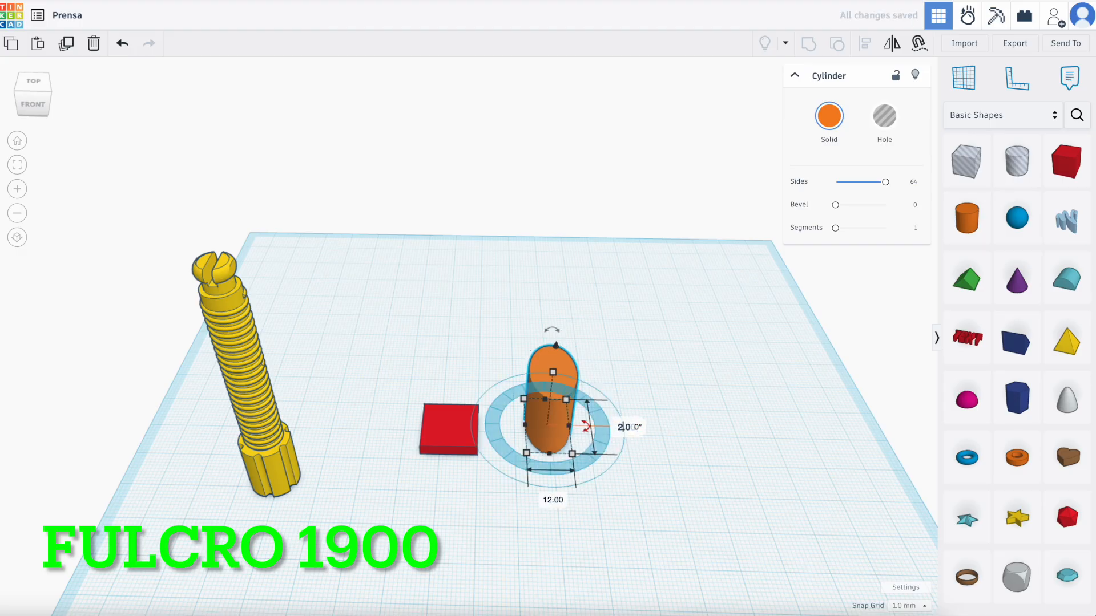
pyautogui.press('Return')
pyautogui.moveTo(683, 495); pyautogui.dragTo(685, 471, button='right')
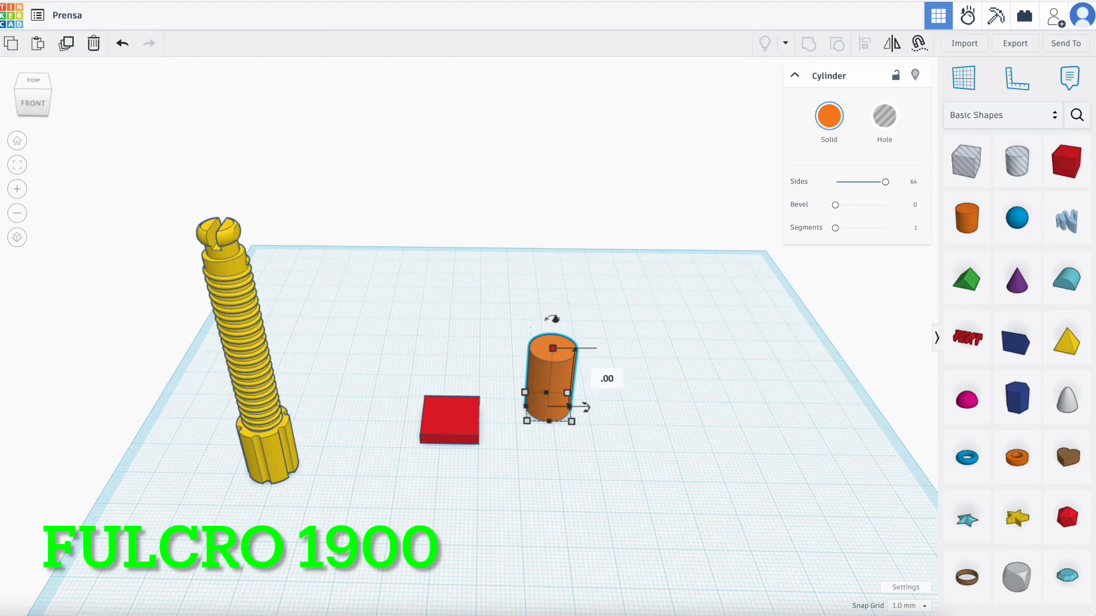
pyautogui.press('Return')
# Centre the short cylinder and the square plate on each other in width and depth
pyautogui.moveTo(668, 396); pyautogui.dragTo(504, 504, button='right')
pyautogui.click(421, 389)
pyautogui.moveTo(421, 389); pyautogui.dragTo(581, 503)
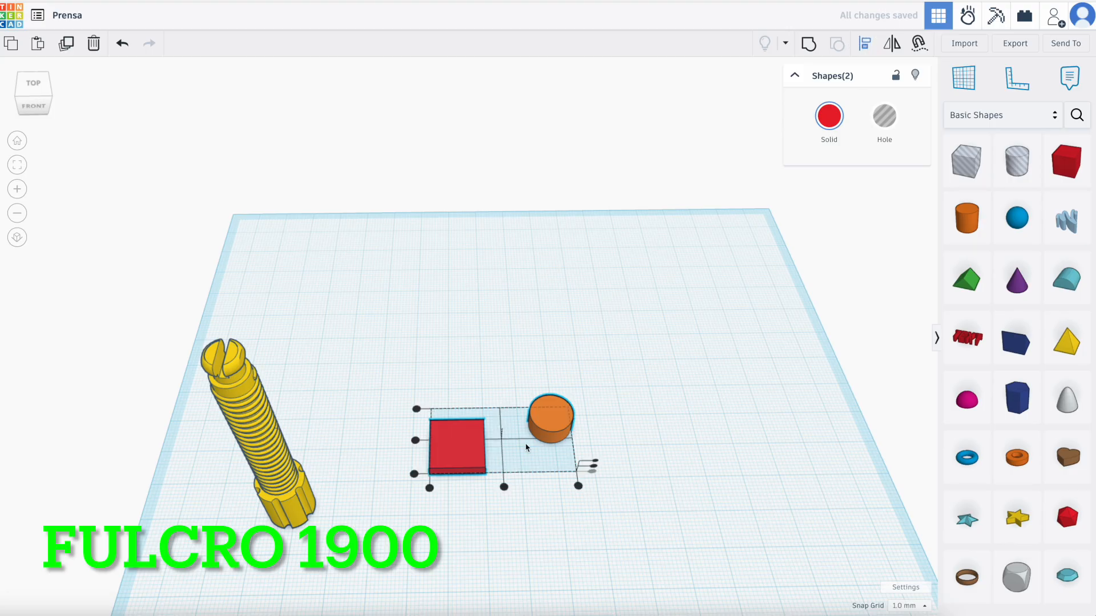
pyautogui.click(415, 440)
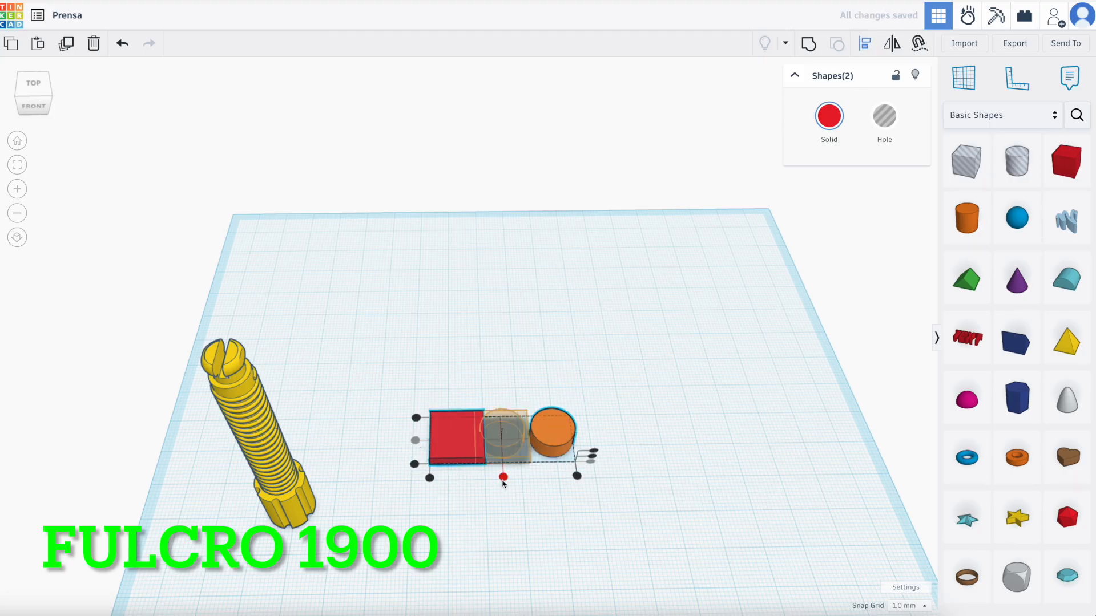
pyautogui.click(503, 481)
pyautogui.click(399, 430)
# Group the square plate and the short cylinder into one pressure pad
pyautogui.moveTo(455, 400); pyautogui.dragTo(565, 492)
pyautogui.click(809, 43)
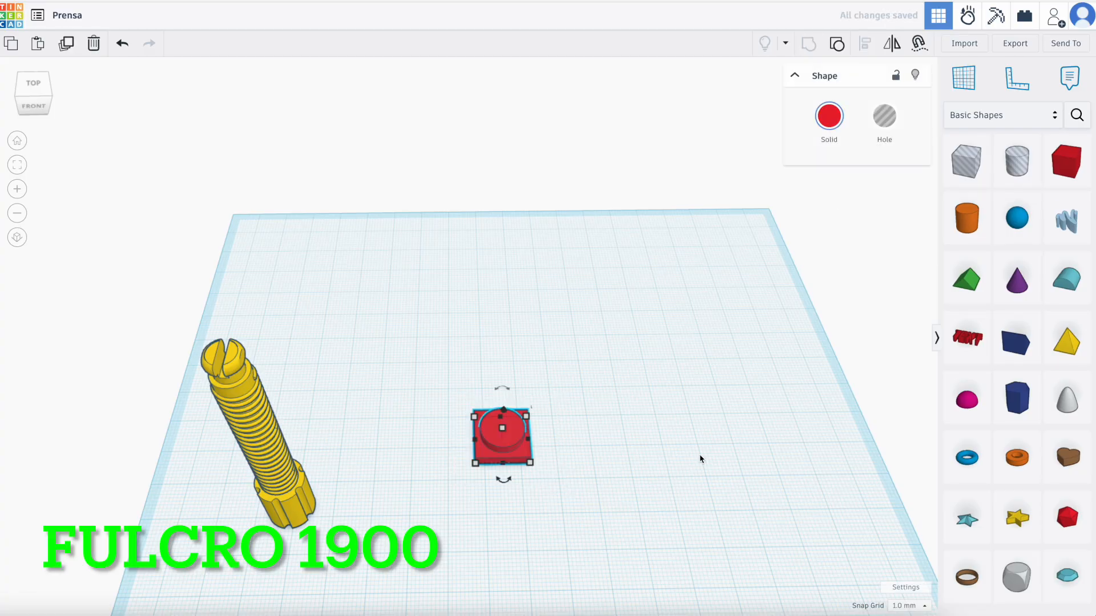
pyautogui.scroll(3, 701, 457)
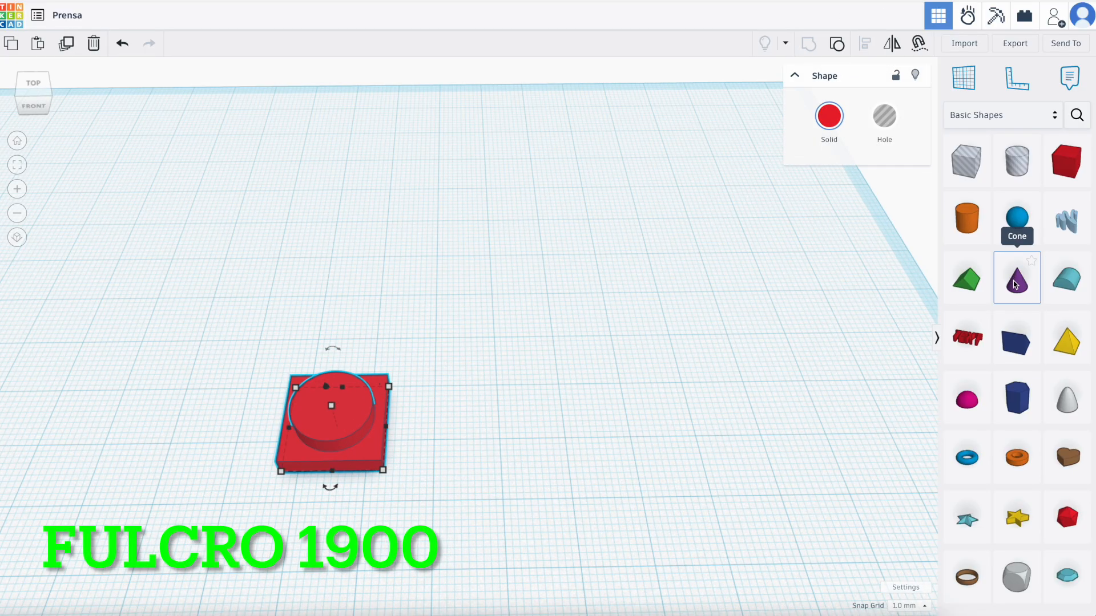
# Place a torus beside the pressure pad and set it to 24 sides
pyautogui.click(967, 457)
pyautogui.click(614, 363)
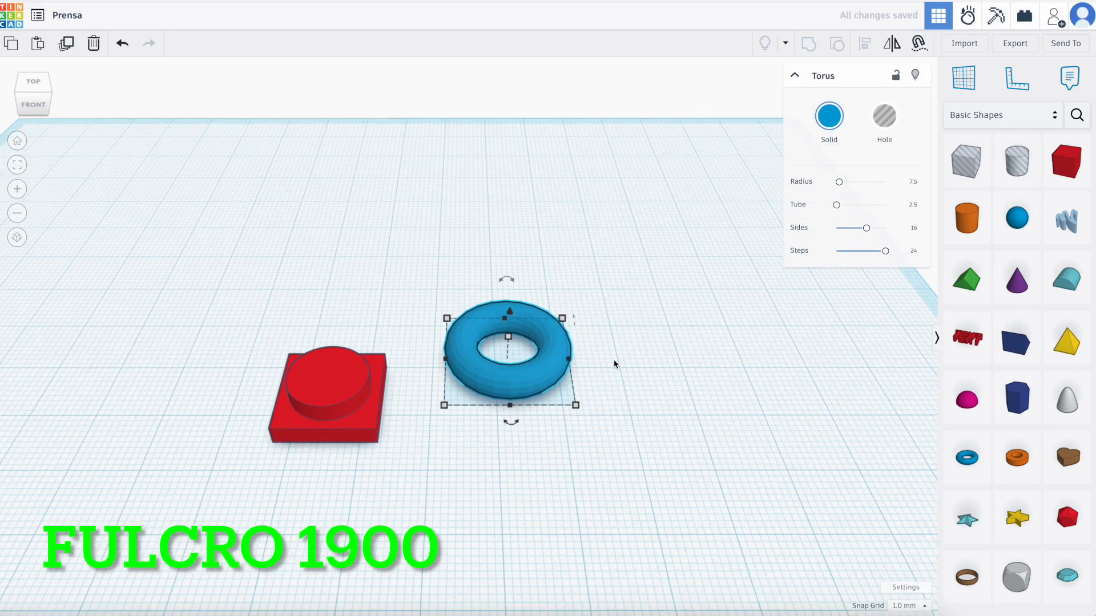
pyautogui.moveTo(866, 228); pyautogui.dragTo(885, 229)
# Set the torus's width to 8.5 mm, reduce its depth to make it round, and set its height to 3.5 mm
pyautogui.click(512, 437)
pyautogui.write('8')
pyautogui.click(626, 352)
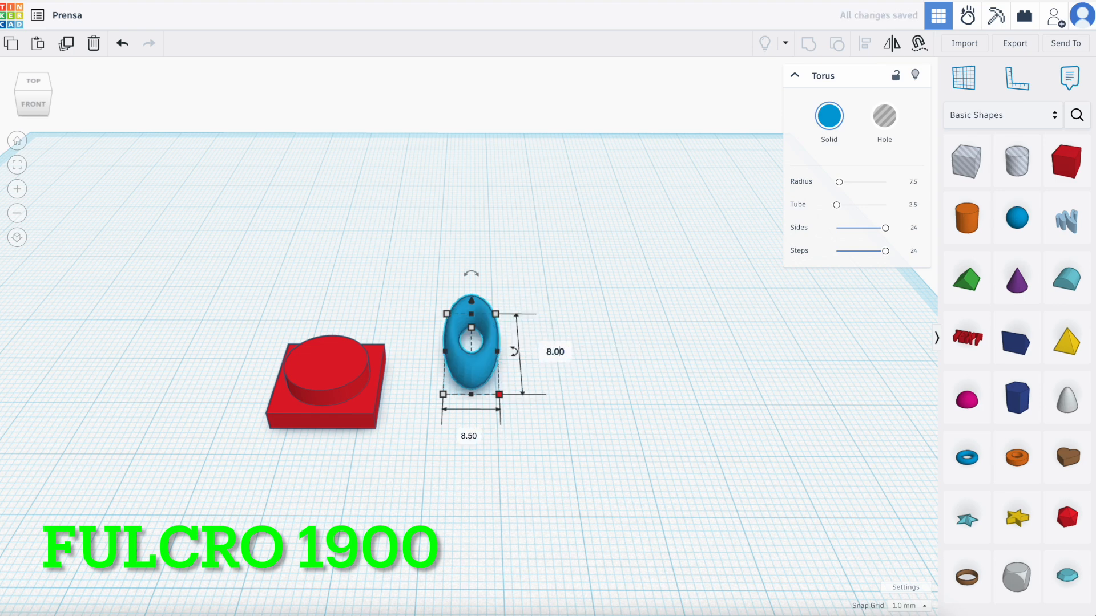
pyautogui.press('Return')
pyautogui.moveTo(557, 351); pyautogui.dragTo(511, 306, button='right')
pyautogui.click(530, 294)
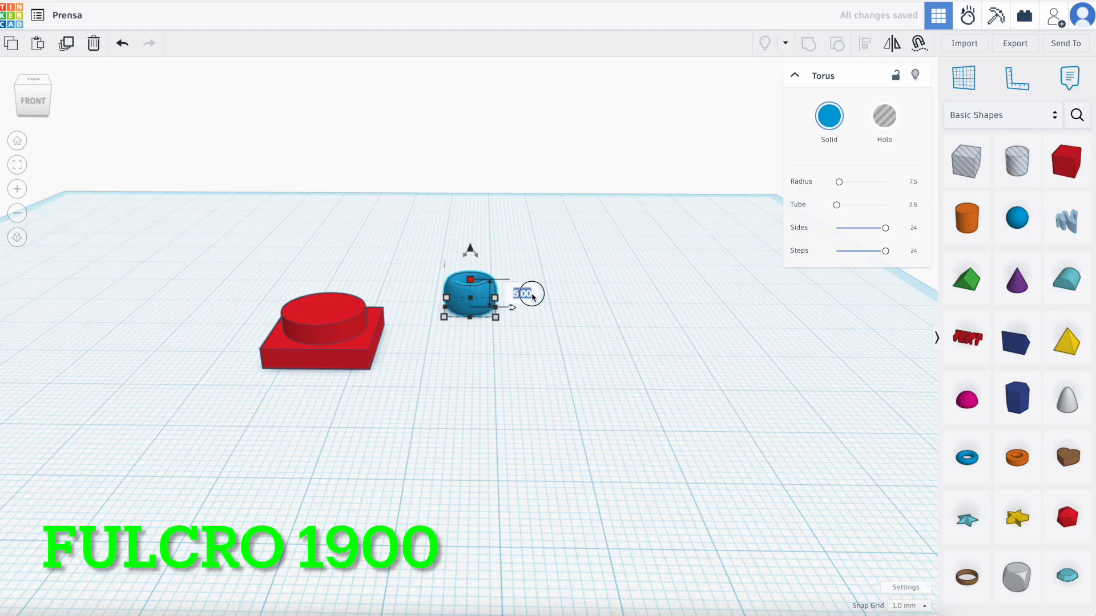
pyautogui.press('Return')
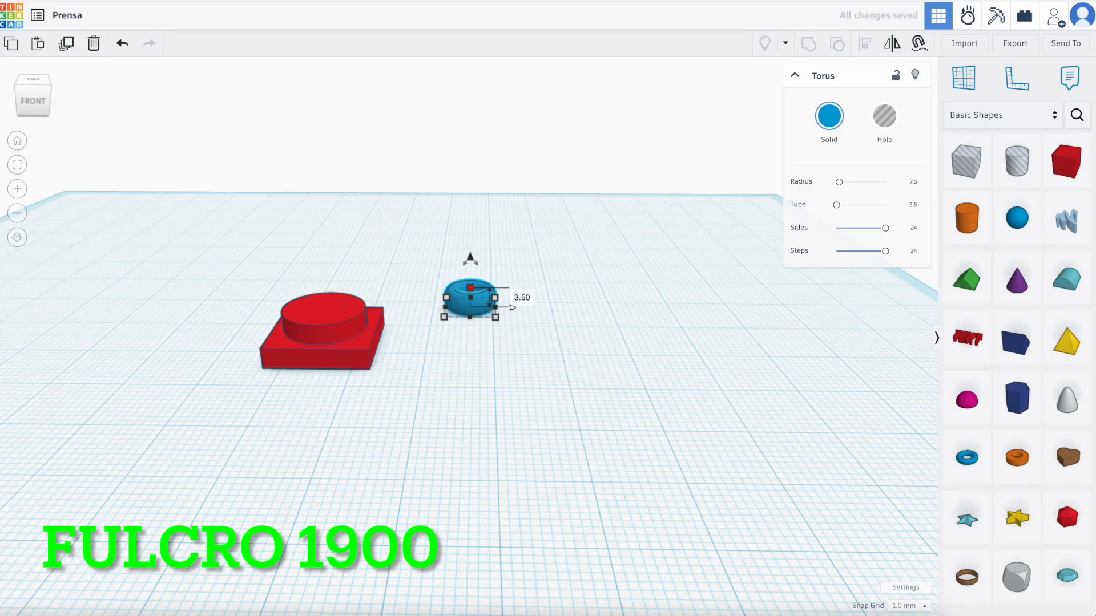
# Place a 64-sided cylinder in front of the torus and set its height to 3.5 mm
pyautogui.click(545, 389)
pyautogui.moveTo(967, 218); pyautogui.dragTo(543, 379)
pyautogui.moveTo(844, 182); pyautogui.dragTo(905, 177)
pyautogui.click(575, 317)
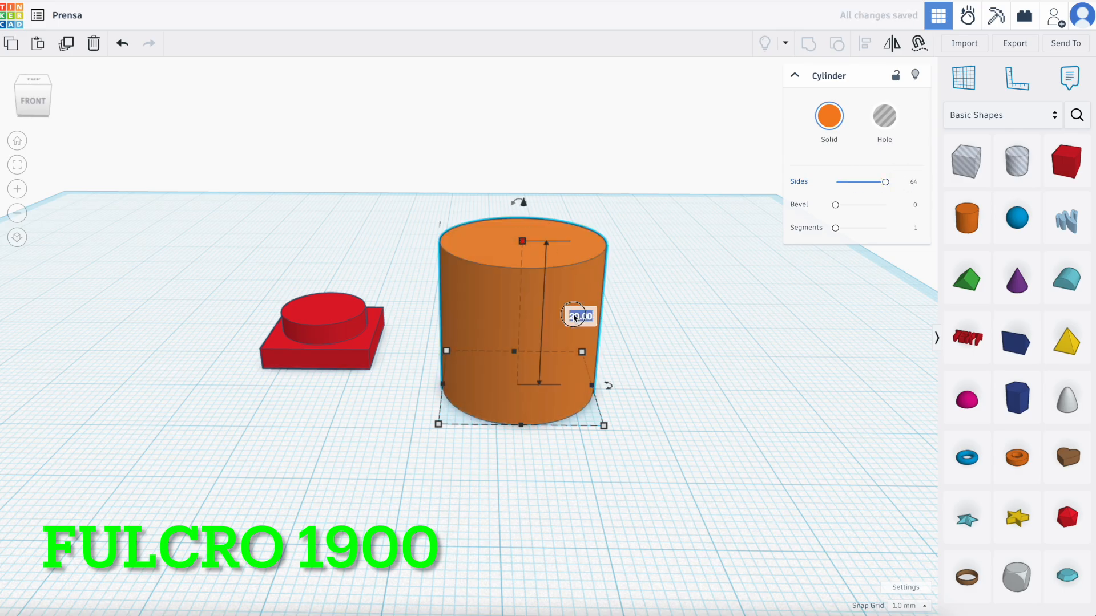
pyautogui.press('BackSpace')
pyautogui.write('3.')
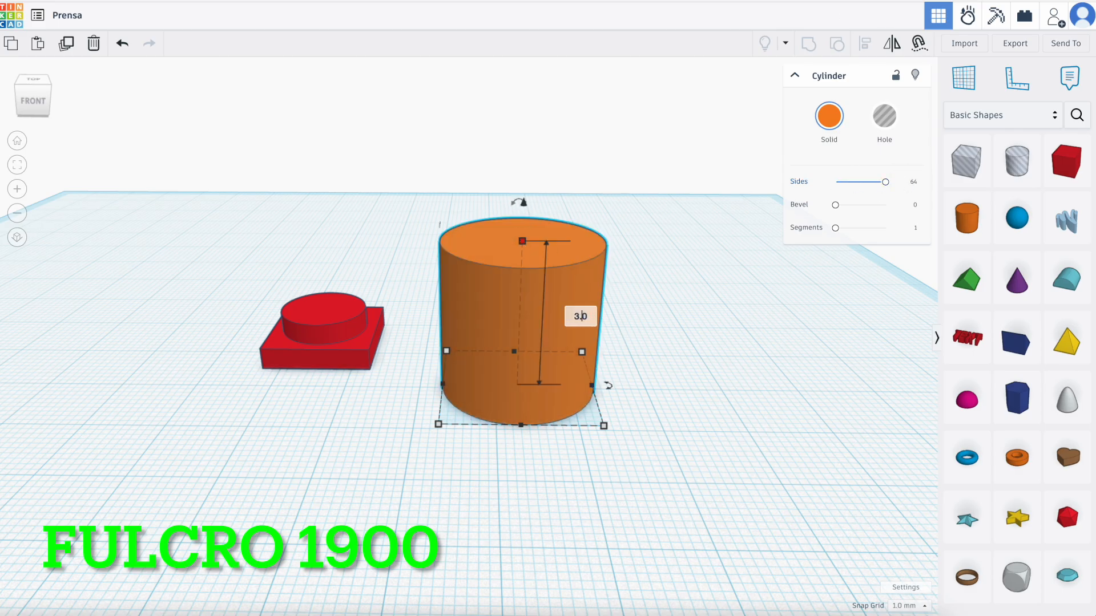
pyautogui.write('5')
pyautogui.press('Return')
# Set the cylinder's width and depth to 6 mm
pyautogui.moveTo(606, 428)
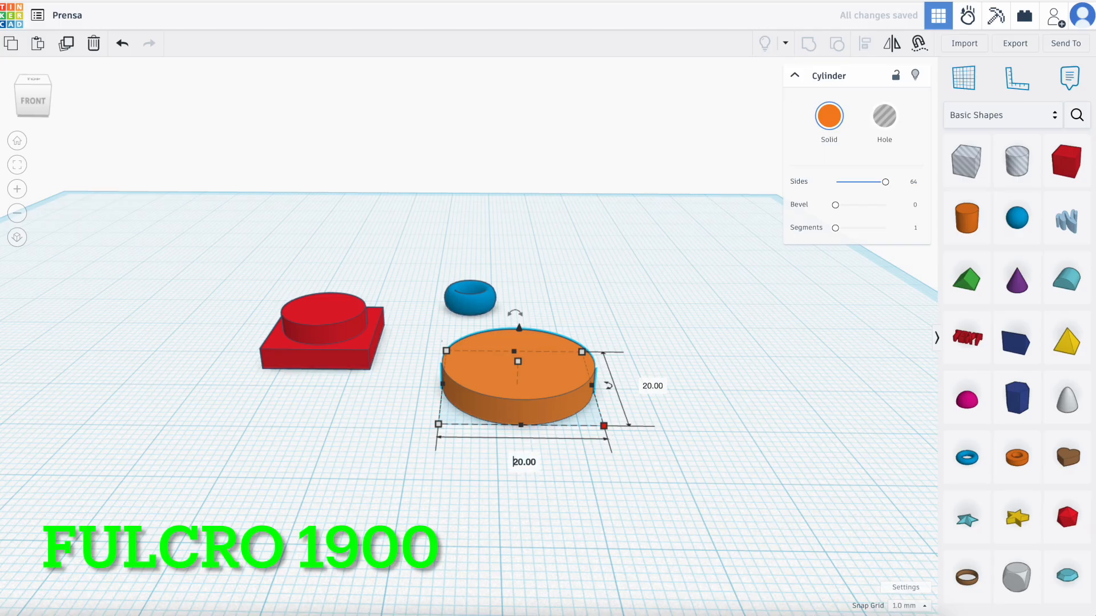
pyautogui.write('6')
pyautogui.press('Tab')
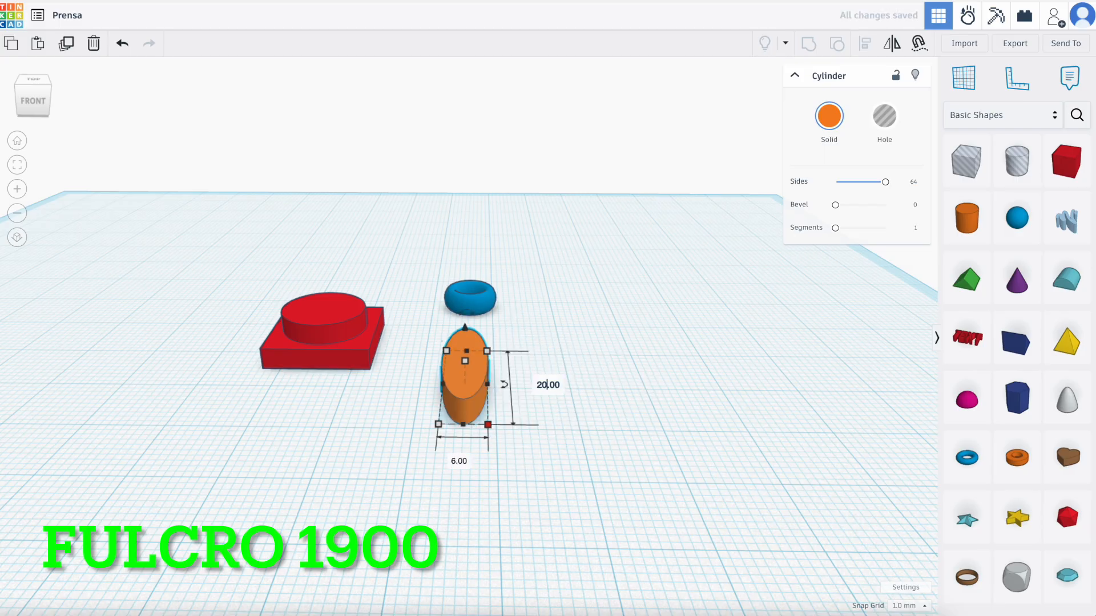
pyautogui.write('6')
pyautogui.press('Return')
pyautogui.click(717, 385)
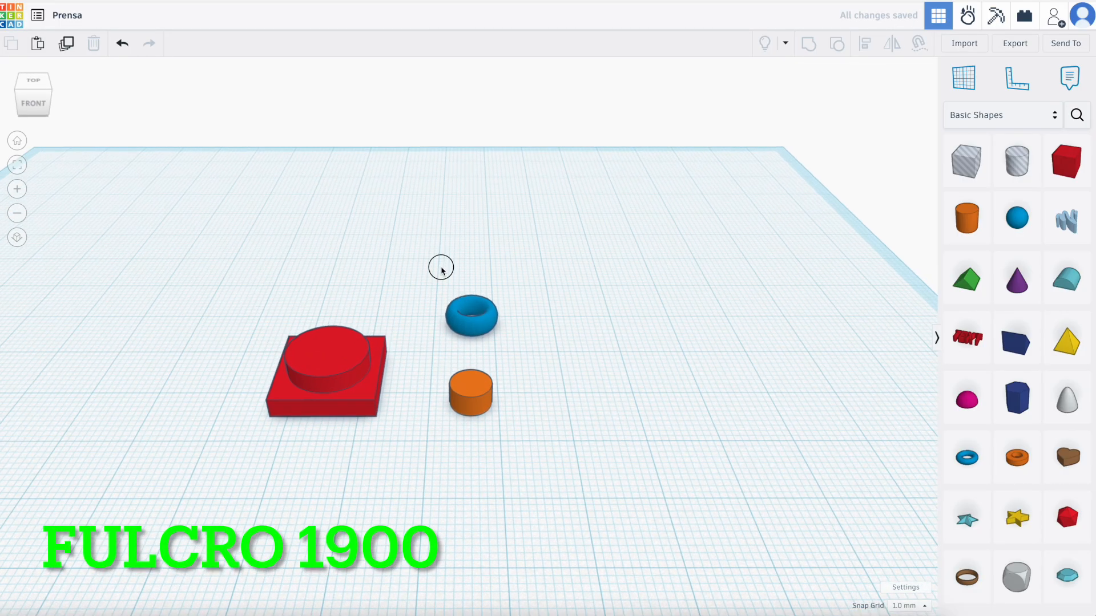
# Centre the torus and the small cylinder on each other in width and depth, and group them into one solid rounded disc
pyautogui.moveTo(440, 267); pyautogui.dragTo(502, 431)
pyautogui.click(863, 46)
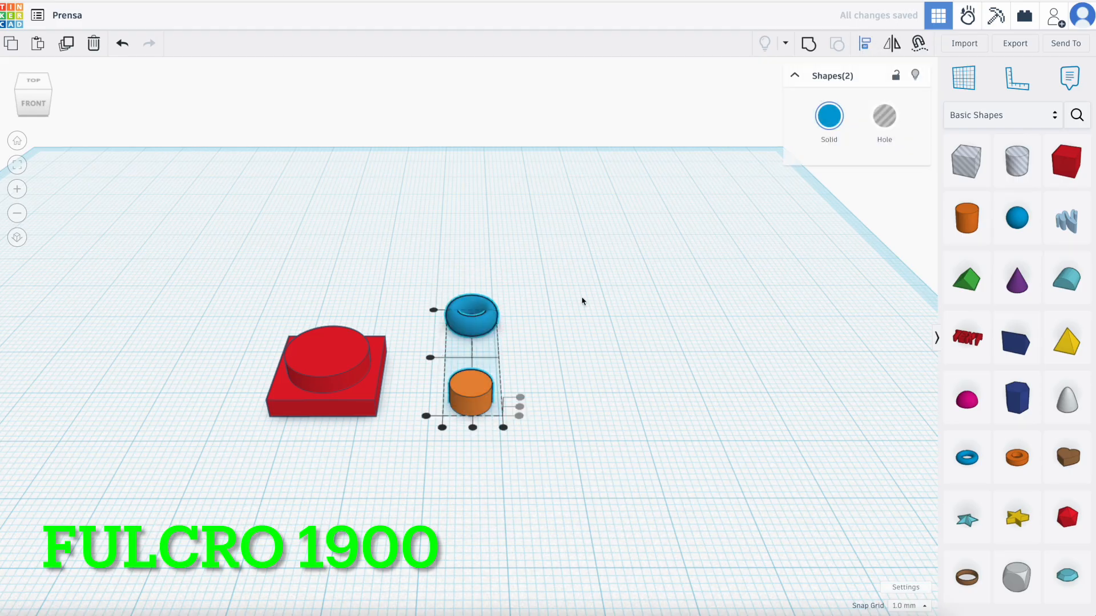
pyautogui.click(433, 364)
pyautogui.click(472, 385)
pyautogui.click(425, 435)
pyautogui.moveTo(440, 311); pyautogui.dragTo(509, 392)
pyautogui.click(809, 44)
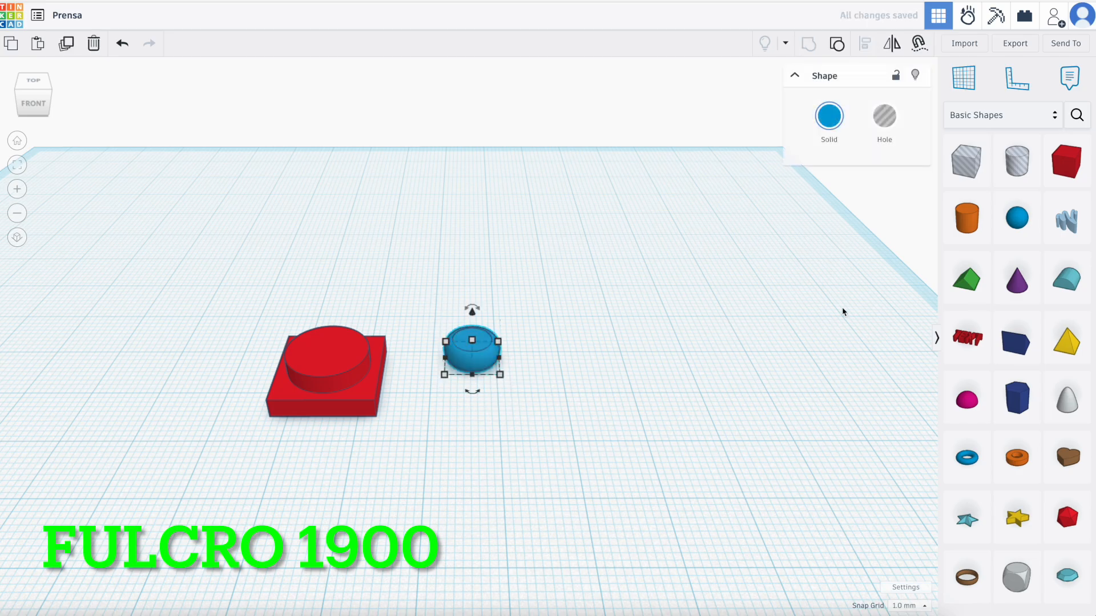
# Place a 64-sided cone beside the rounded disc and set its width and depth to 8.5 mm
pyautogui.moveTo(1025, 292); pyautogui.dragTo(563, 405)
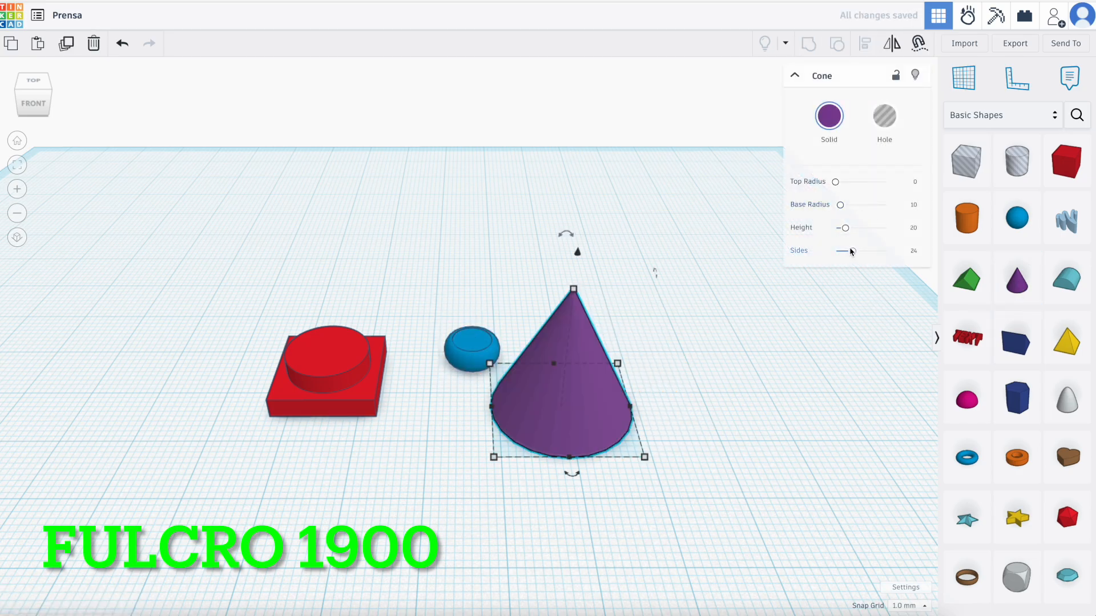
pyautogui.moveTo(644, 458)
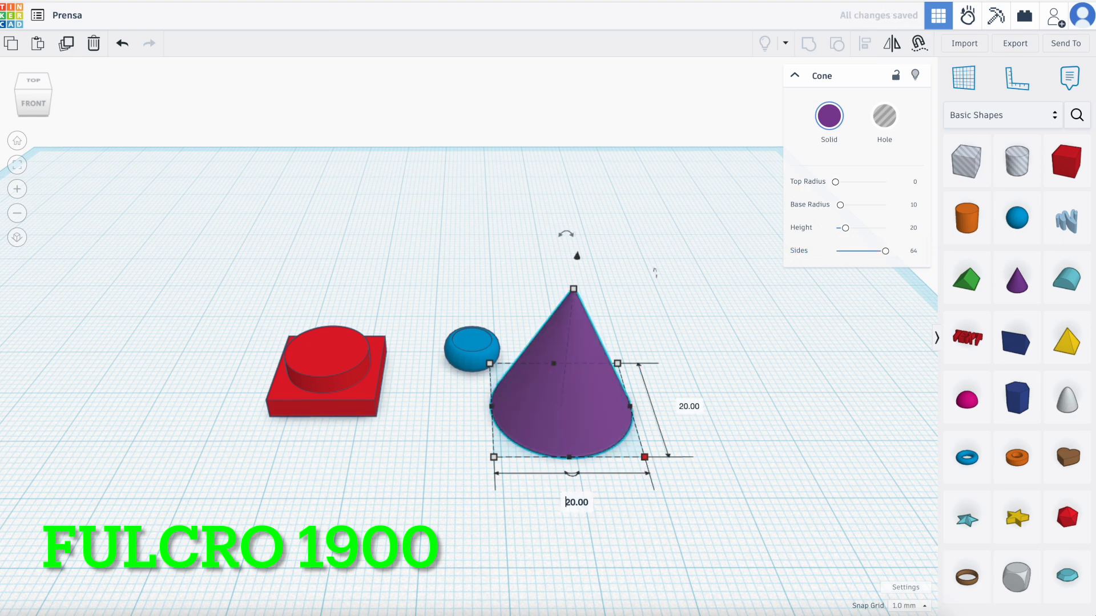
pyautogui.press('BackSpace')
pyautogui.press('BackSpace')
pyautogui.click(681, 407)
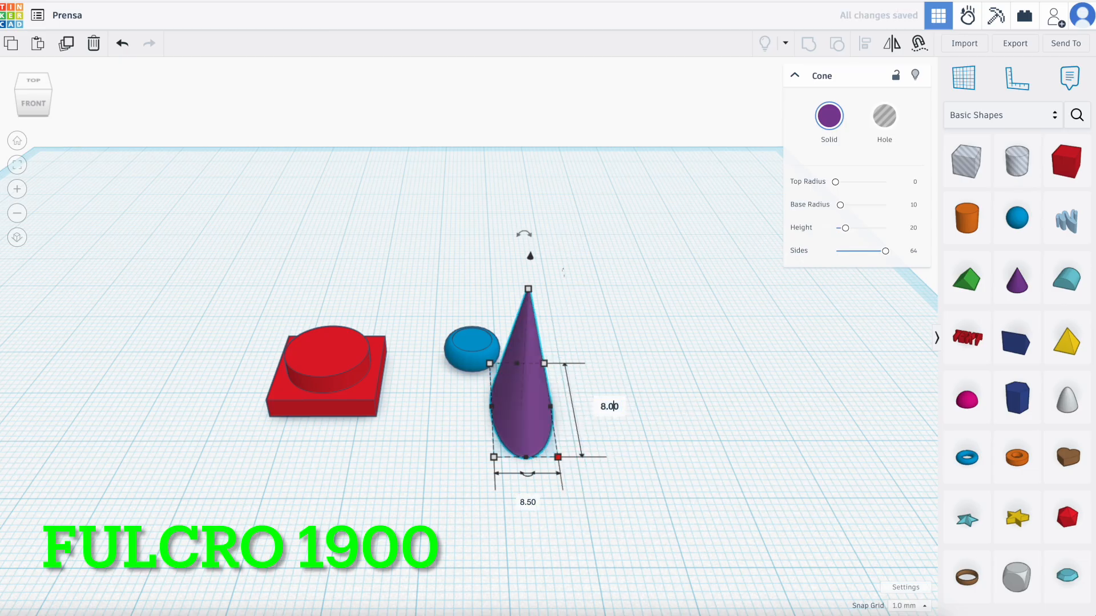
pyautogui.write('5')
pyautogui.press('Return')
# Set the cone's height to 5 mm and its top radius to 1
pyautogui.click(582, 327)
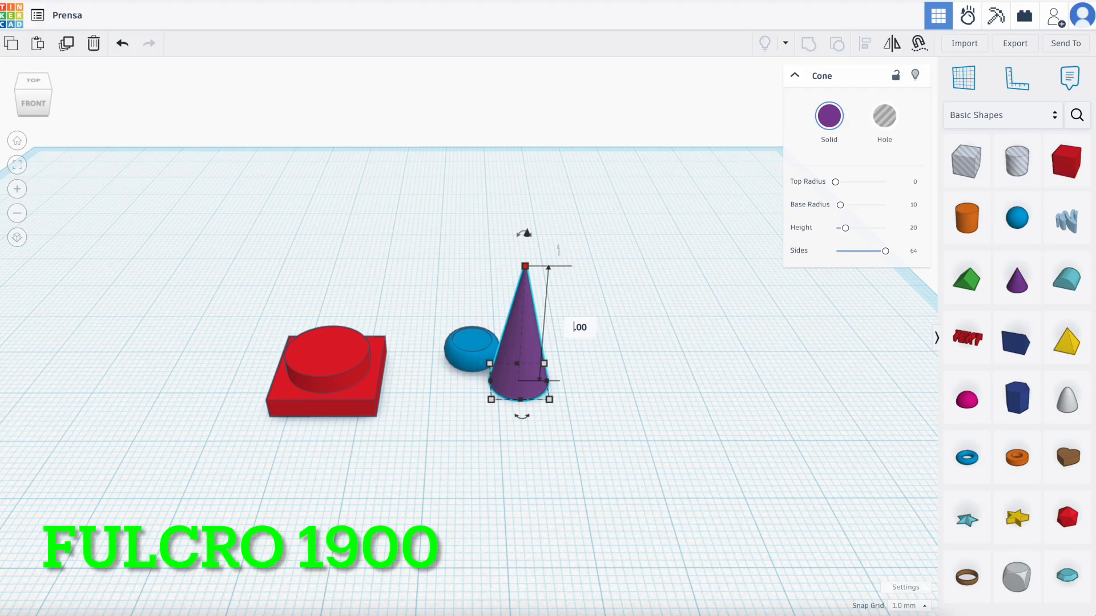
pyautogui.write('5')
pyautogui.press('Return')
pyautogui.click(913, 184)
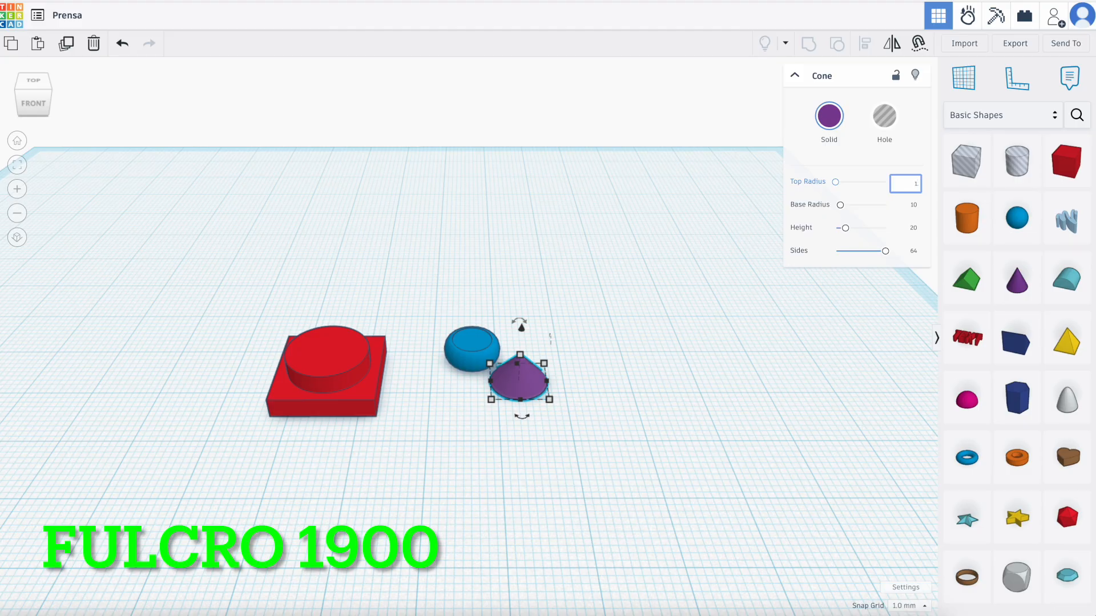
pyautogui.click(693, 394)
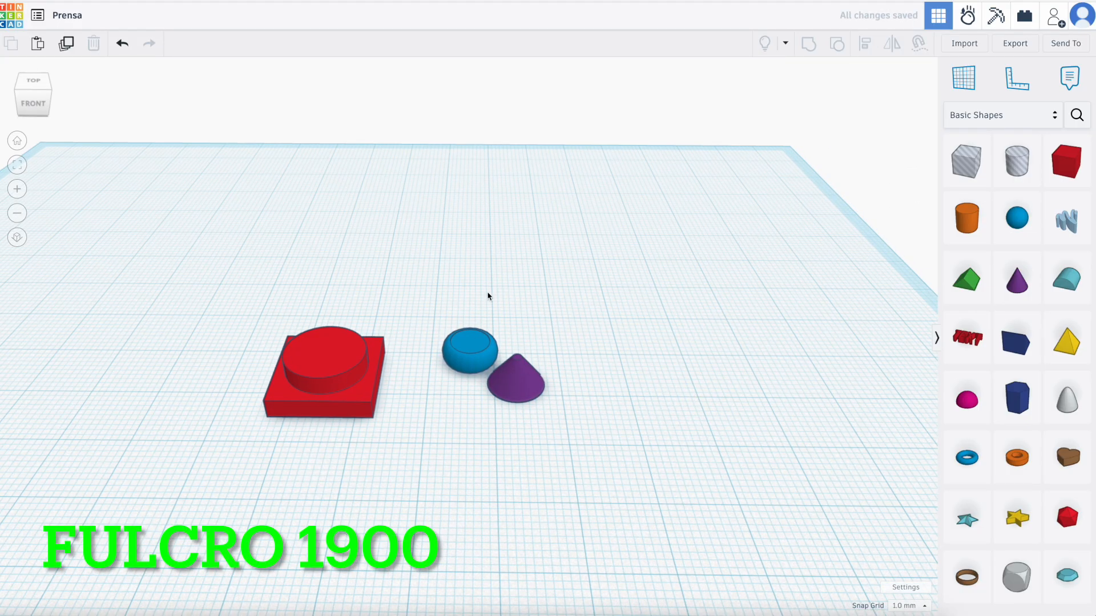
# Centre the rounded disc and the cone on each other, level their tops, and group them
pyautogui.moveTo(424, 320); pyautogui.dragTo(595, 411)
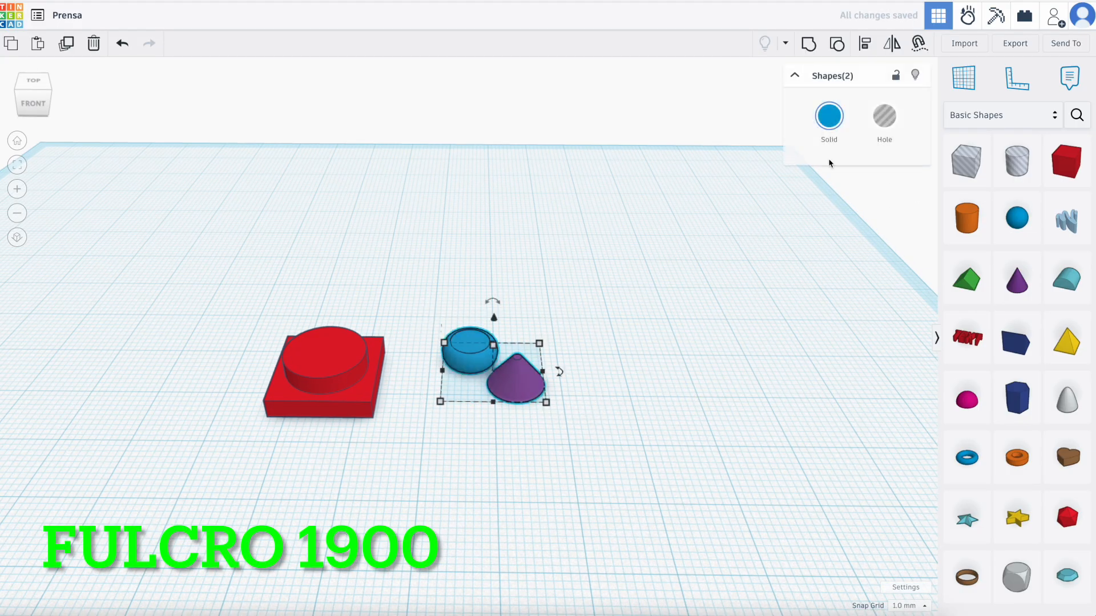
pyautogui.click(859, 48)
pyautogui.click(427, 370)
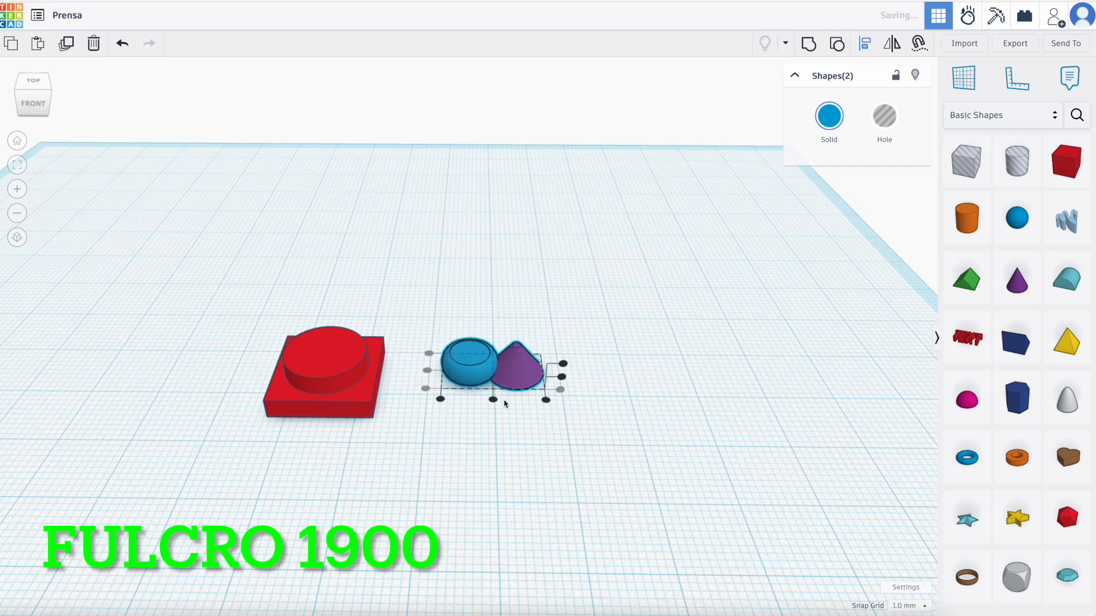
pyautogui.click(493, 399)
pyautogui.moveTo(493, 404); pyautogui.dragTo(588, 358, button='right')
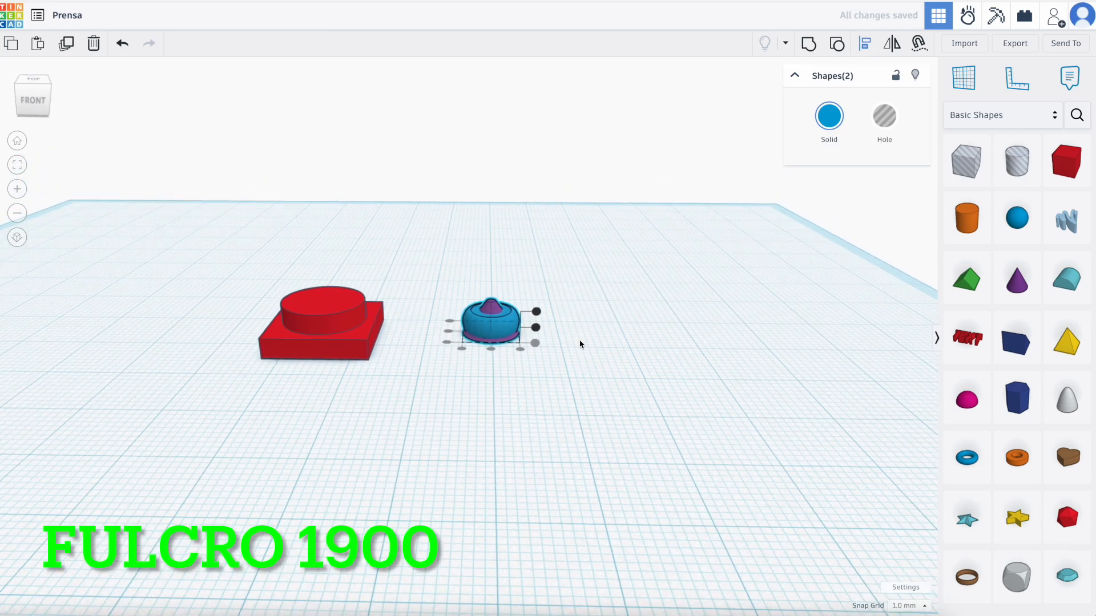
pyautogui.click(536, 309)
pyautogui.click(463, 406)
pyautogui.moveTo(451, 291); pyautogui.dragTo(553, 364)
pyautogui.click(809, 44)
pyautogui.scroll(4, 548, 309)
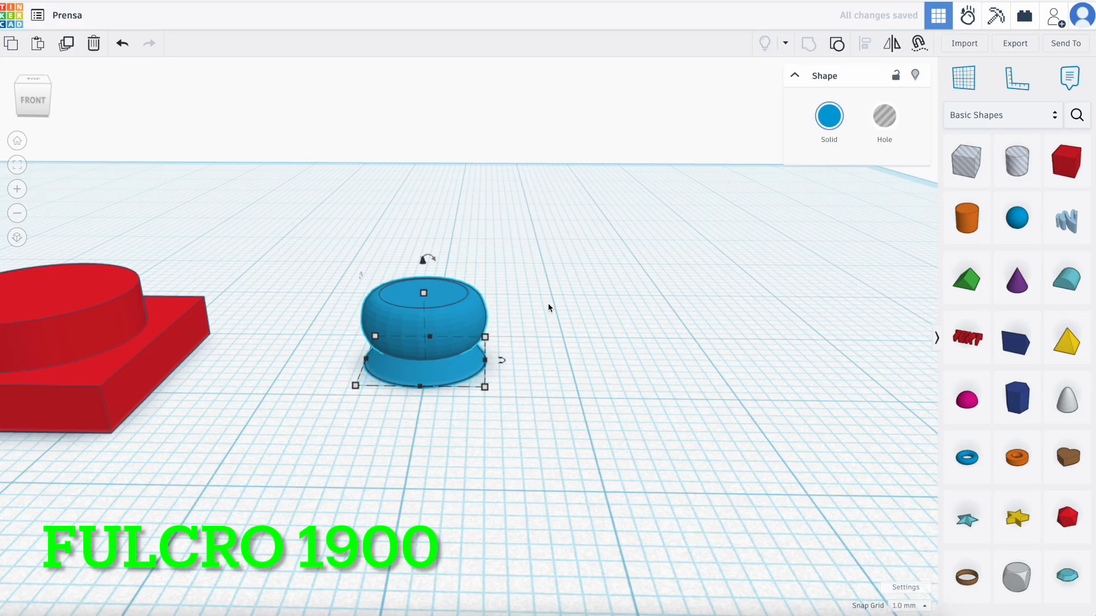
pyautogui.scroll(-4, 548, 303)
# Mirror the grouped disc and cone vertically and turn the shape into a hole
pyautogui.click(892, 43)
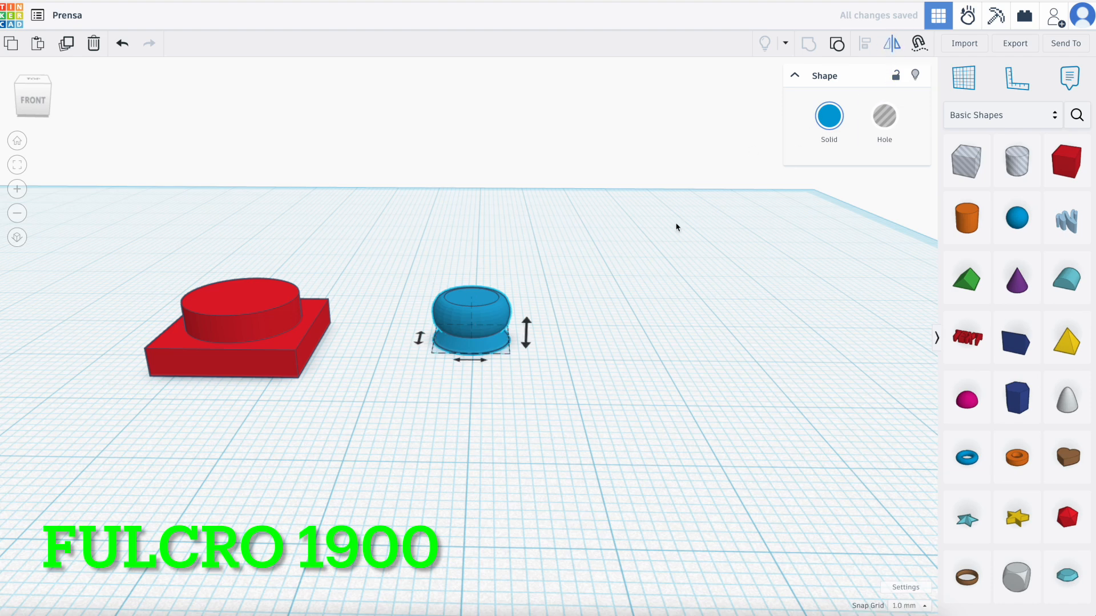
pyautogui.click(526, 336)
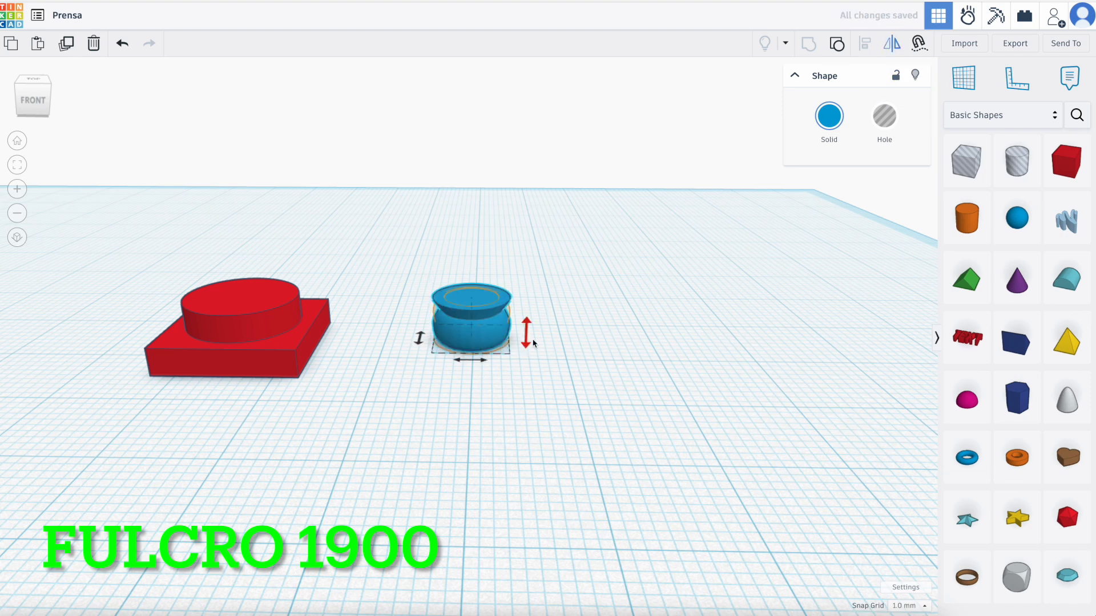
pyautogui.click(884, 117)
pyautogui.click(631, 345)
# Centre the hole shape on the pressure pad with their tops level, and group them to cut the socket
pyautogui.scroll(-5, 632, 345)
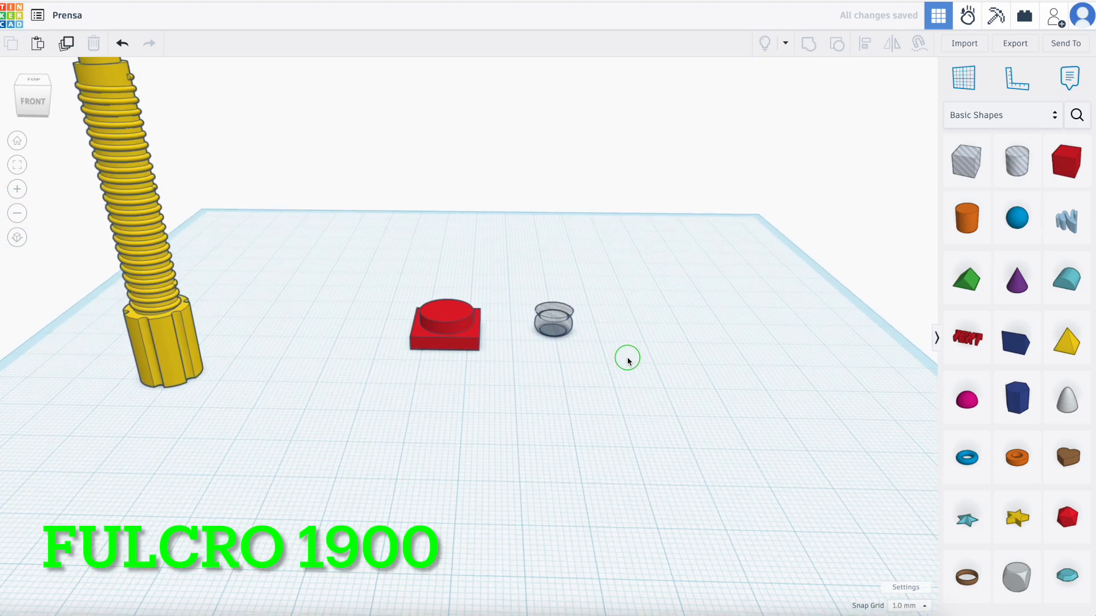
pyautogui.moveTo(627, 355); pyautogui.dragTo(448, 265, button='right')
pyautogui.moveTo(377, 242); pyautogui.dragTo(606, 344)
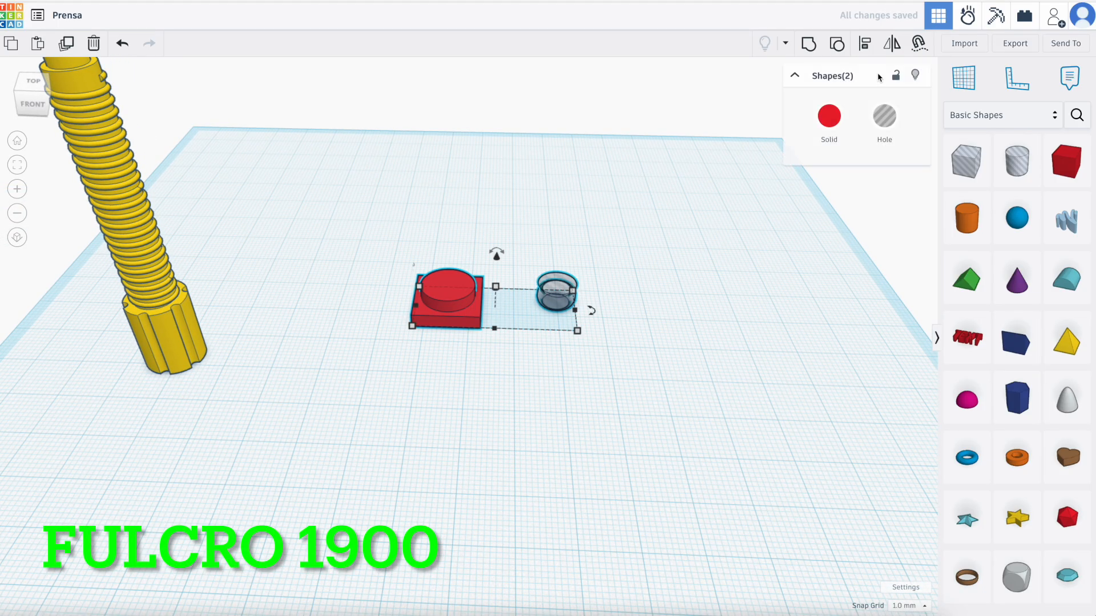
pyautogui.click(866, 49)
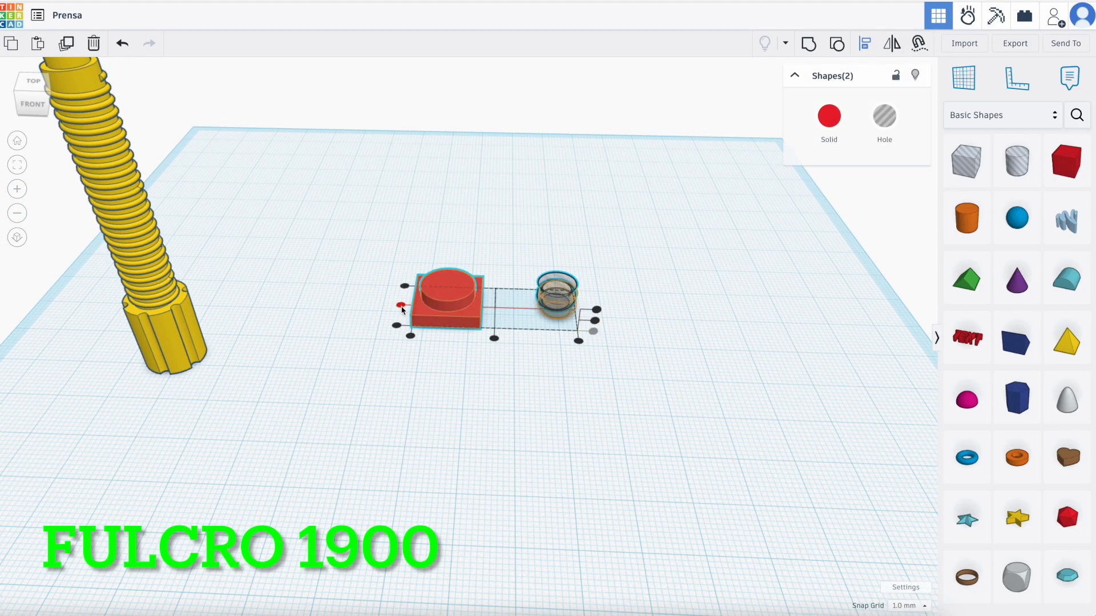
pyautogui.click(494, 338)
pyautogui.moveTo(524, 380); pyautogui.dragTo(443, 247, button='right')
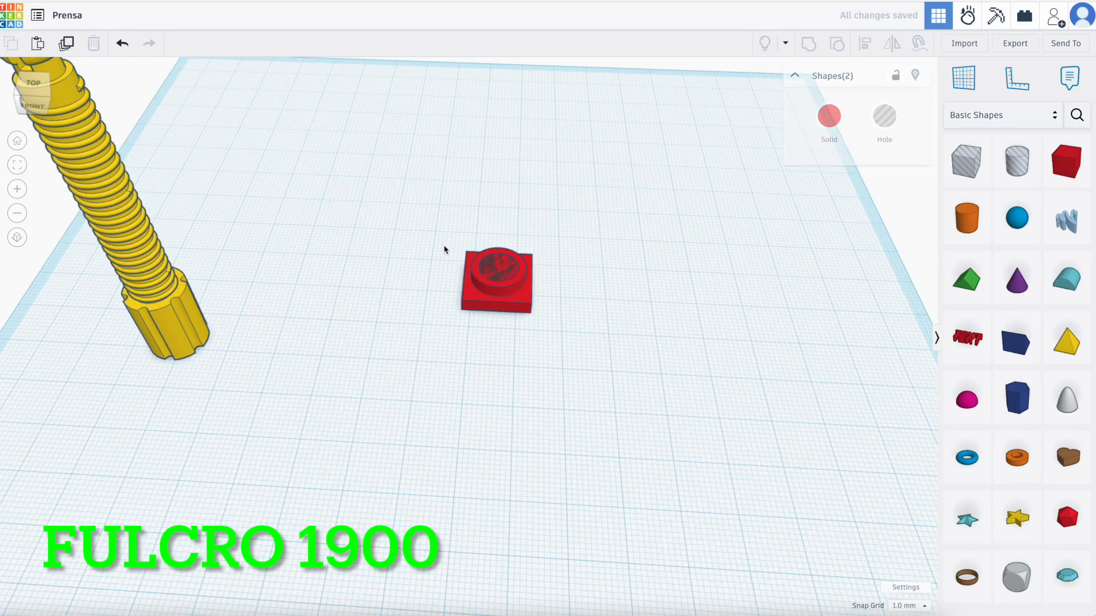
pyautogui.click(809, 44)
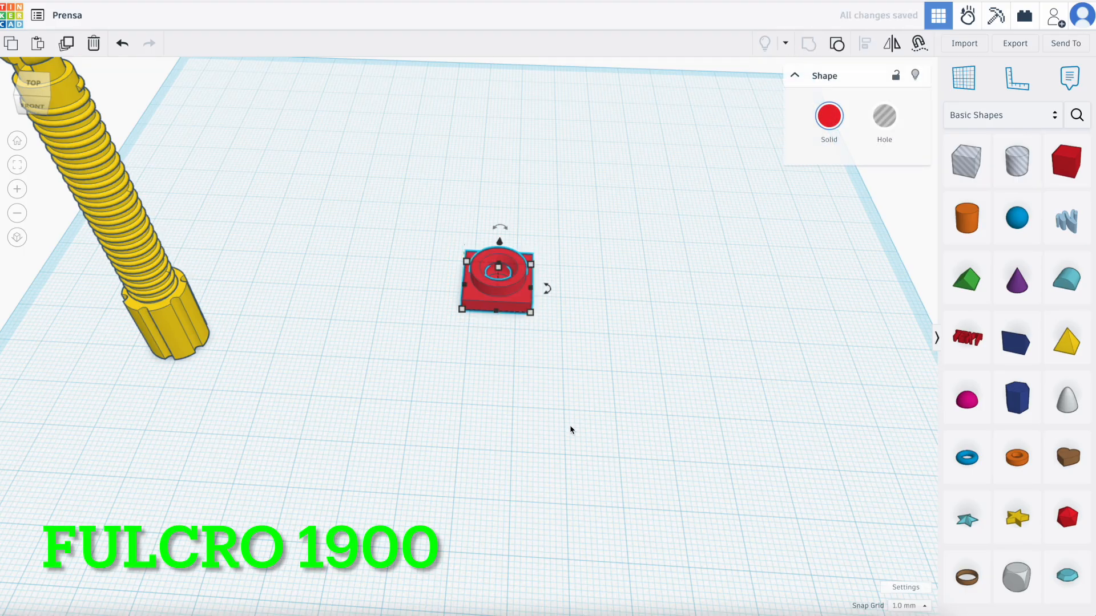
pyautogui.click(514, 425)
# Place a box hole beside the pressure pad and set its width to 2 mm
pyautogui.scroll(-5, 570, 371)
pyautogui.scroll(4, 582, 340)
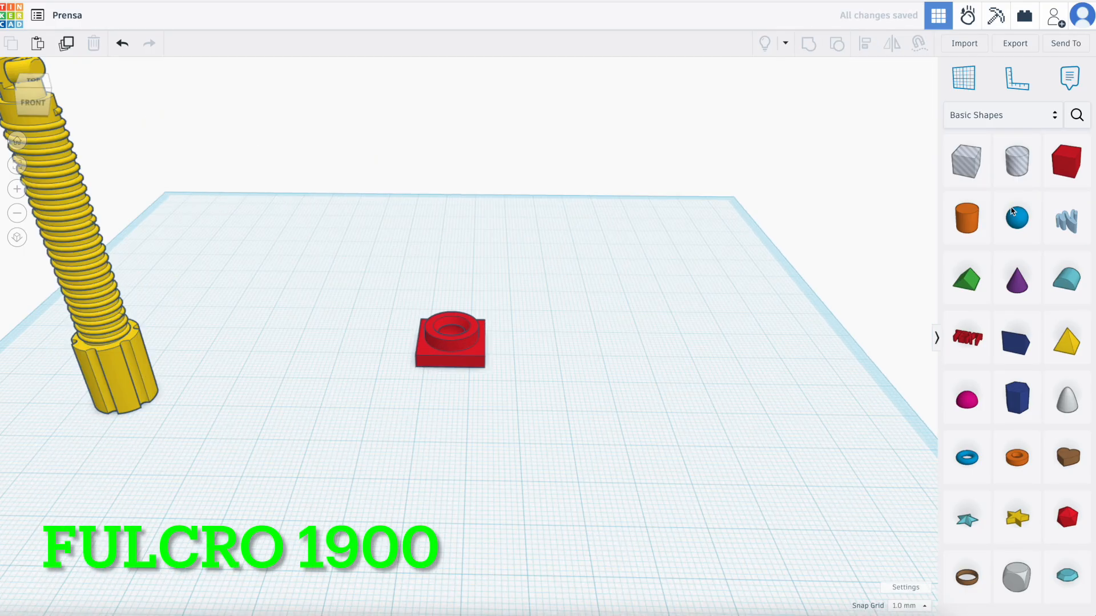
pyautogui.moveTo(968, 162); pyautogui.dragTo(577, 408)
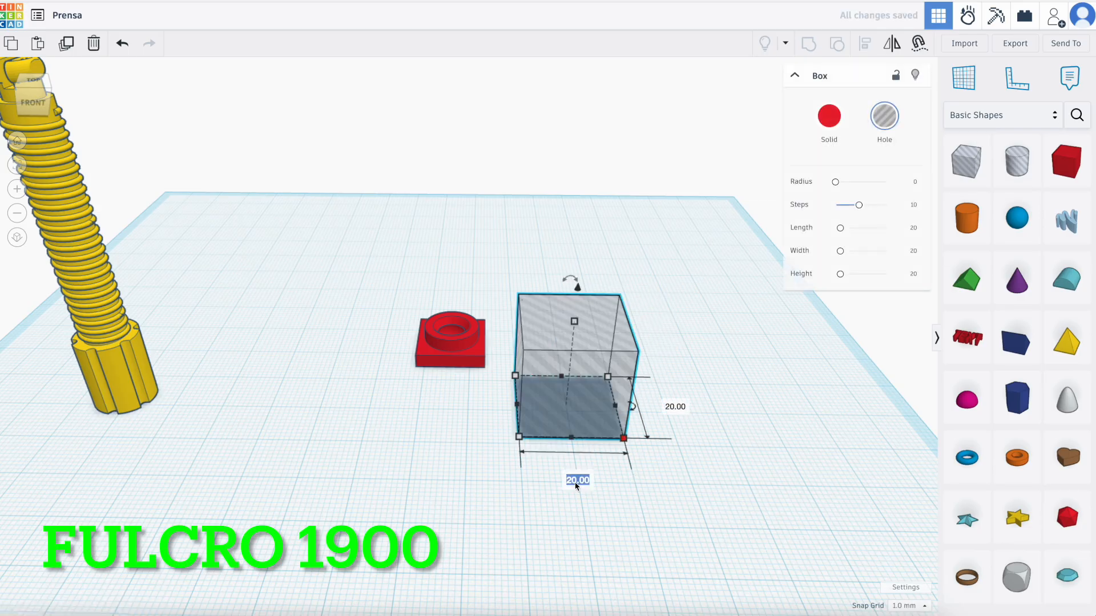
pyautogui.press('Return')
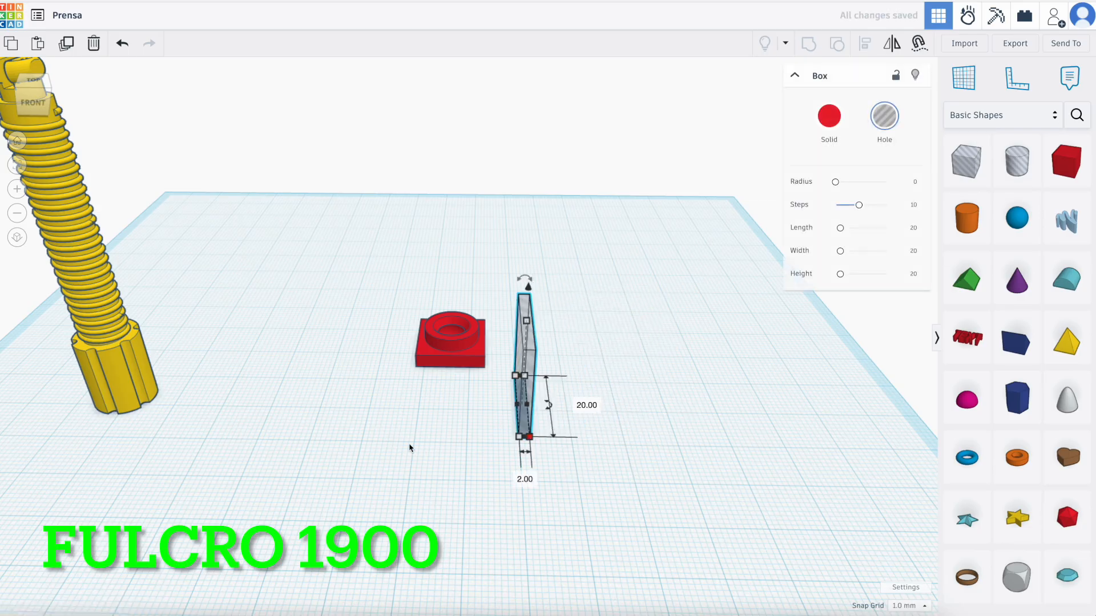
# Centre the thin box hole and the pressure pad on each other in width and depth
pyautogui.moveTo(406, 265); pyautogui.dragTo(628, 390)
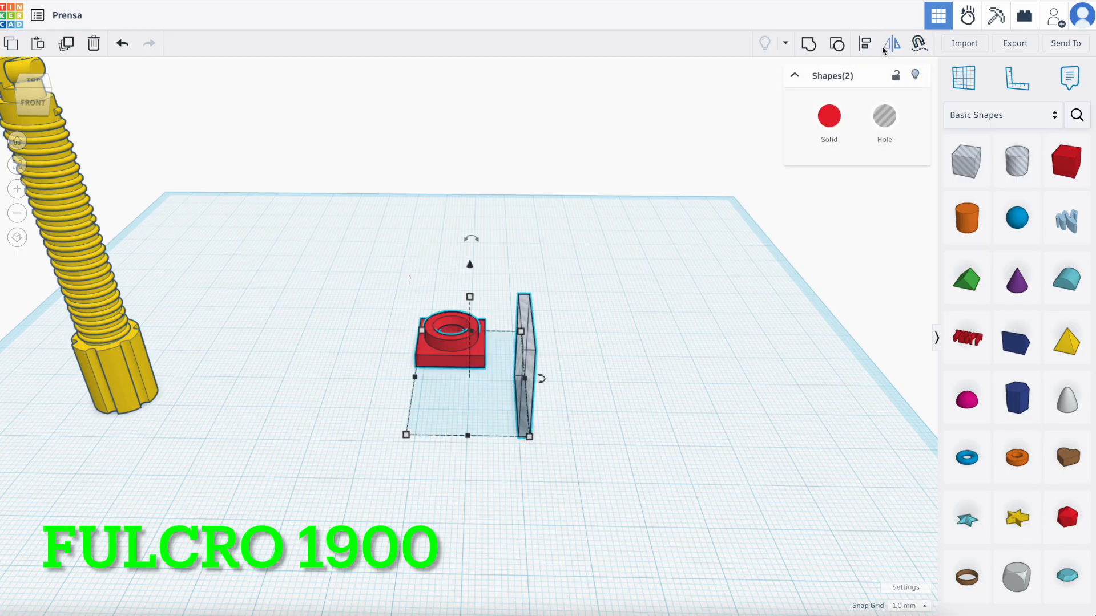
pyautogui.click(864, 44)
pyautogui.click(398, 377)
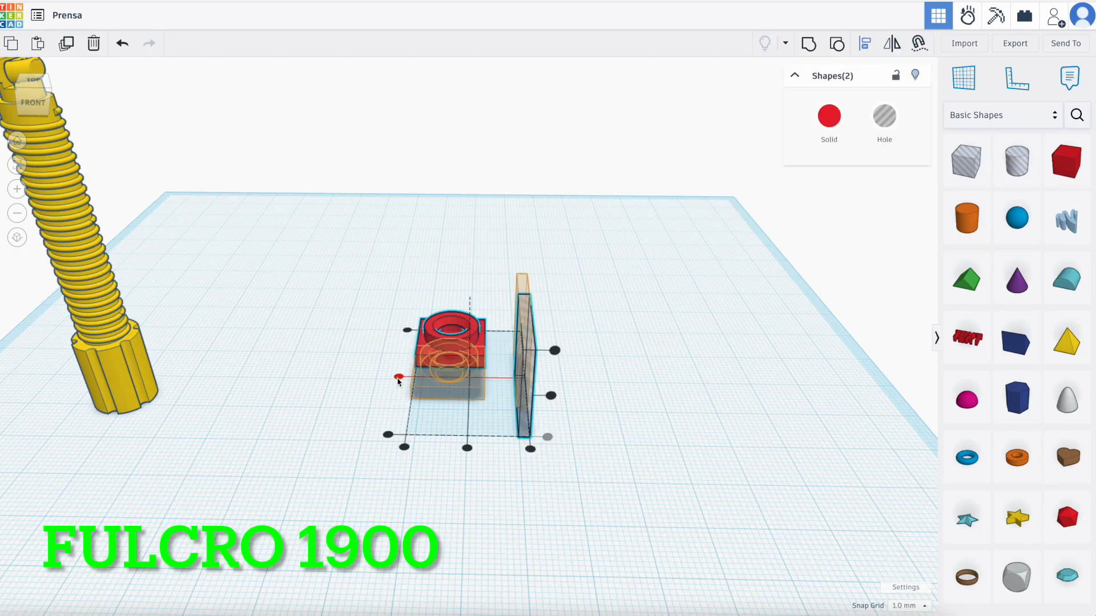
pyautogui.click(468, 417)
pyautogui.click(495, 468)
# Raise the thin box hole 2.5 mm above the workplane
pyautogui.moveTo(497, 470); pyautogui.dragTo(502, 335, button='right')
pyautogui.click(471, 256)
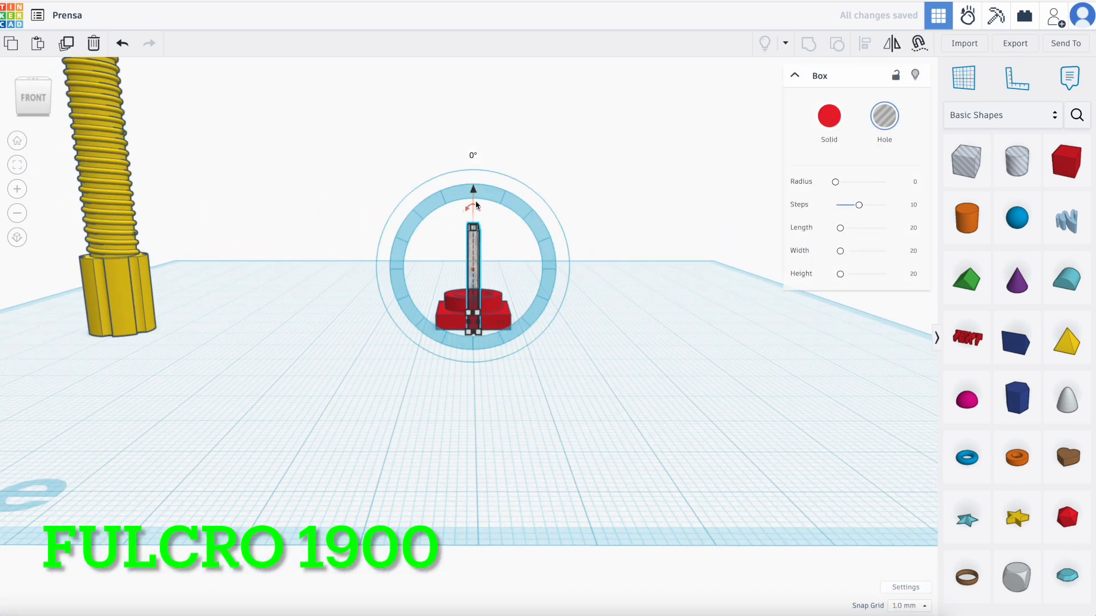
pyautogui.moveTo(474, 197); pyautogui.dragTo(475, 192)
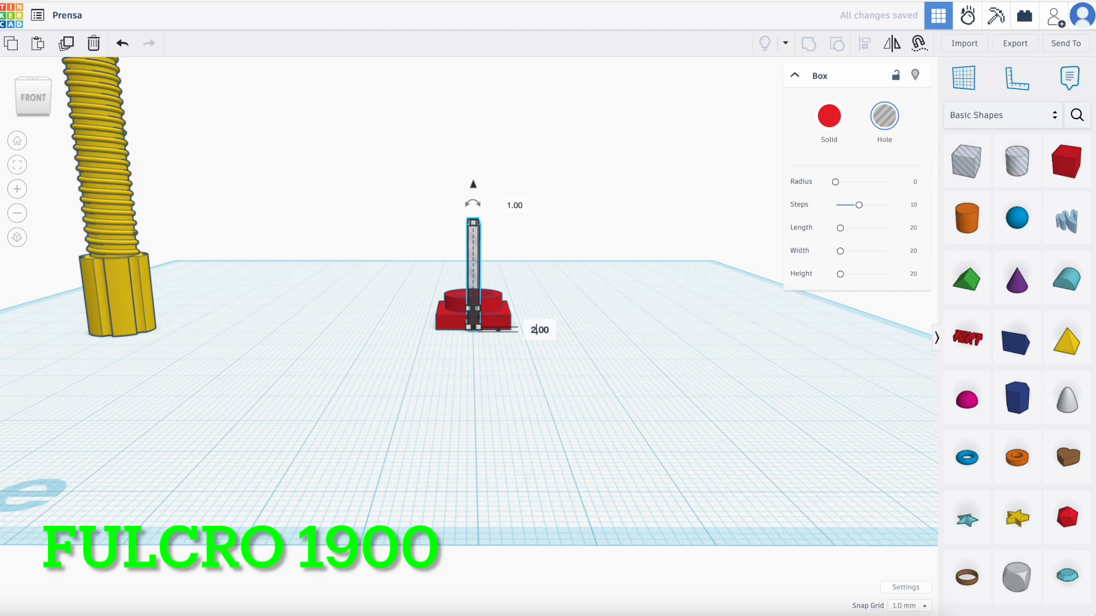
pyautogui.press('Return')
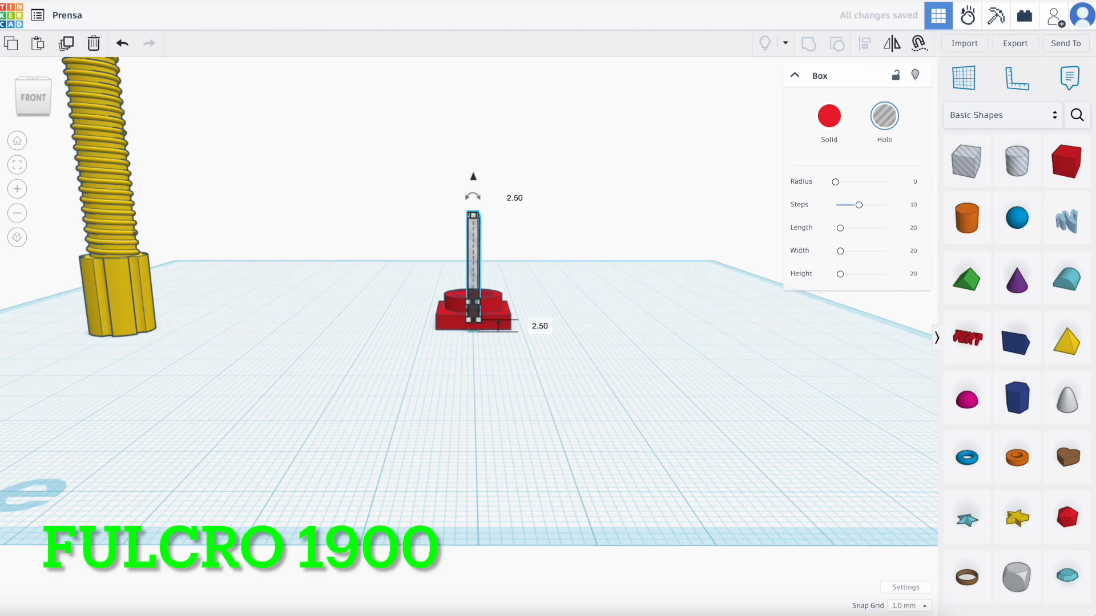
pyautogui.click(407, 392)
# Group the pressure pad with the box hole to cut the slot through its ring, and colour the pad yellow
pyautogui.moveTo(411, 448); pyautogui.dragTo(427, 333, button='right')
pyautogui.moveTo(430, 311); pyautogui.dragTo(545, 408)
pyautogui.click(808, 45)
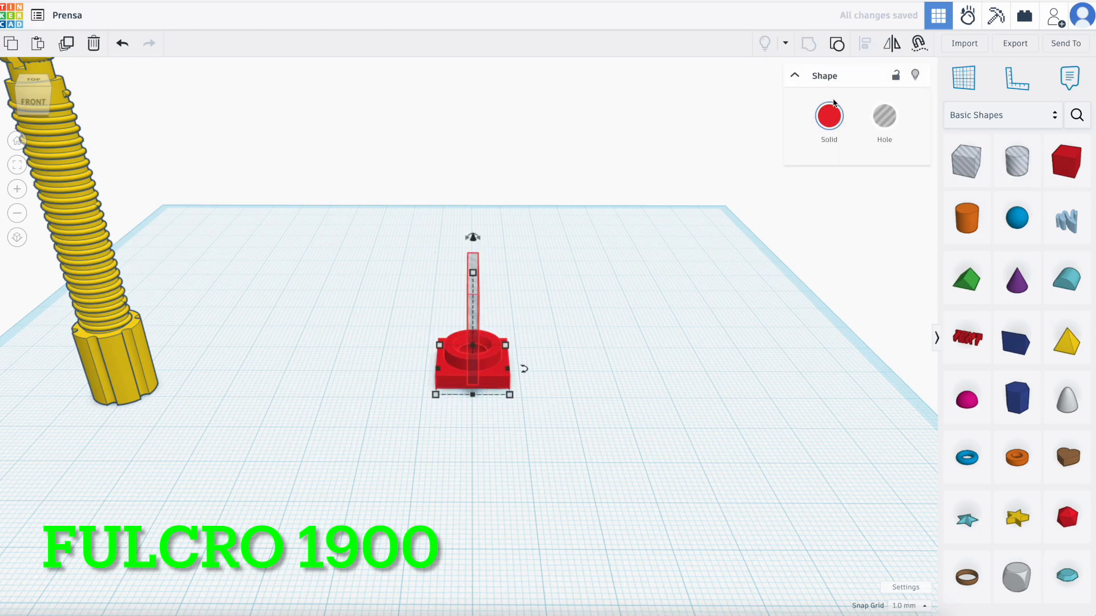
pyautogui.click(829, 116)
pyautogui.click(746, 242)
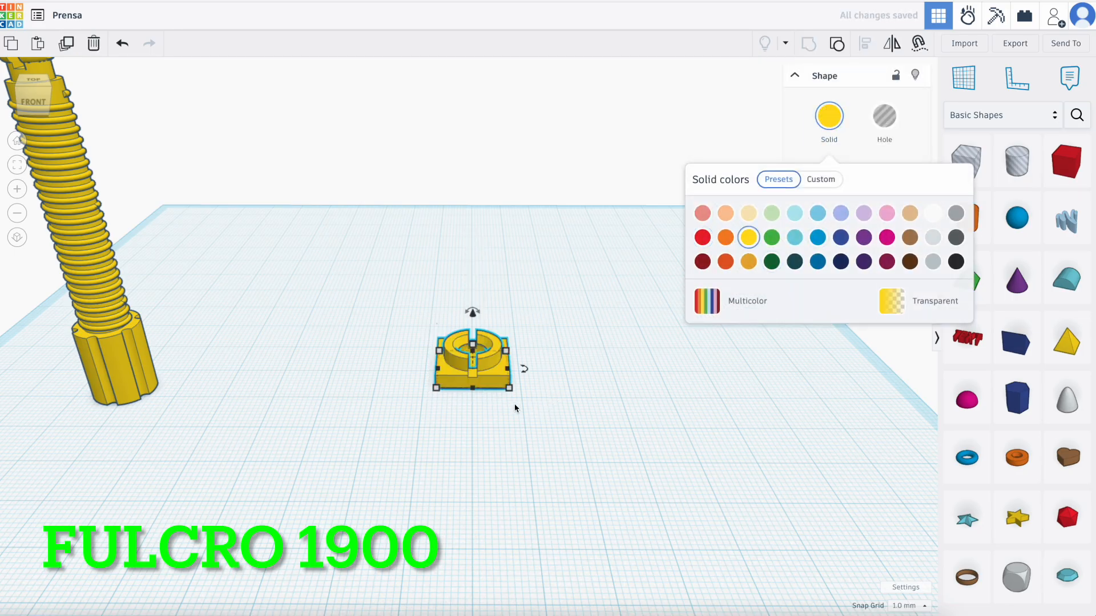
pyautogui.click(423, 476)
# Move the threaded screw close beside the pressure pad
pyautogui.scroll(-6, 422, 476)
pyautogui.moveTo(294, 335); pyautogui.dragTo(407, 335)
pyautogui.click(340, 396)
pyautogui.scroll(3, 383, 418)
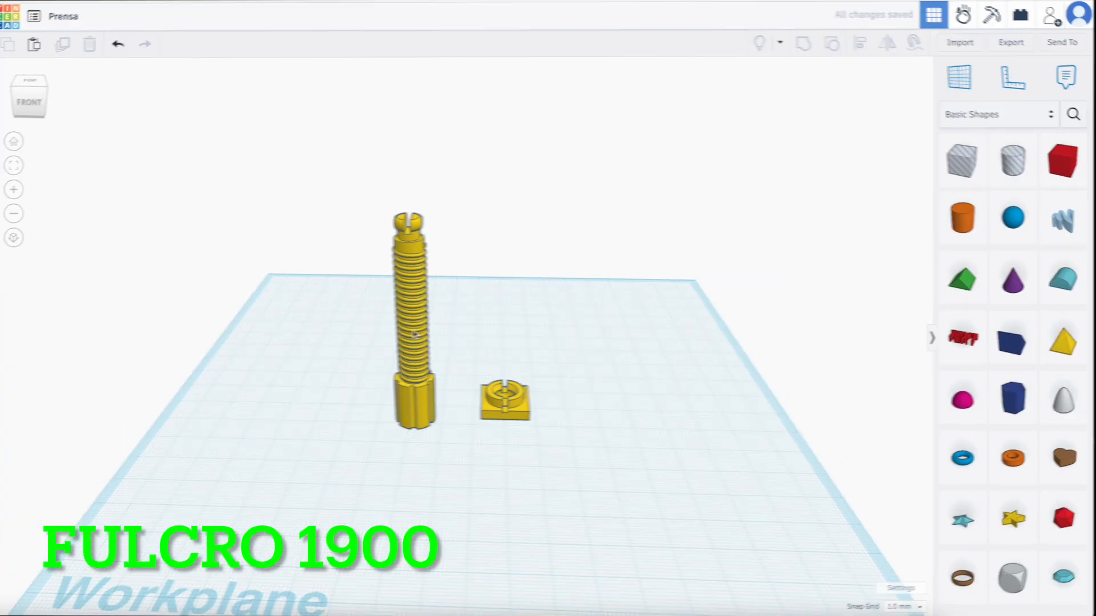